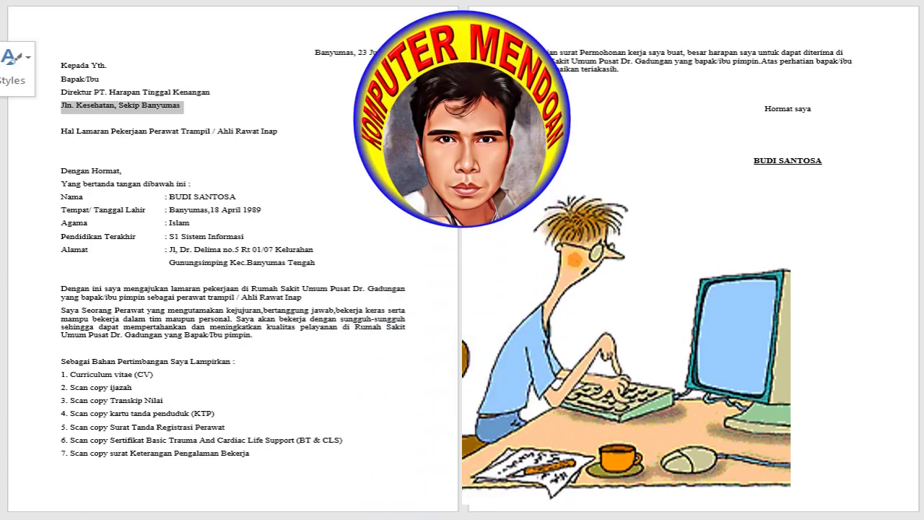
# Select the application letter and remove the space after every paragraph so it fits one page.
pyautogui.moveTo(315, 52)
pyautogui.mouseDown()
pyautogui.moveTo(455, 293)
pyautogui.moveTo(867, 97)
pyautogui.mouseUp()
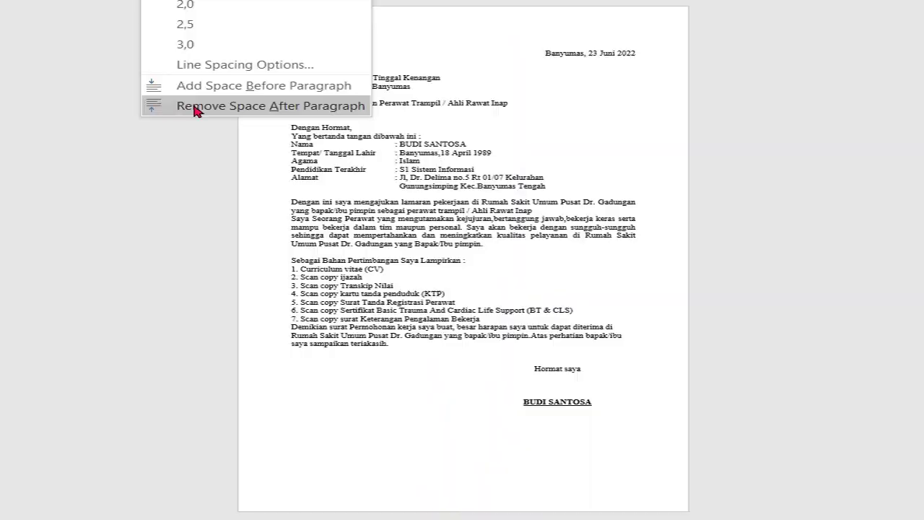
pyautogui.click(195, 108)
pyautogui.click(282, 135)
pyautogui.scroll(-3, 554, 290)
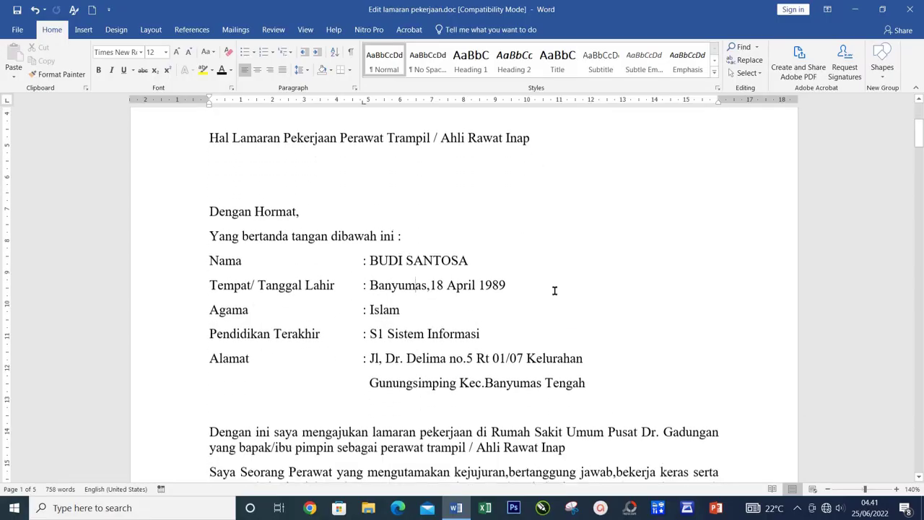
pyautogui.scroll(-3, 554, 289)
pyautogui.scroll(-2, 553, 290)
pyautogui.scroll(-2, 554, 290)
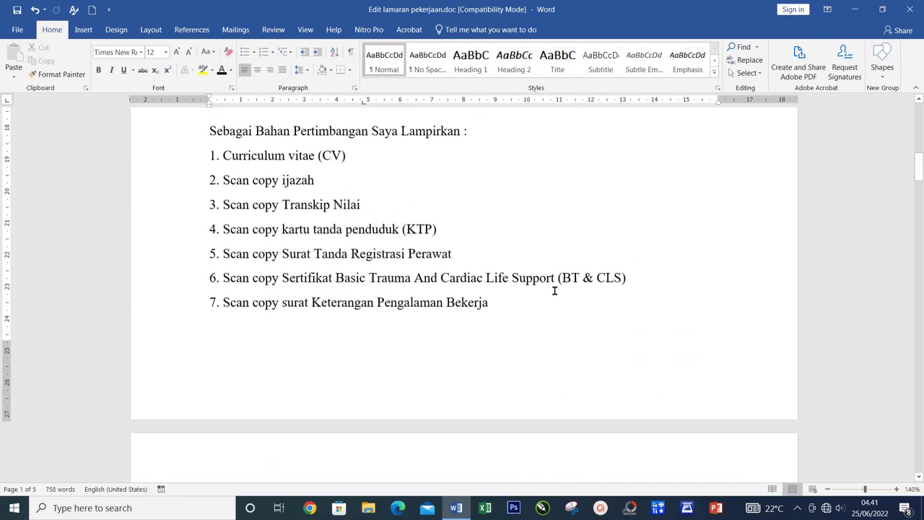
pyautogui.scroll(-2, 554, 289)
pyautogui.scroll(-1, 554, 290)
pyautogui.scroll(-1, 554, 290)
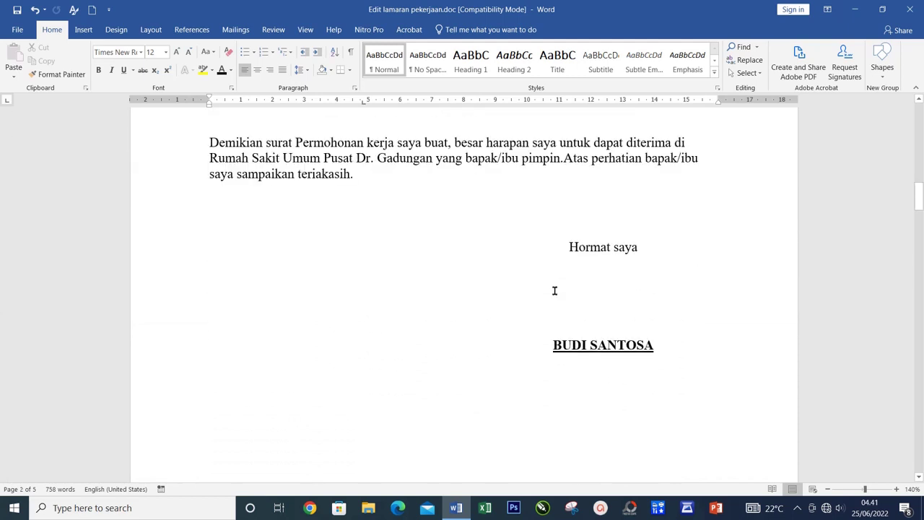
pyautogui.scroll(1, 554, 290)
pyautogui.scroll(2, 555, 290)
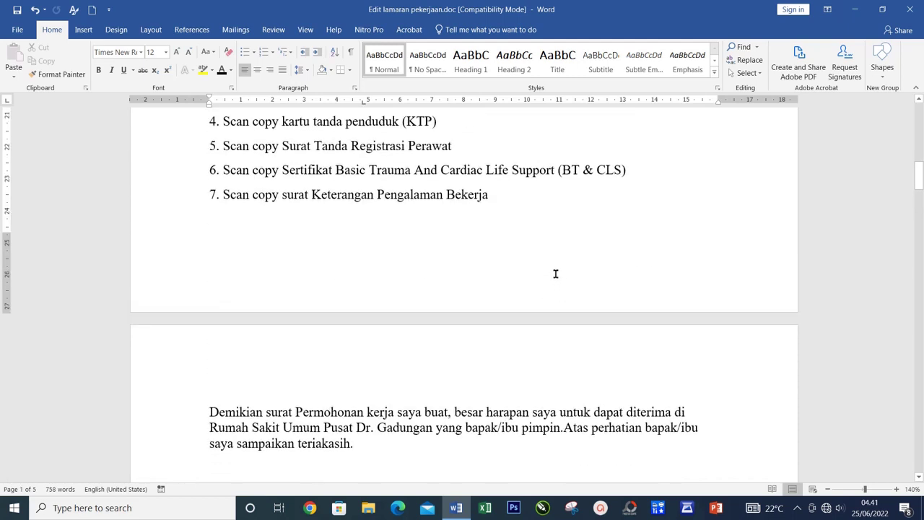
pyautogui.keyDown('ctrl'); pyautogui.scroll(-1, 556, 274); pyautogui.keyUp('ctrl')
pyautogui.keyDown('ctrl'); pyautogui.scroll(-1, 555, 274); pyautogui.keyUp('ctrl')
pyautogui.keyDown('ctrl'); pyautogui.scroll(-1, 555, 274); pyautogui.keyUp('ctrl')
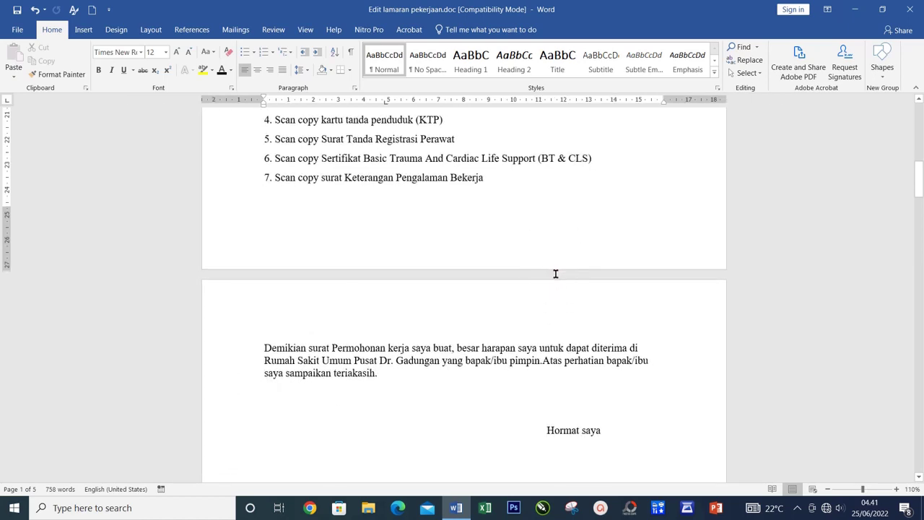
pyautogui.keyDown('ctrl'); pyautogui.scroll(-1, 555, 274); pyautogui.keyUp('ctrl')
pyautogui.keyDown('ctrl'); pyautogui.scroll(-1, 555, 274); pyautogui.keyUp('ctrl')
pyautogui.keyDown('ctrl'); pyautogui.scroll(-1, 555, 274); pyautogui.keyUp('ctrl')
pyautogui.keyDown('ctrl'); pyautogui.scroll(-1, 555, 273); pyautogui.keyUp('ctrl')
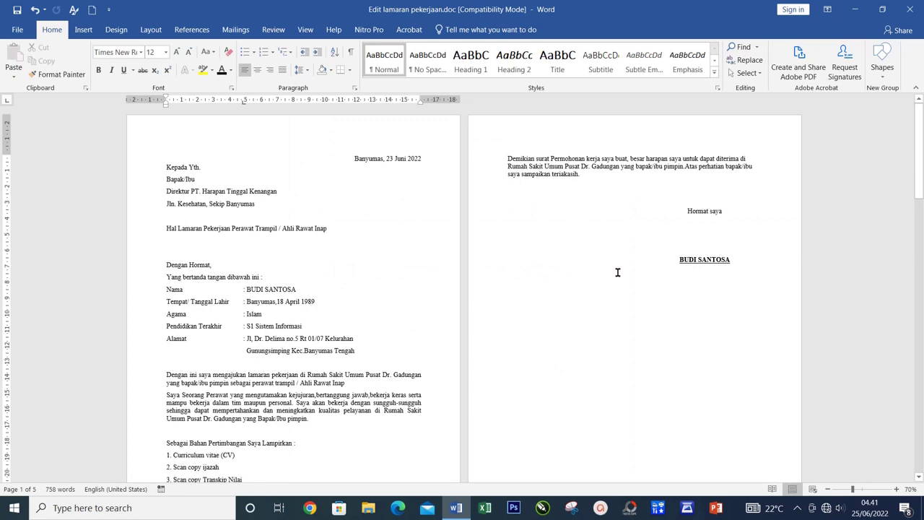
pyautogui.scroll(-1, 617, 273)
pyautogui.scroll(-3, 617, 272)
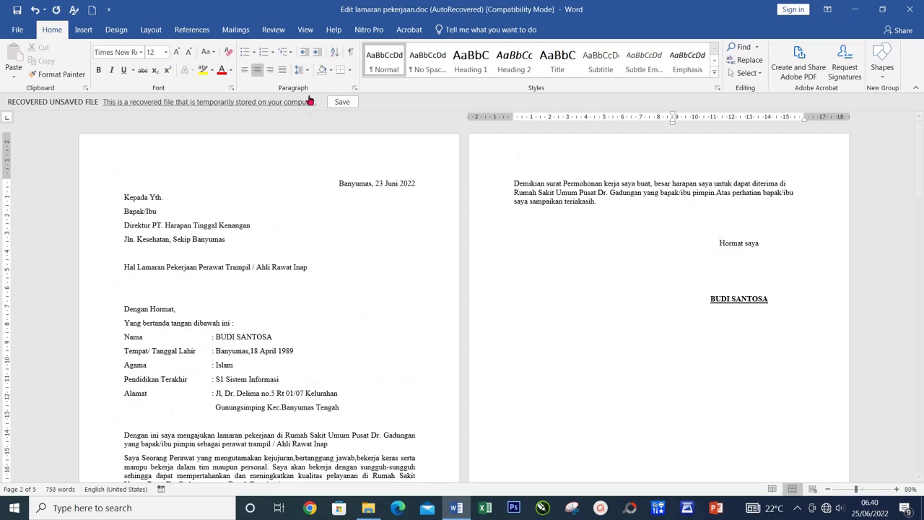
# Open the full Paragraph settings for the letter's date line and move the dialog aside.
pyautogui.click(309, 75)
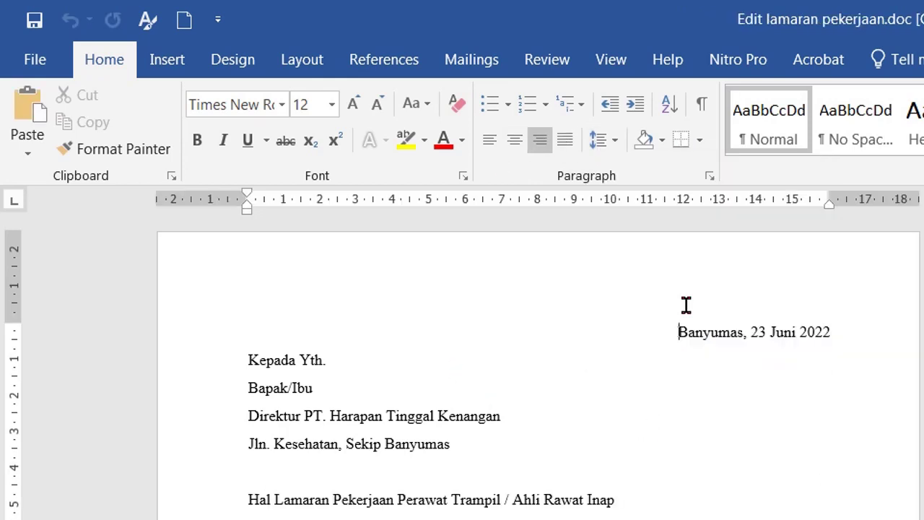
pyautogui.click(710, 177)
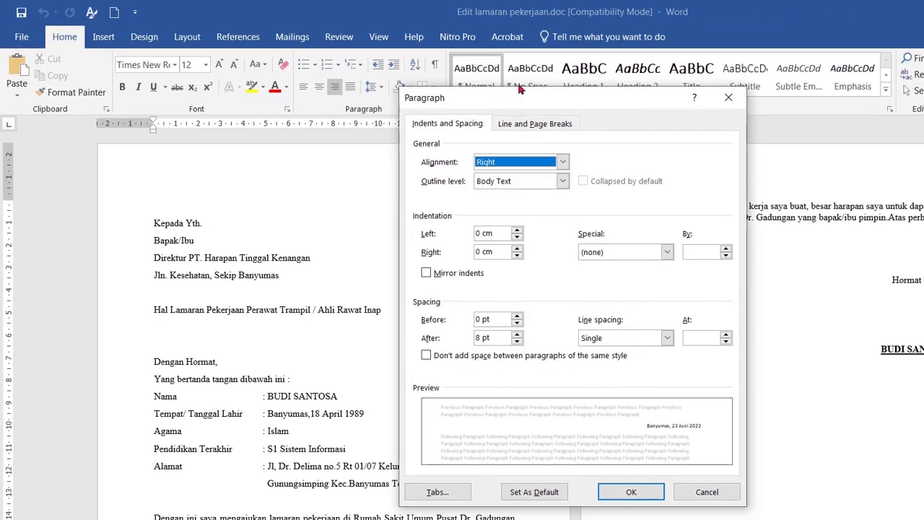
pyautogui.moveTo(522, 97); pyautogui.dragTo(429, 81)
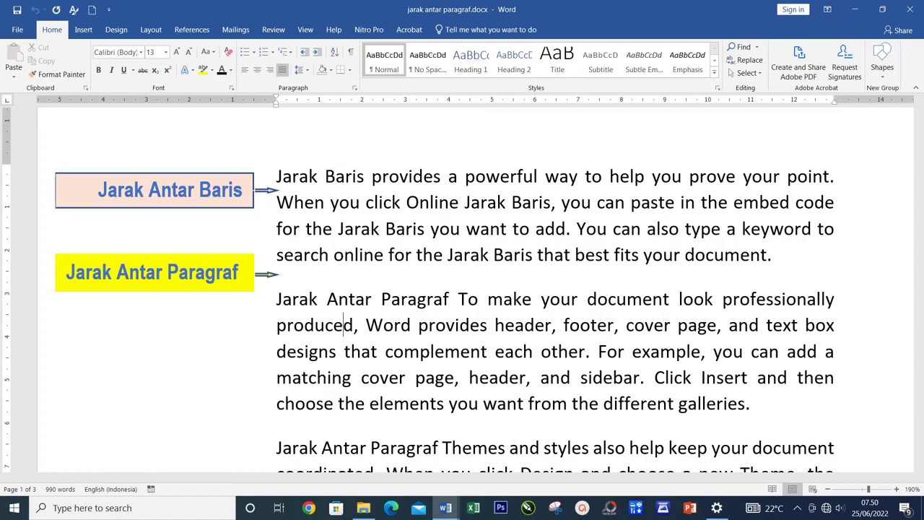
pyautogui.click(354, 87)
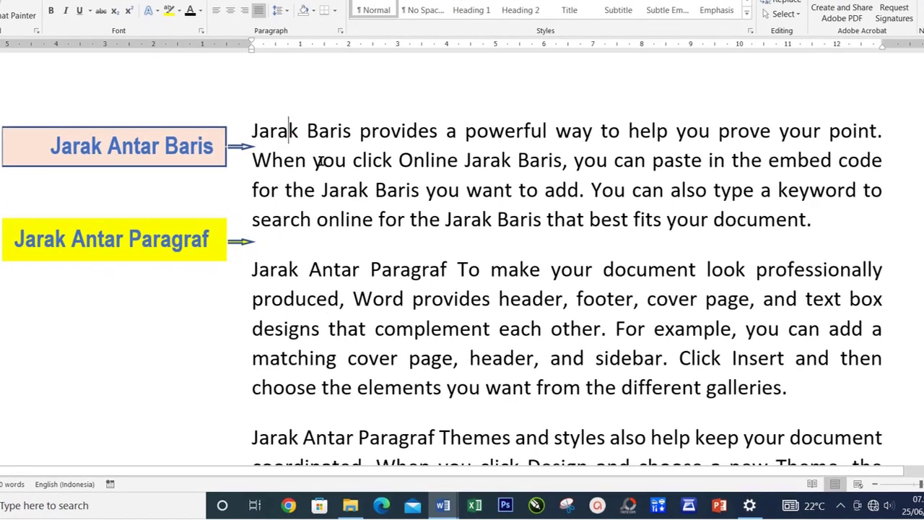
pyautogui.moveTo(252, 130); pyautogui.dragTo(361, 223)
pyautogui.moveTo(268, 269); pyautogui.dragTo(401, 392)
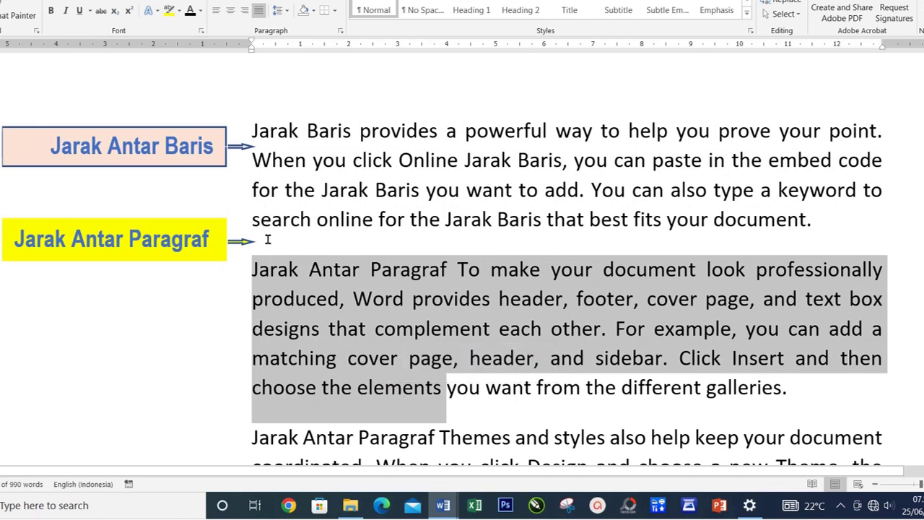
pyautogui.click(282, 190)
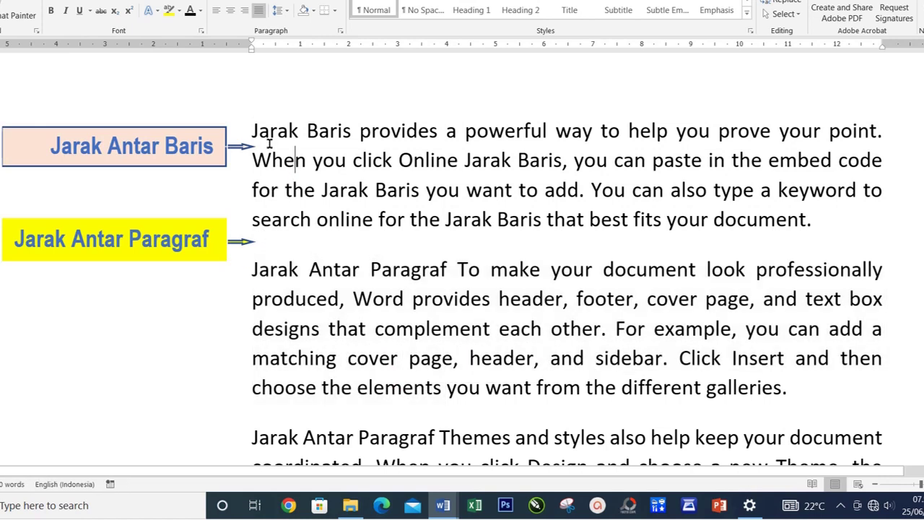
pyautogui.moveTo(265, 131); pyautogui.dragTo(444, 132)
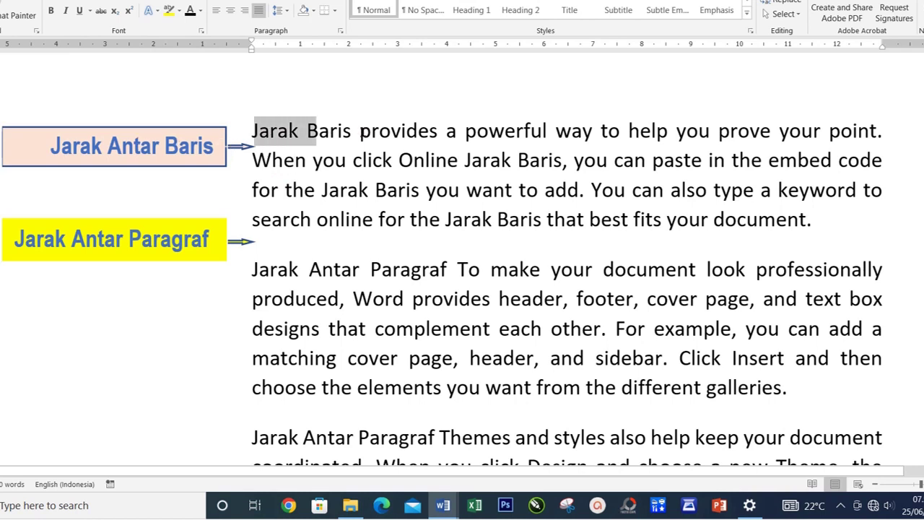
pyautogui.moveTo(252, 160); pyautogui.dragTo(399, 160)
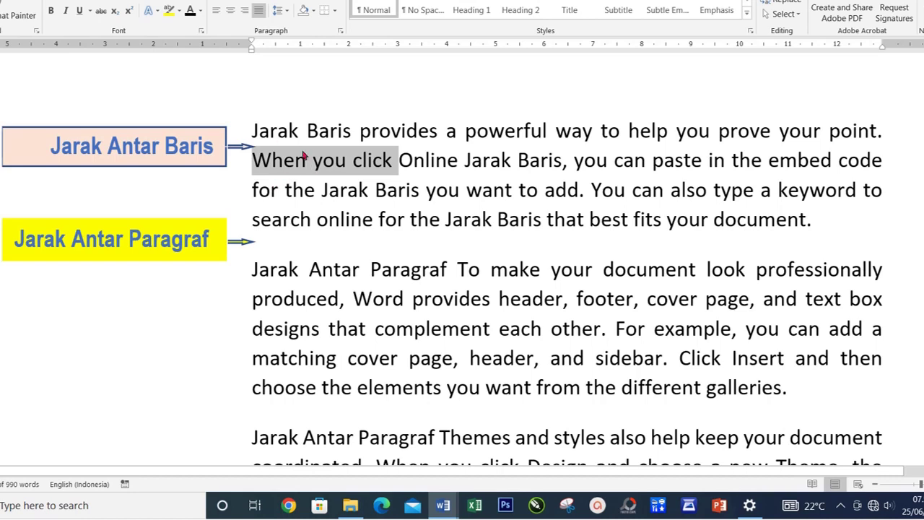
pyautogui.click(314, 175)
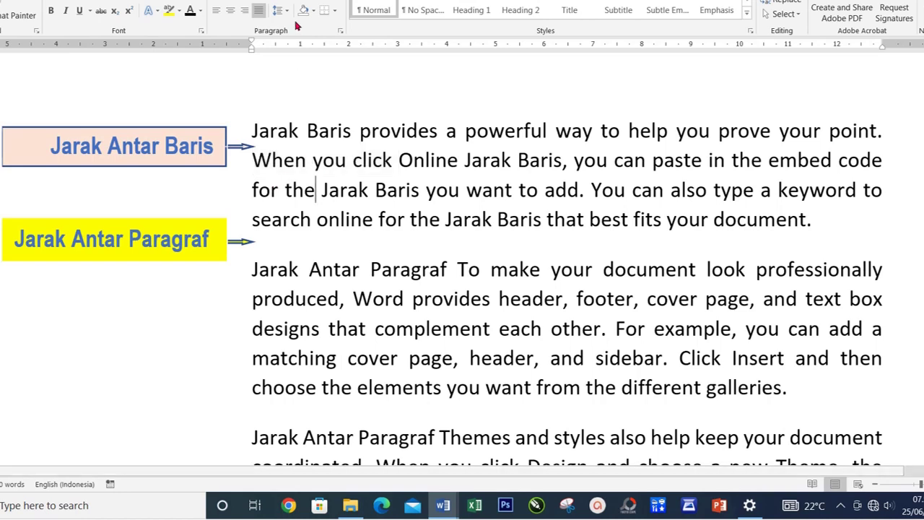
pyautogui.click(288, 15)
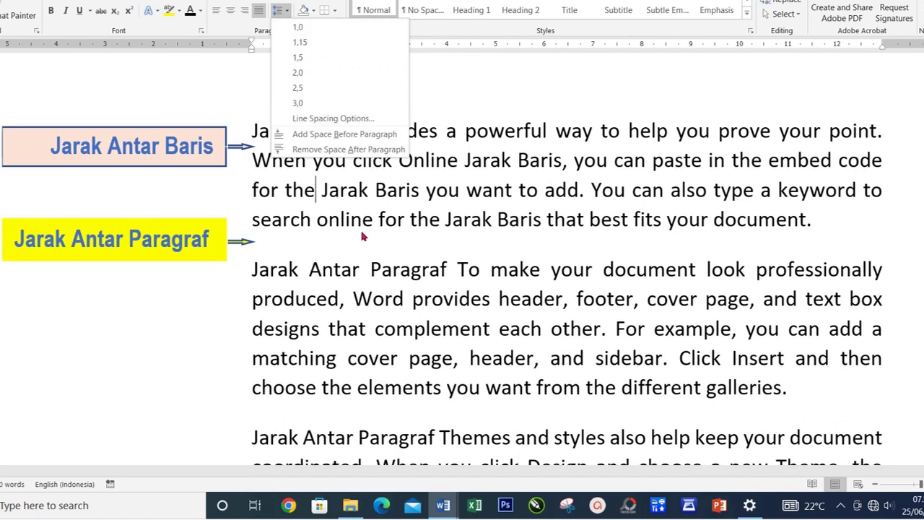
pyautogui.click(397, 211)
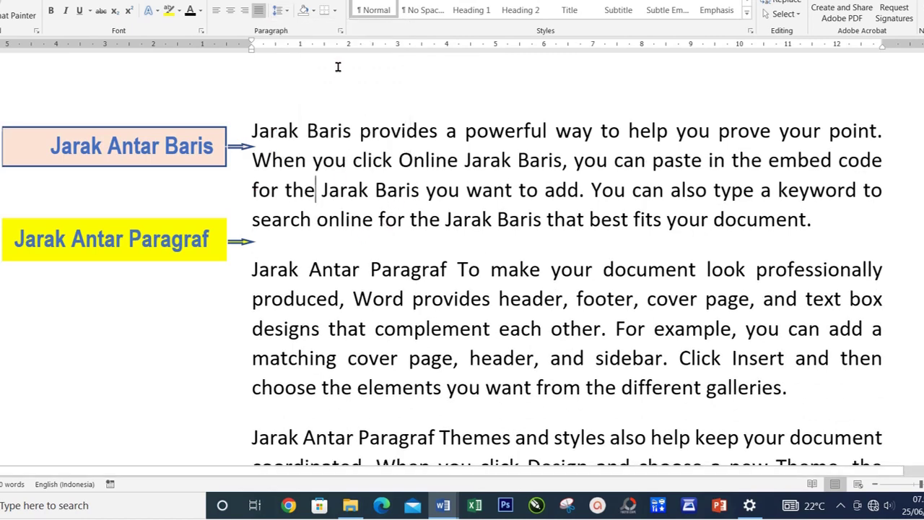
pyautogui.moveTo(285, 130); pyautogui.dragTo(375, 221)
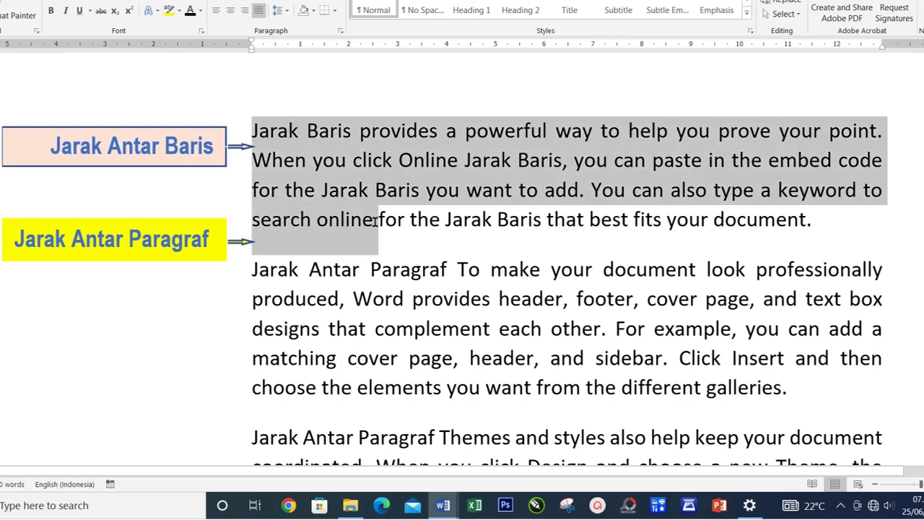
pyautogui.moveTo(279, 274); pyautogui.dragTo(427, 379)
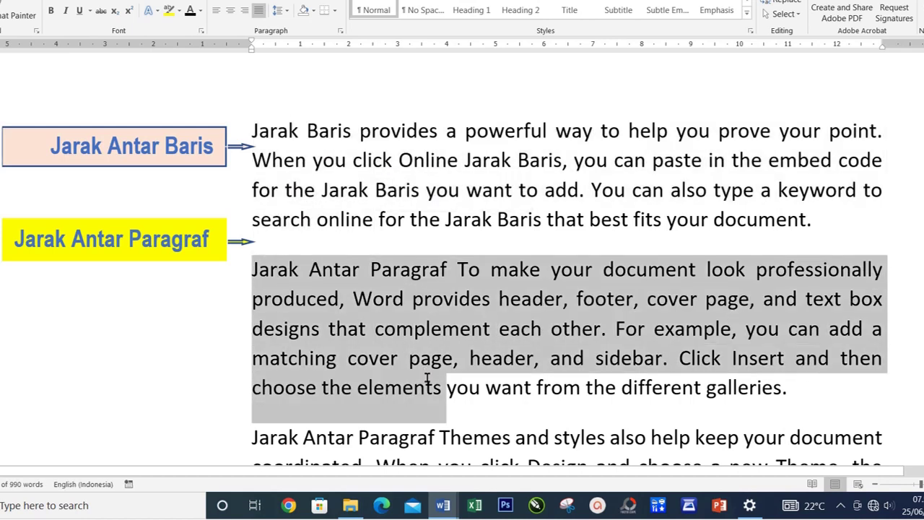
# Change the Jarak Antar Paragraf paragraph's Spacing After from 12 pt to 0 pt.
pyautogui.click(342, 34)
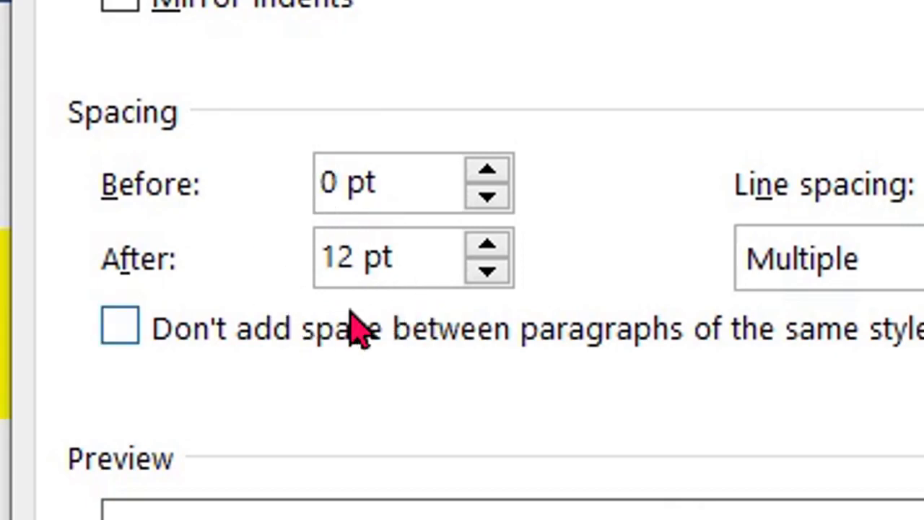
pyautogui.click(354, 259)
pyautogui.press('BackSpace')
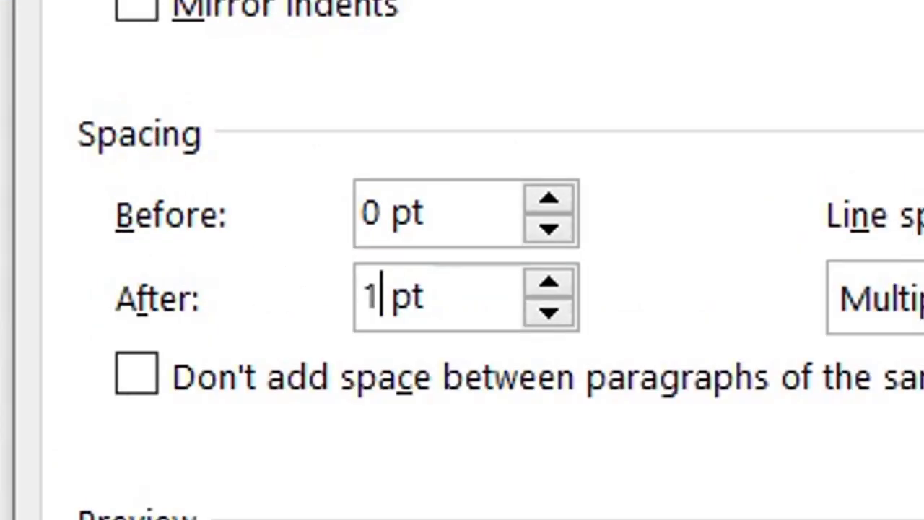
pyautogui.press('BackSpace')
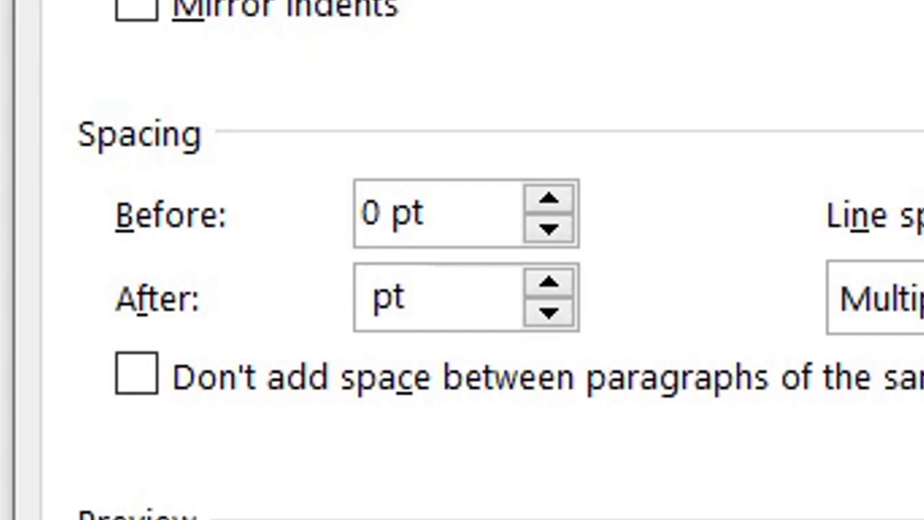
pyautogui.write('0')
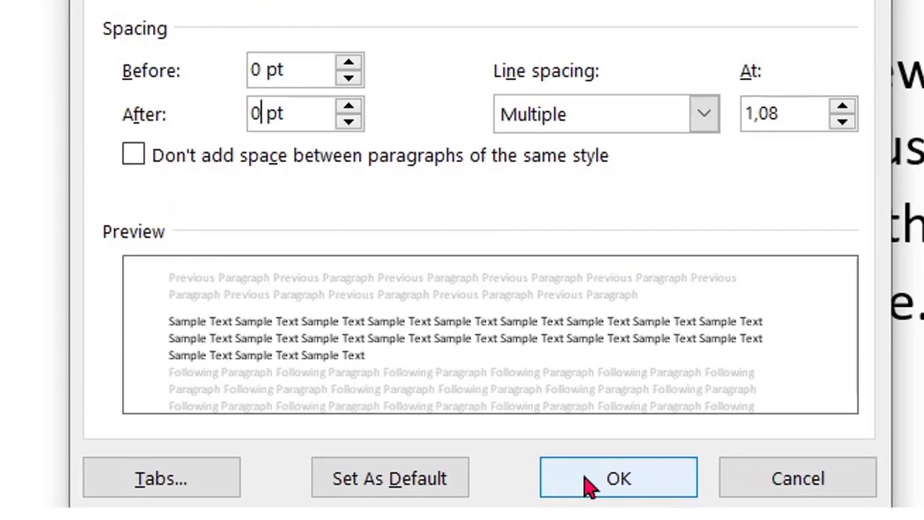
pyautogui.click(592, 495)
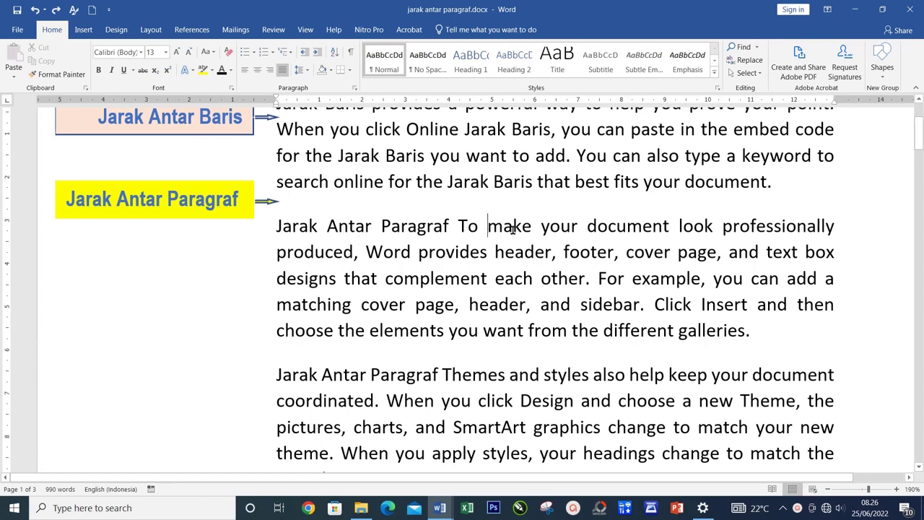
# Split the Jarak Antar Paragraf paragraph after 'To', then select and deselect the new paragraph.
pyautogui.press('Return')
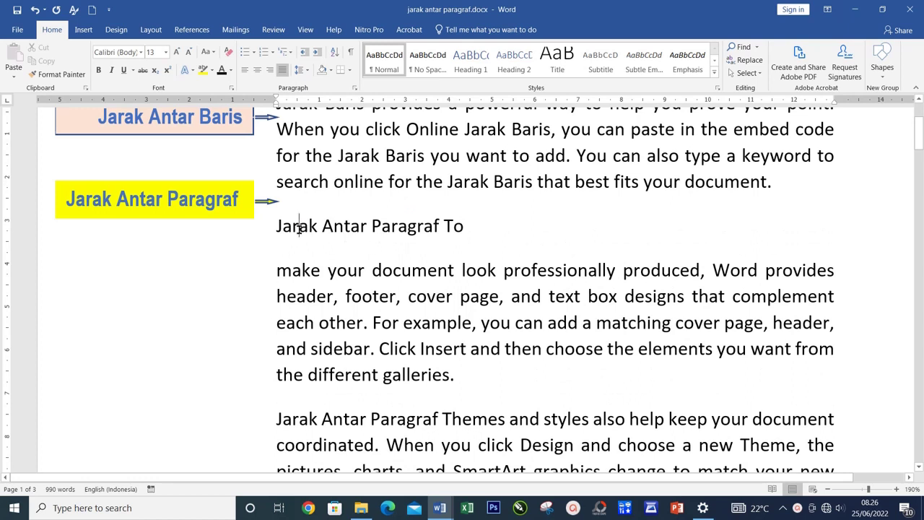
pyautogui.moveTo(299, 273); pyautogui.dragTo(385, 367)
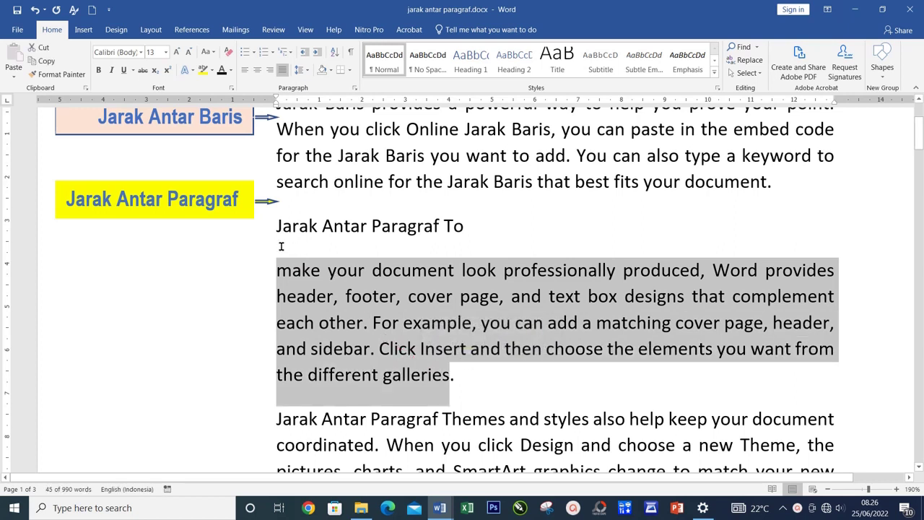
pyautogui.click(476, 268)
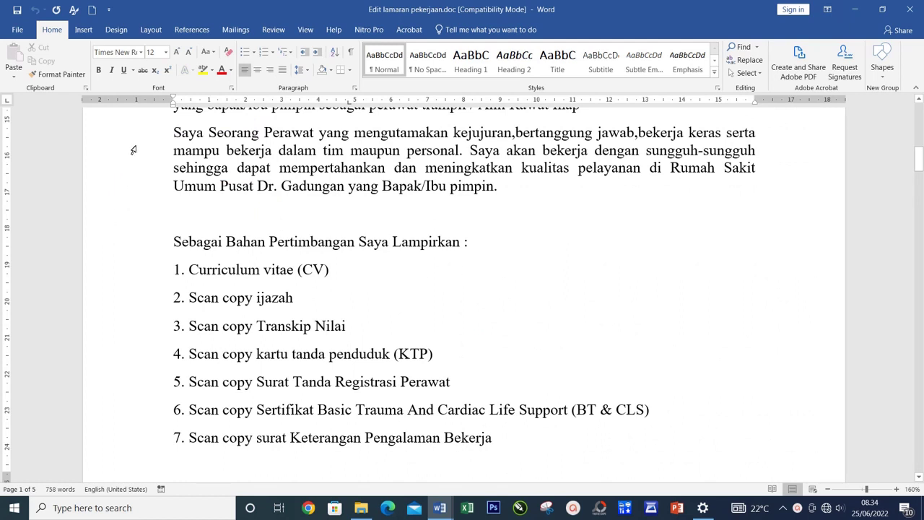
# Apply Remove Space After Paragraph from 'Saya Seorang Perawat' through item 7, then reselect items 1–7.
pyautogui.moveTo(135, 141); pyautogui.dragTo(134, 437)
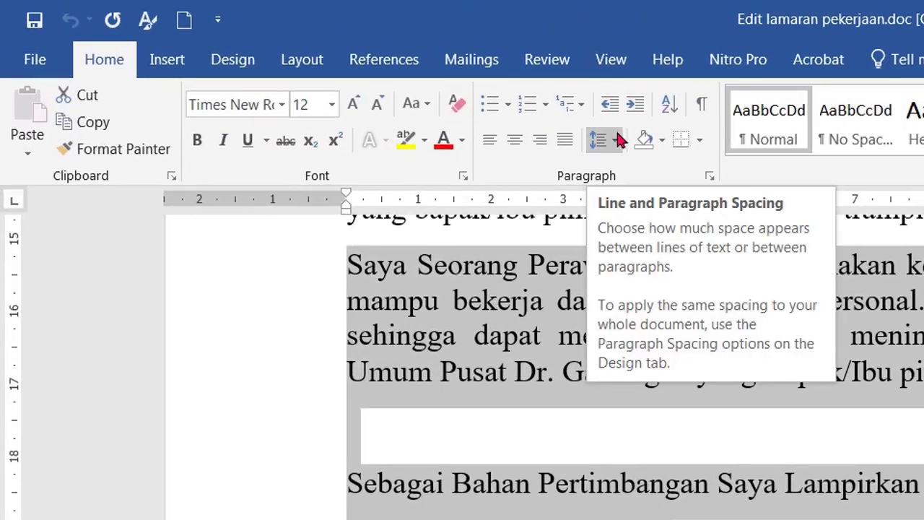
pyautogui.click(617, 139)
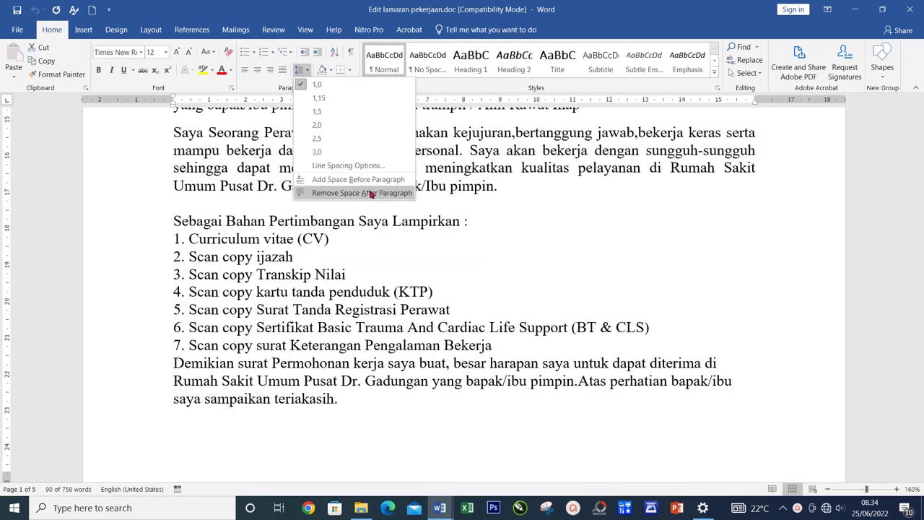
pyautogui.click(370, 194)
pyautogui.click(431, 267)
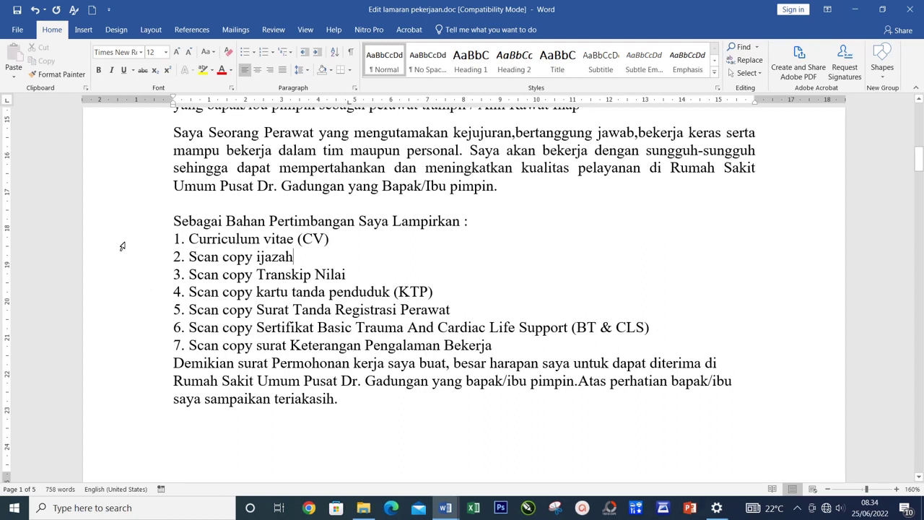
pyautogui.moveTo(122, 245); pyautogui.dragTo(125, 349)
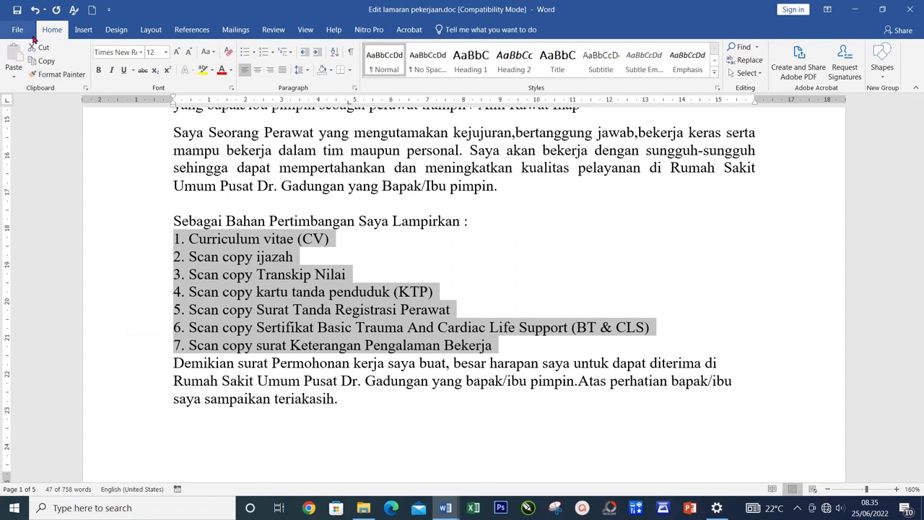
# Undo the removal and set Spacing After from 8 pt to 0 pt in the Paragraph dialog.
pyautogui.click(34, 10)
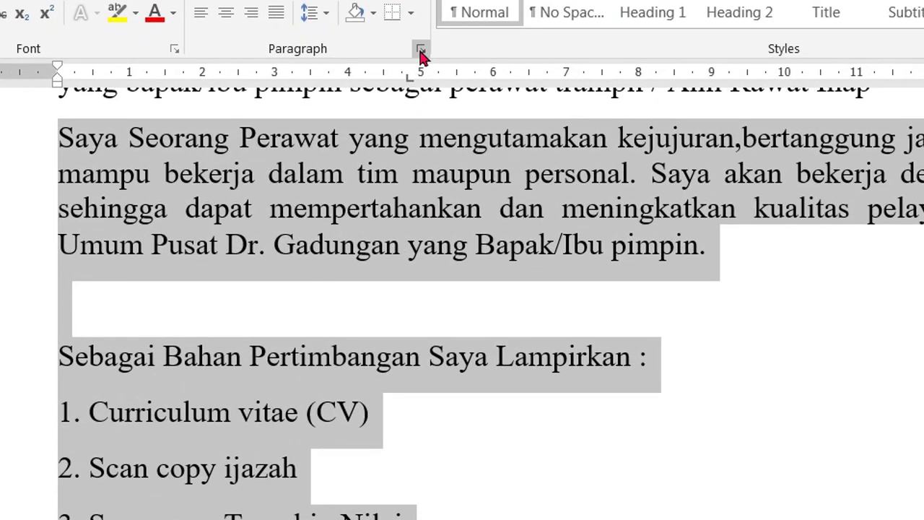
pyautogui.click(354, 87)
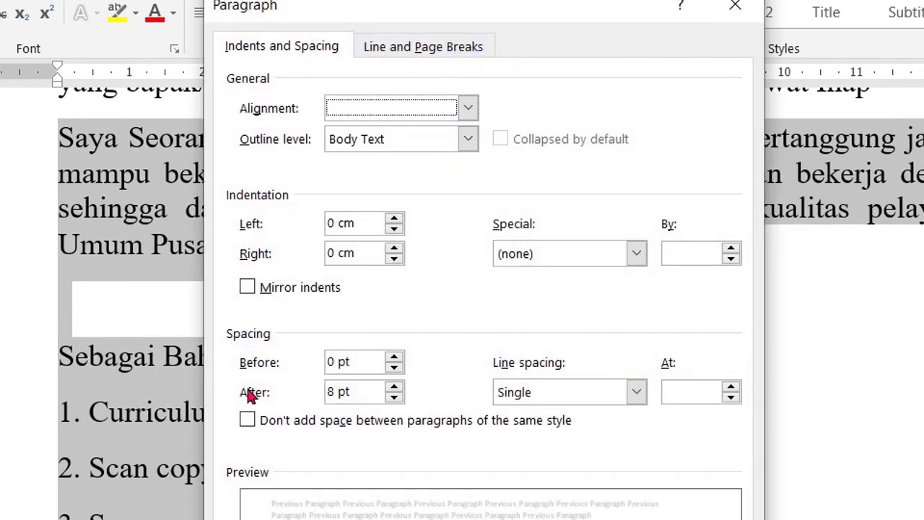
pyautogui.doubleClick(334, 391)
pyautogui.write('0')
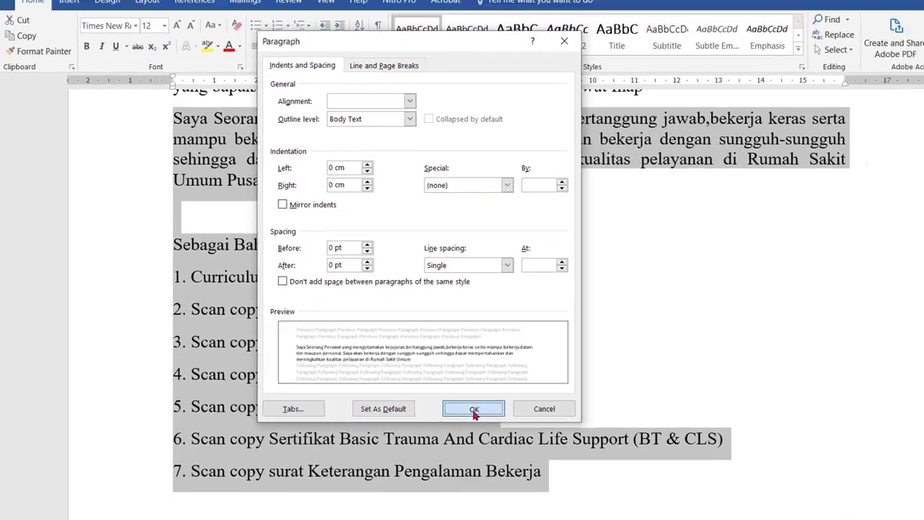
pyautogui.click(575, 478)
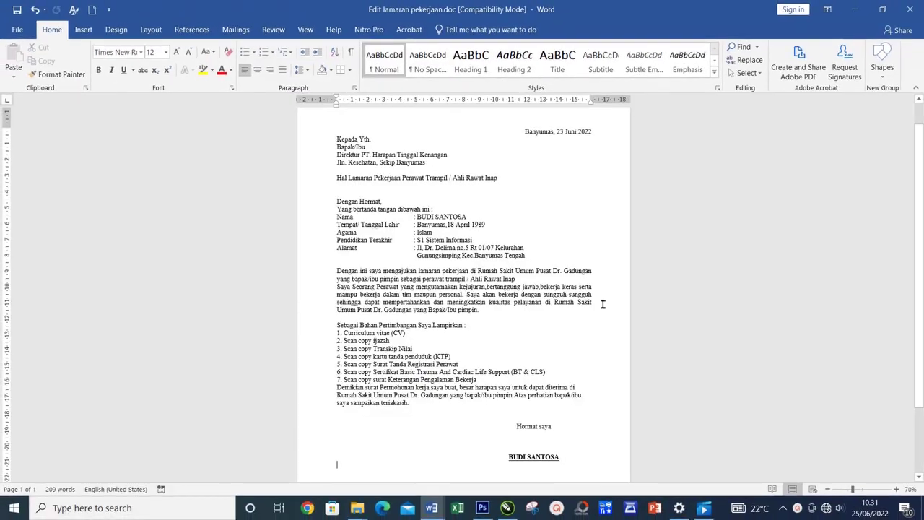
# Select and deselect the closing paragraph and the 'Scan copy ijazah' line to check spacing.
pyautogui.moveTo(302, 325); pyautogui.dragTo(303, 401)
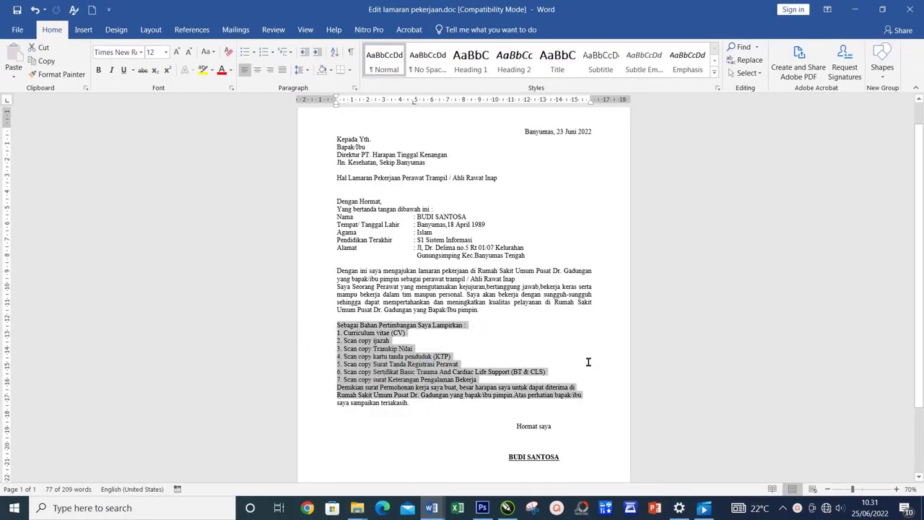
pyautogui.click(585, 357)
pyautogui.click(311, 341)
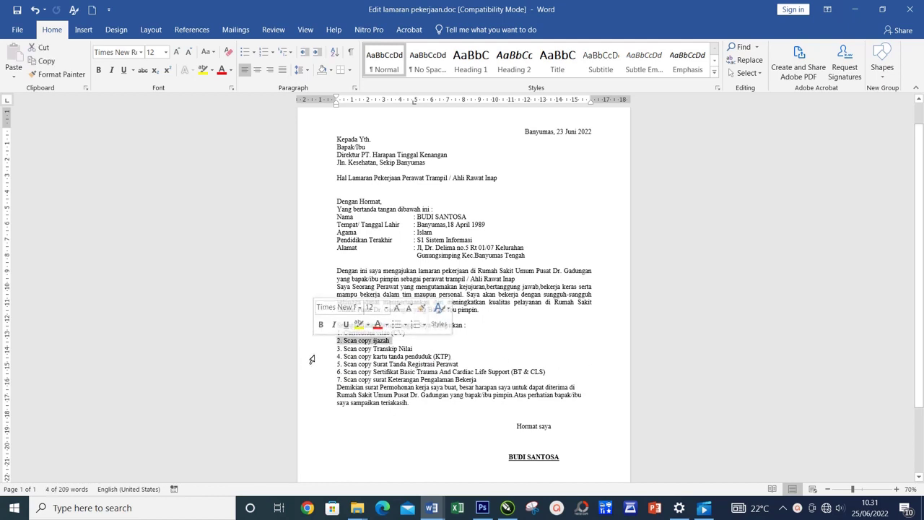
pyautogui.click(634, 318)
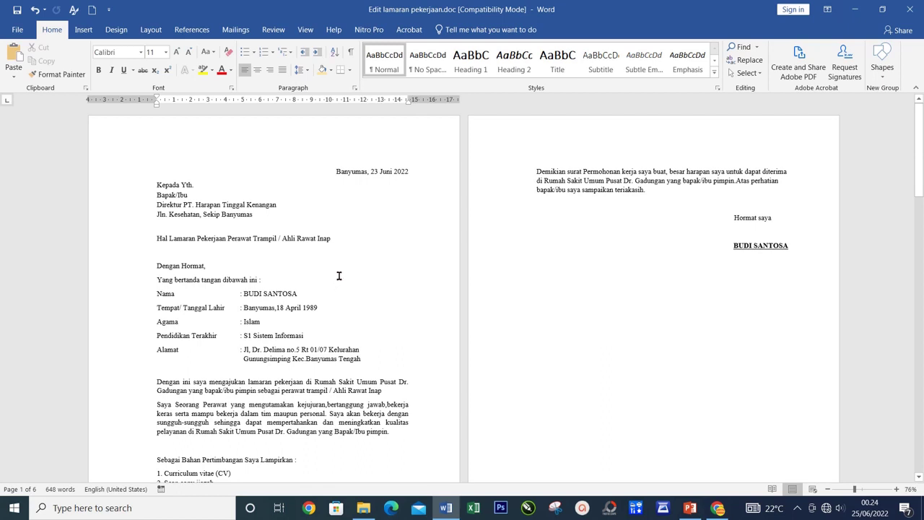
pyautogui.scroll(-2, 352, 230)
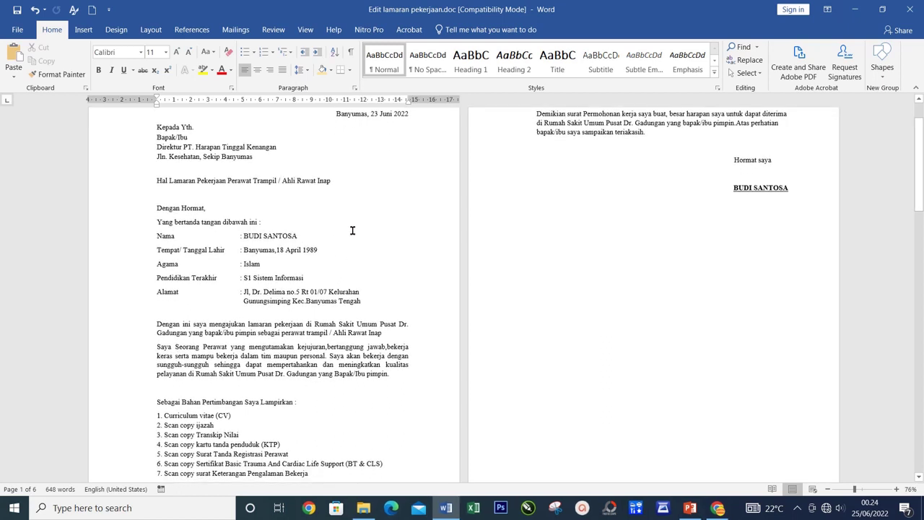
pyautogui.scroll(-2, 353, 230)
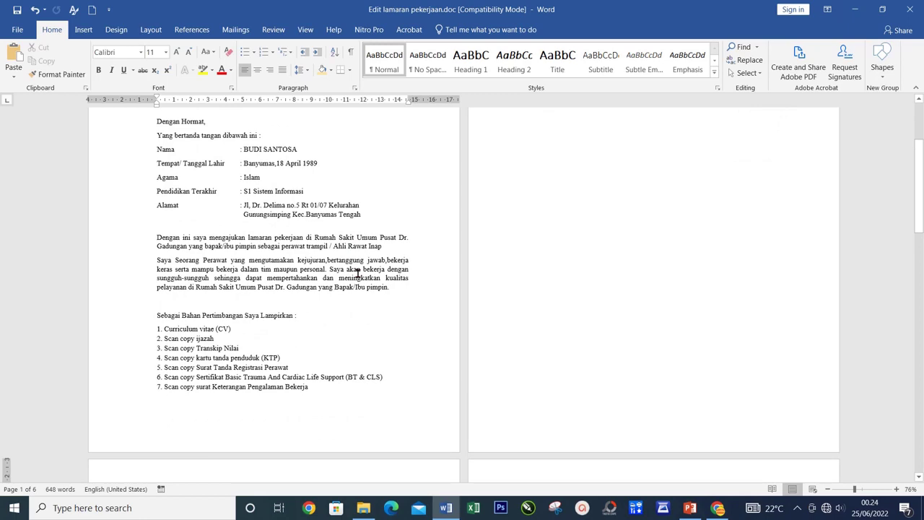
pyautogui.scroll(-2, 320, 309)
pyautogui.scroll(3, 501, 281)
pyautogui.scroll(3, 552, 262)
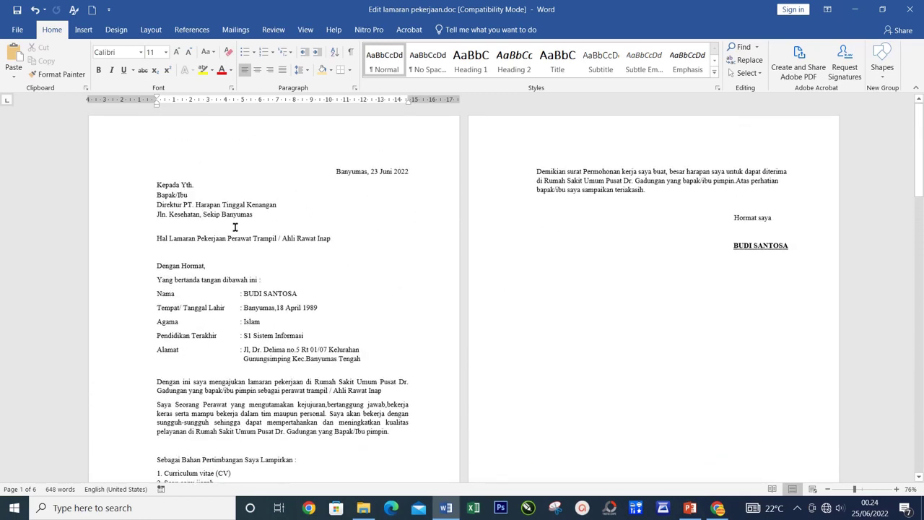
pyautogui.moveTo(113, 184); pyautogui.dragTo(607, 301)
# Scroll down to the CV page and zoom in to 130%.
pyautogui.click(600, 301)
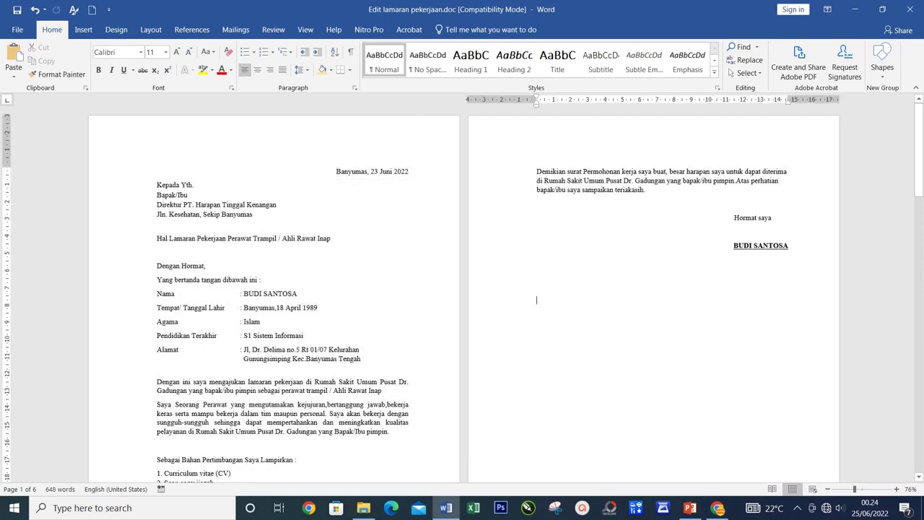
pyautogui.scroll(-2, 515, 307)
pyautogui.scroll(-3, 515, 307)
pyautogui.scroll(-2, 505, 305)
pyautogui.scroll(-1, 712, 400)
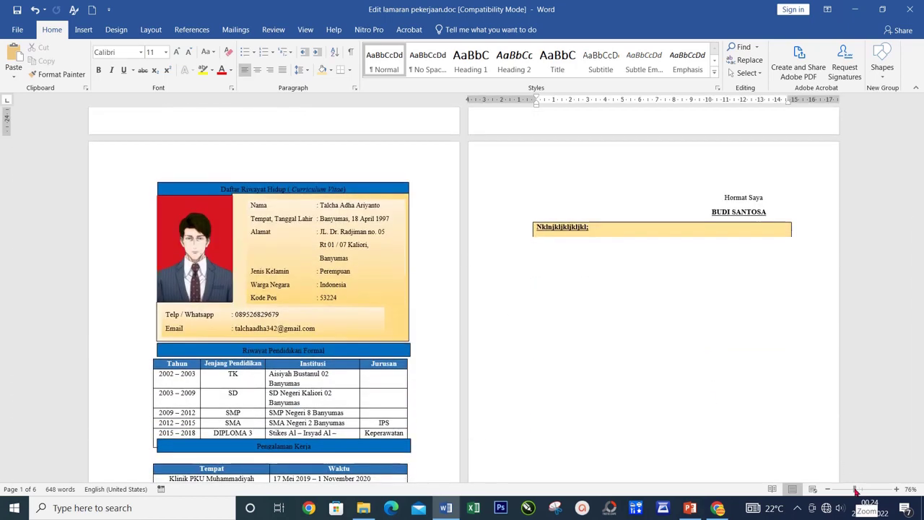
pyautogui.moveTo(856, 490); pyautogui.dragTo(861, 491)
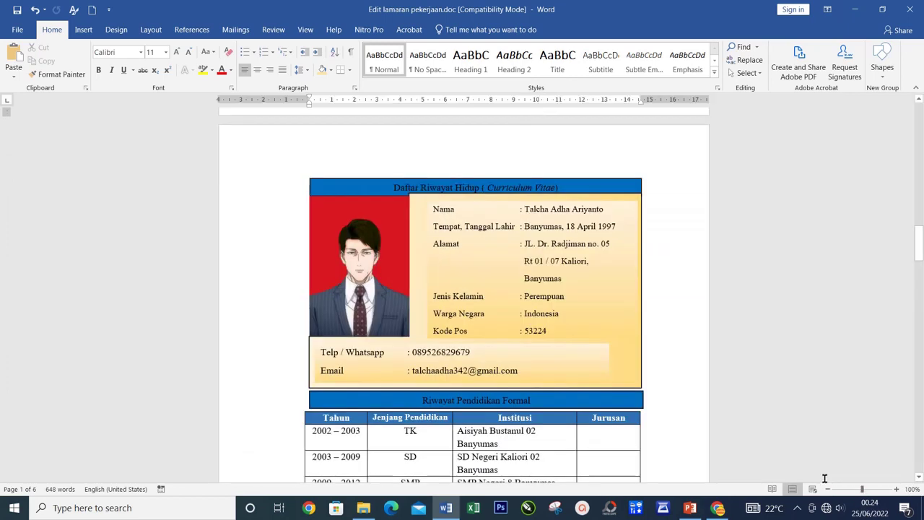
pyautogui.click(898, 489)
pyautogui.click(898, 490)
pyautogui.click(898, 490)
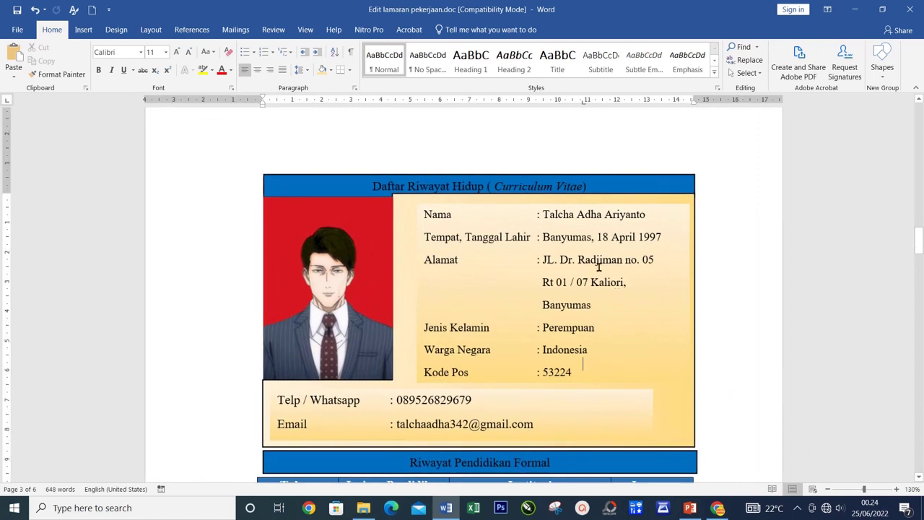
# Try resizing the biodata text box, then restore its original size with the Kode Pos line.
pyautogui.click(598, 265)
pyautogui.click(517, 205)
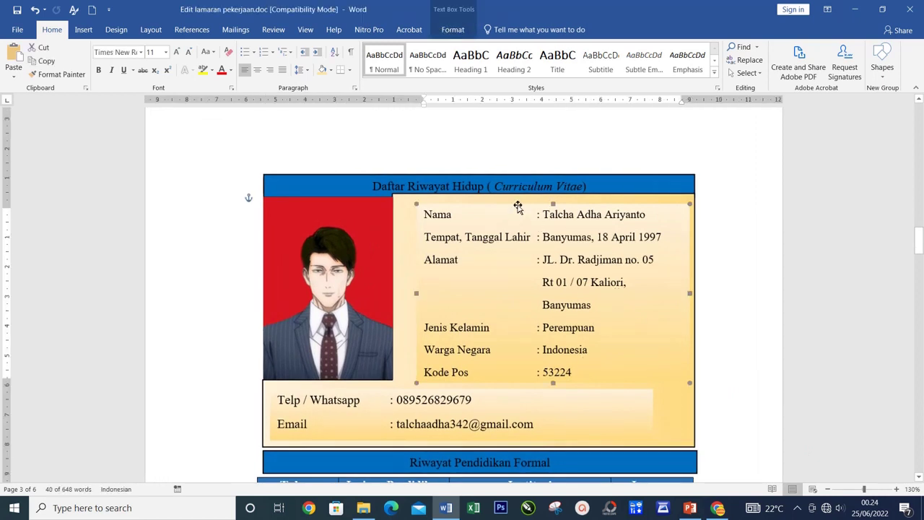
pyautogui.click(585, 350)
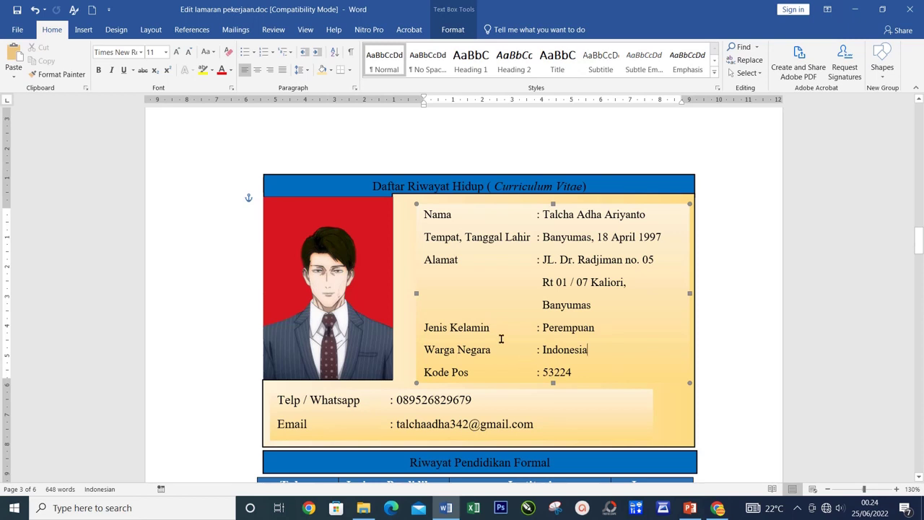
pyautogui.scroll(-3, 502, 340)
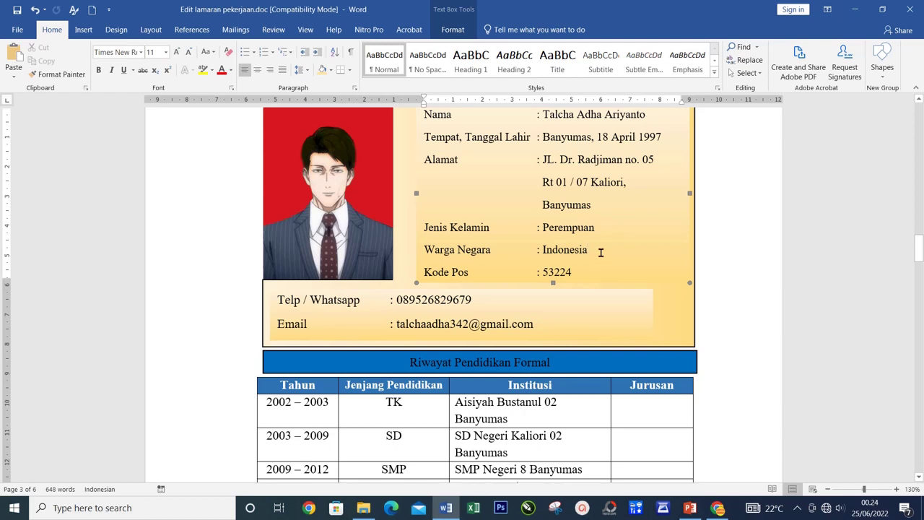
pyautogui.hotkey('ctrl', 'z')
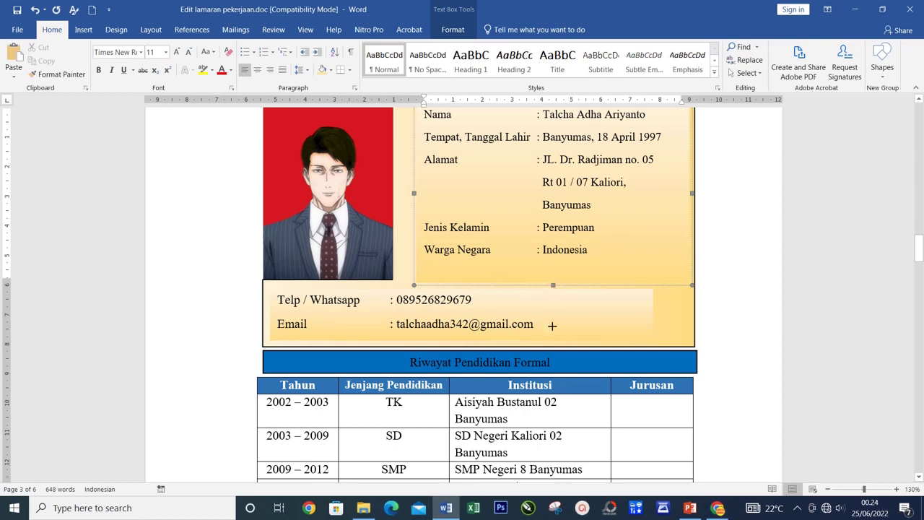
pyautogui.moveTo(552, 326); pyautogui.dragTo(555, 327)
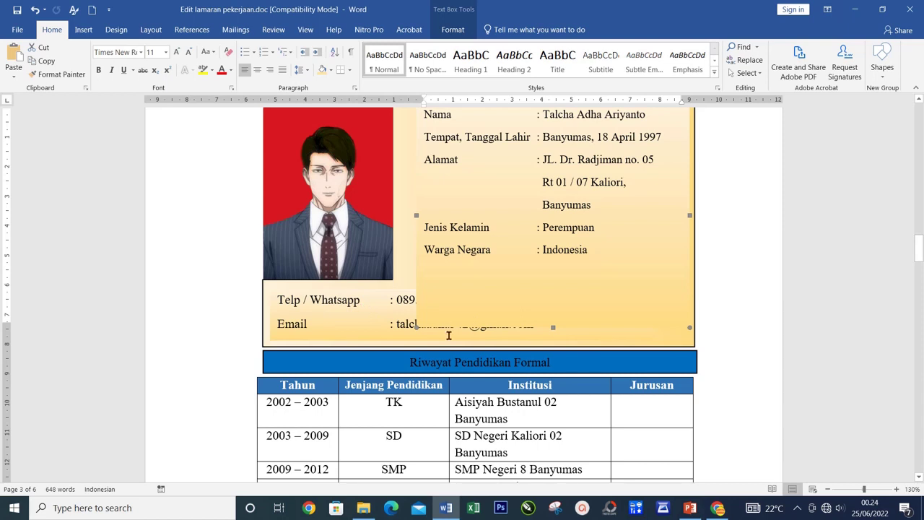
pyautogui.click(556, 330)
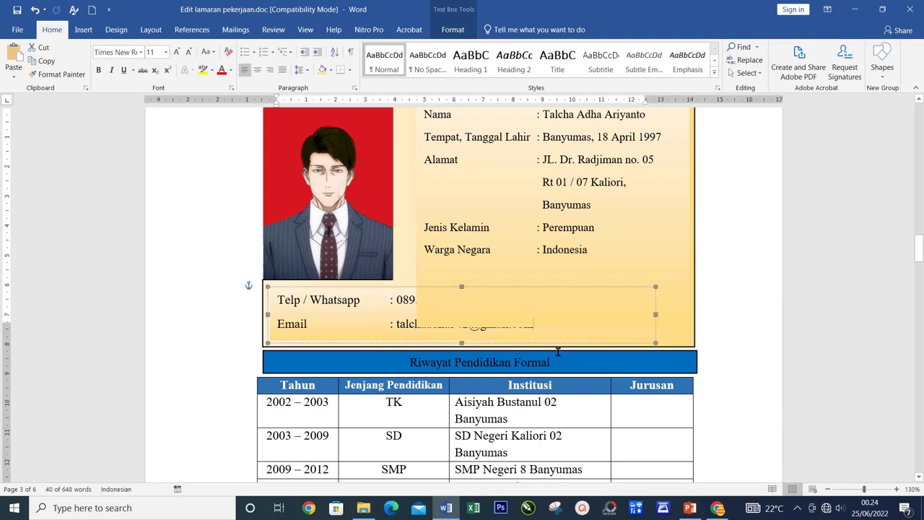
pyautogui.click(540, 250)
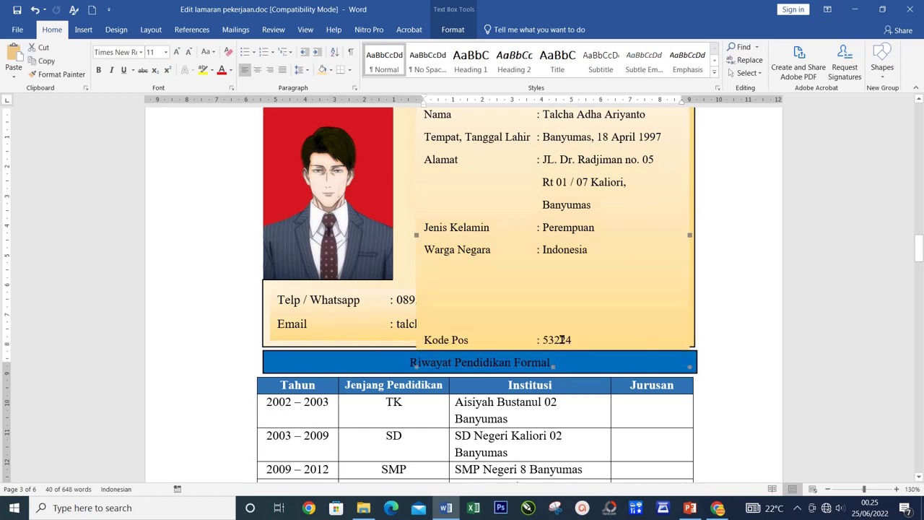
pyautogui.press('Delete')
pyautogui.press('Delete')
pyautogui.press('Delete')
pyautogui.click(736, 269)
# Inspect the education table by selecting its data rows and cells.
pyautogui.scroll(-3, 633, 335)
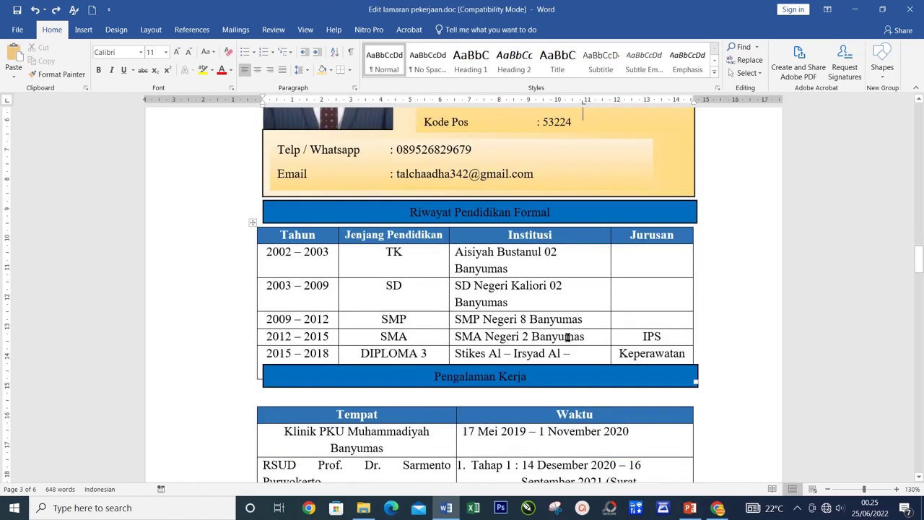
pyautogui.click(538, 297)
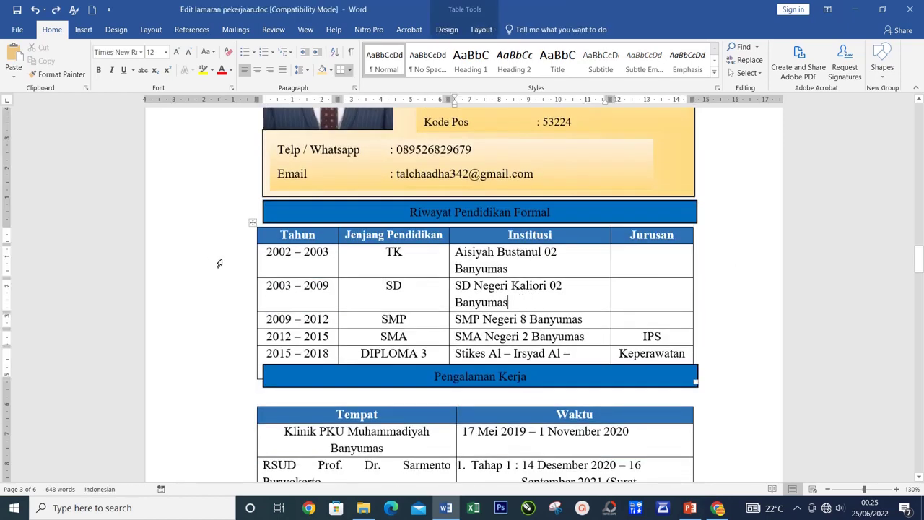
pyautogui.moveTo(296, 255); pyautogui.dragTo(495, 343)
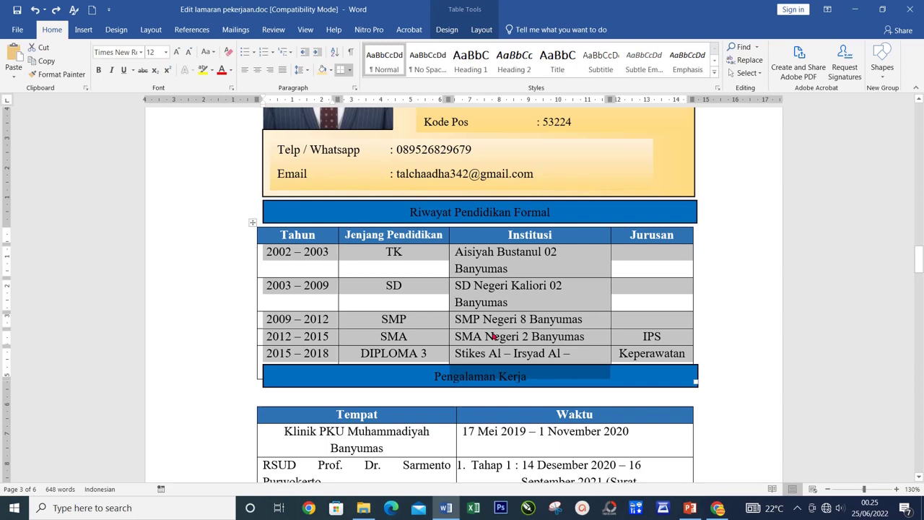
pyautogui.scroll(-3, 493, 337)
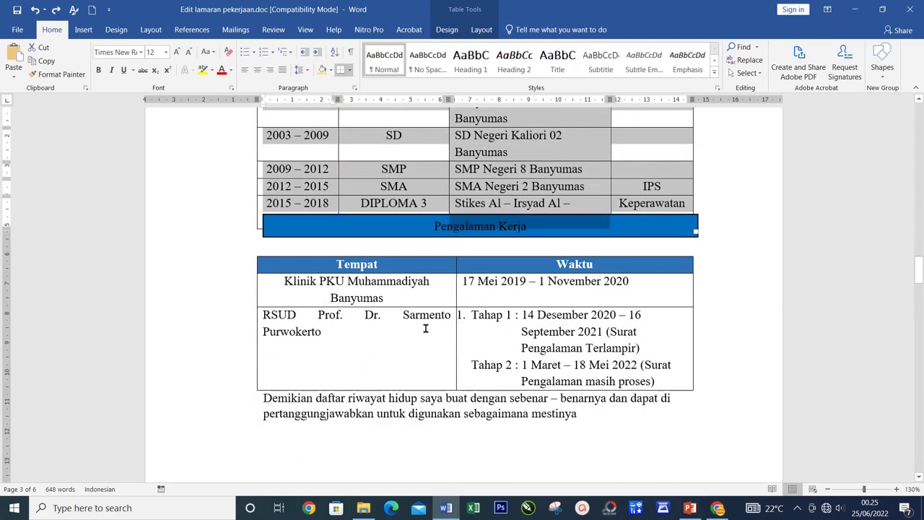
pyautogui.click(425, 328)
pyautogui.scroll(3, 424, 321)
pyautogui.scroll(1, 433, 316)
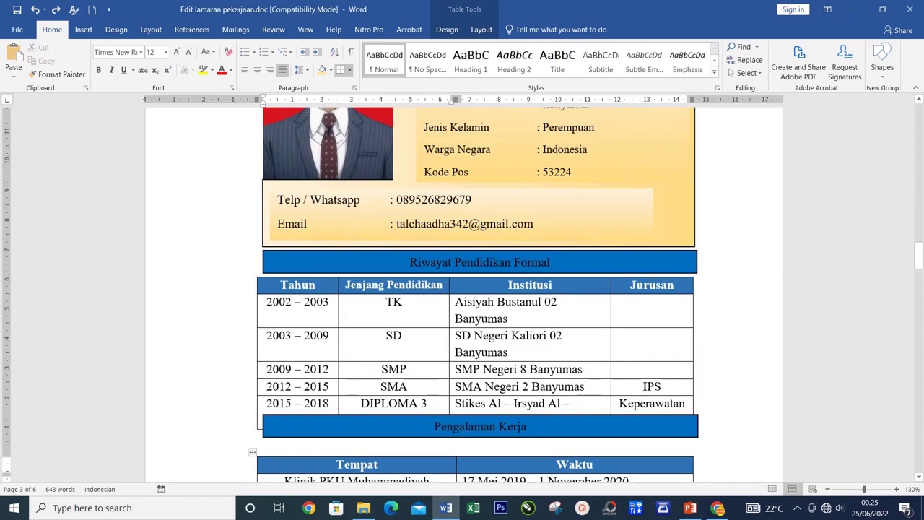
pyautogui.click(438, 312)
pyautogui.scroll(-3, 722, 343)
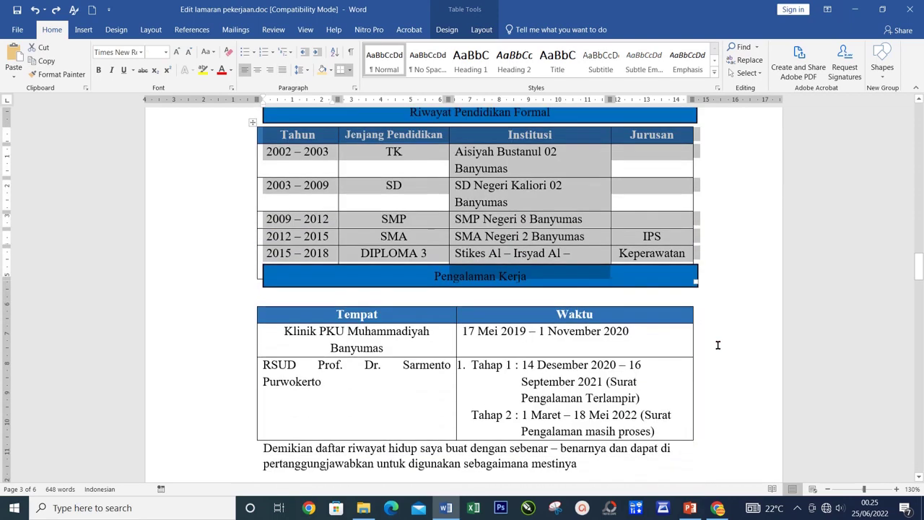
pyautogui.click(726, 344)
pyautogui.scroll(-2, 726, 344)
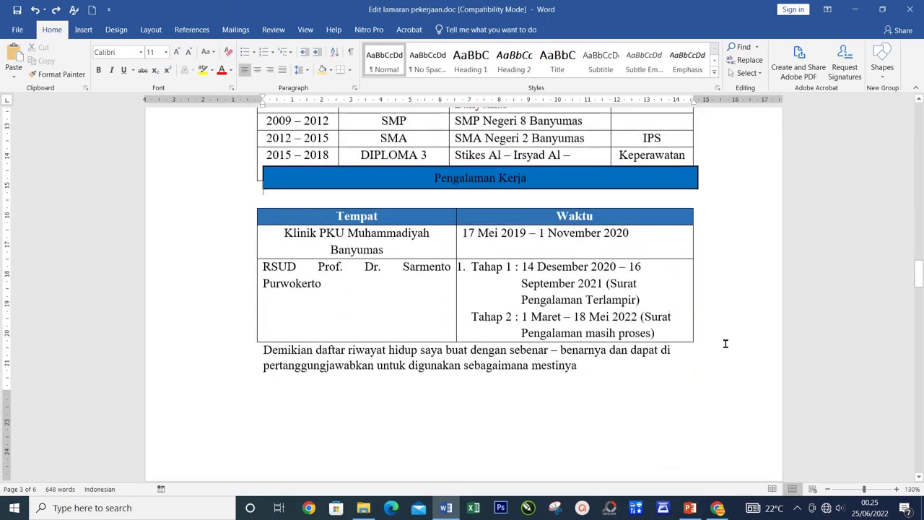
# Narrow the work-experience table from its right edge and slim its Tempat column.
pyautogui.click(561, 297)
pyautogui.click(347, 231)
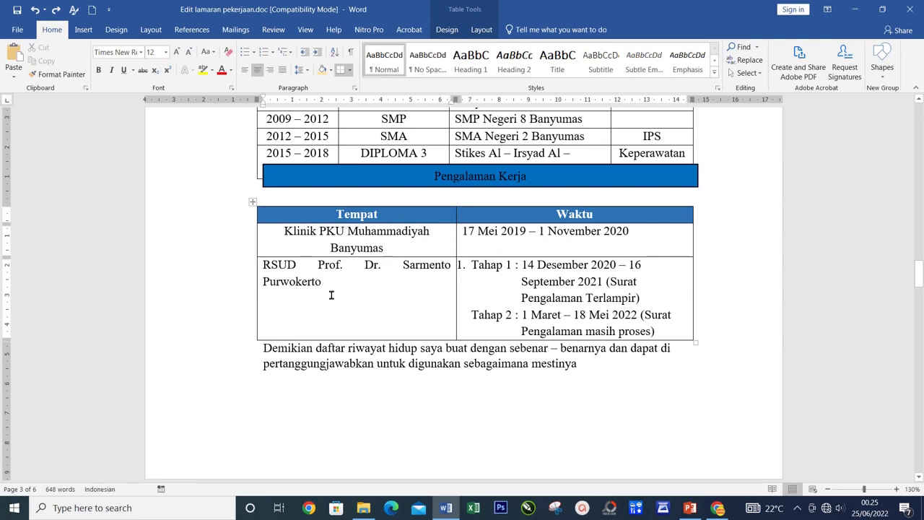
pyautogui.click(266, 349)
pyautogui.click(321, 281)
pyautogui.moveTo(693, 288); pyautogui.dragTo(655, 289)
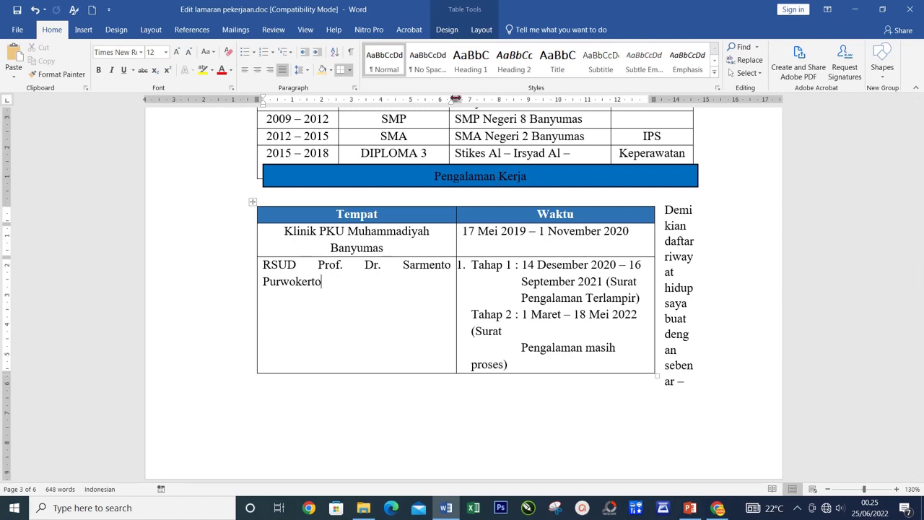
pyautogui.moveTo(455, 101); pyautogui.dragTo(403, 104)
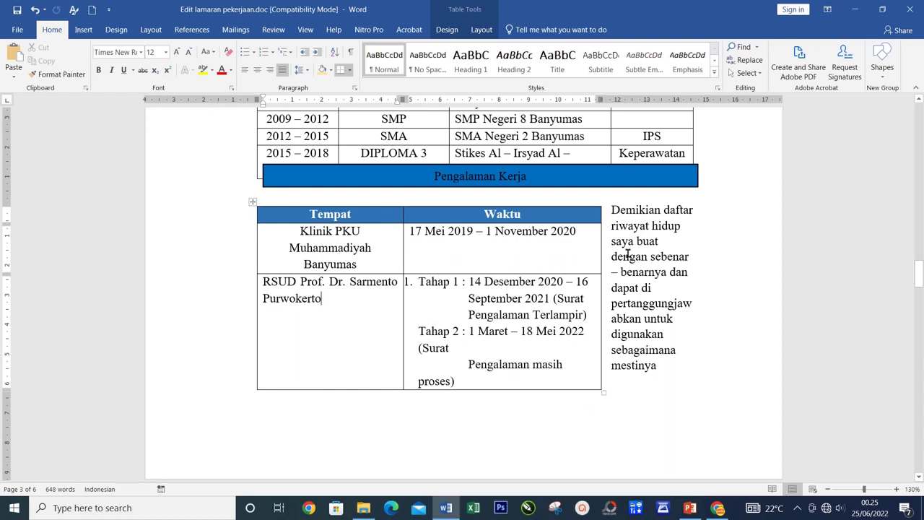
pyautogui.moveTo(505, 231); pyautogui.dragTo(507, 312)
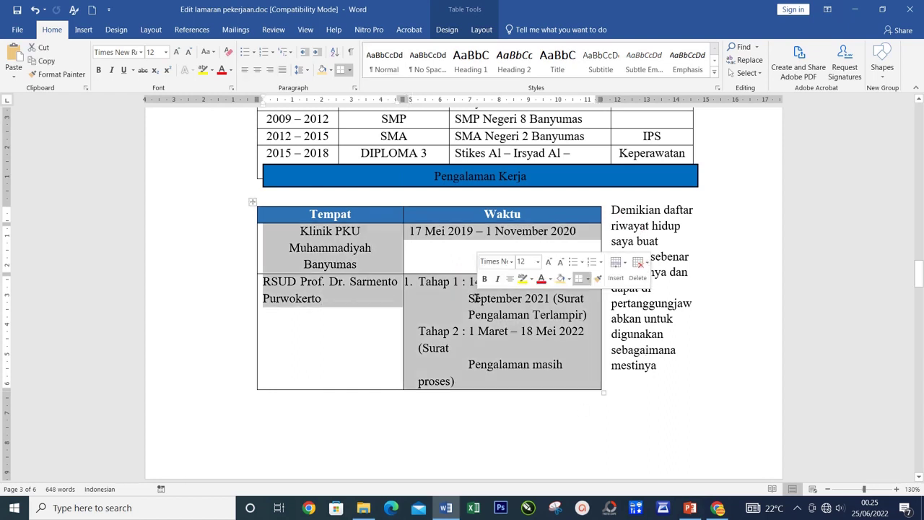
# Scroll up and zoom out to 80% so two letter pages display side by side.
pyautogui.scroll(5, 541, 317)
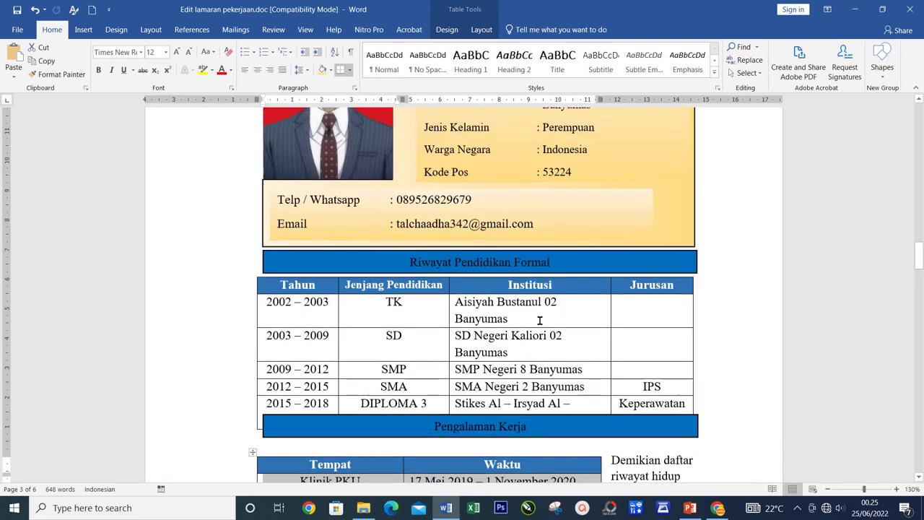
pyautogui.scroll(5, 568, 308)
pyautogui.scroll(5, 568, 309)
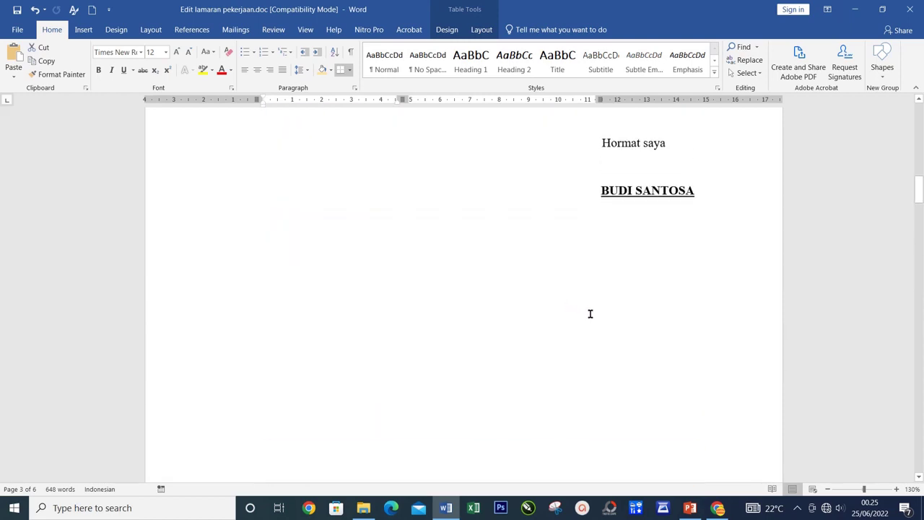
pyautogui.scroll(3, 585, 312)
pyautogui.scroll(3, 590, 314)
pyautogui.scroll(1, 615, 351)
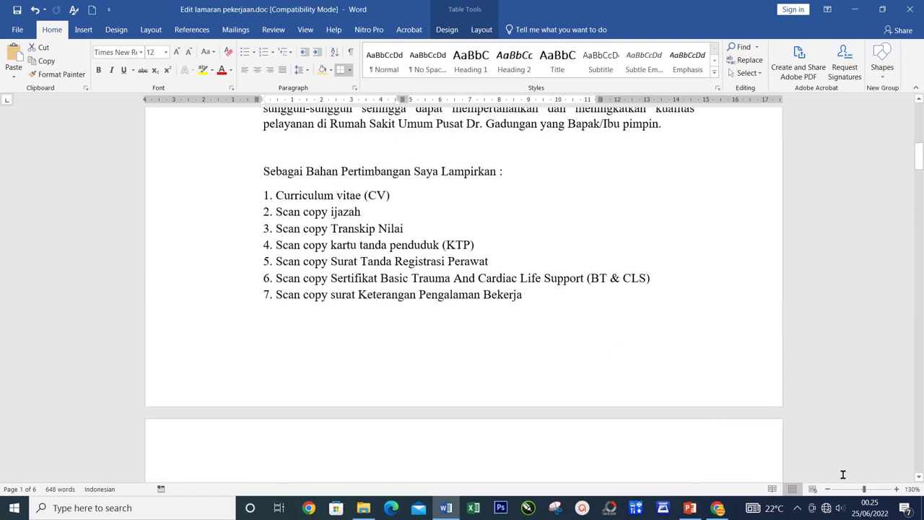
pyautogui.moveTo(852, 489); pyautogui.dragTo(859, 490)
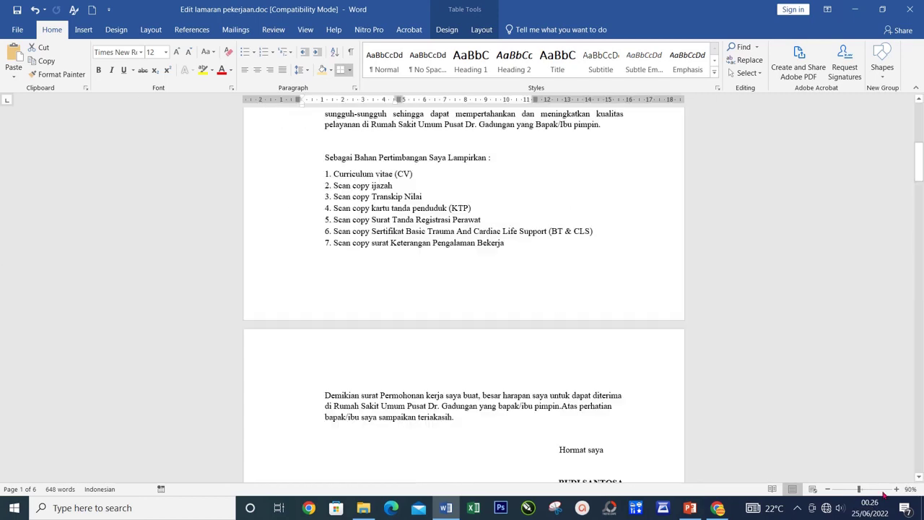
pyautogui.click(827, 488)
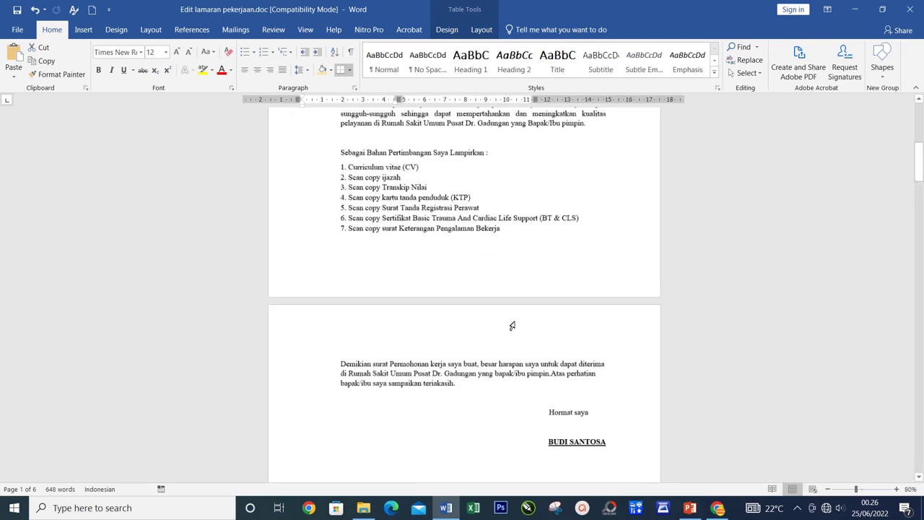
# Return to the top of the letter, selecting then clearing the text through page 2.
pyautogui.scroll(5, 461, 310)
pyautogui.scroll(3, 445, 310)
pyautogui.scroll(1, 384, 307)
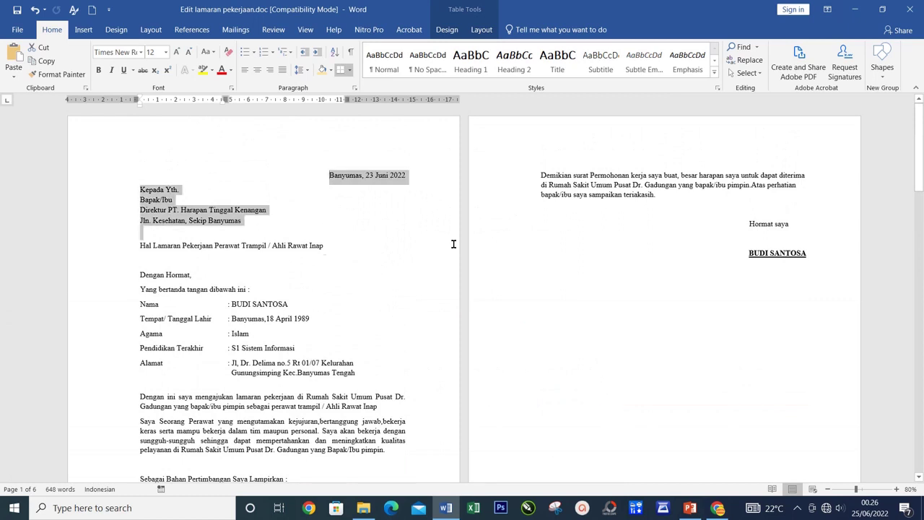
pyautogui.moveTo(325, 176); pyautogui.dragTo(686, 310)
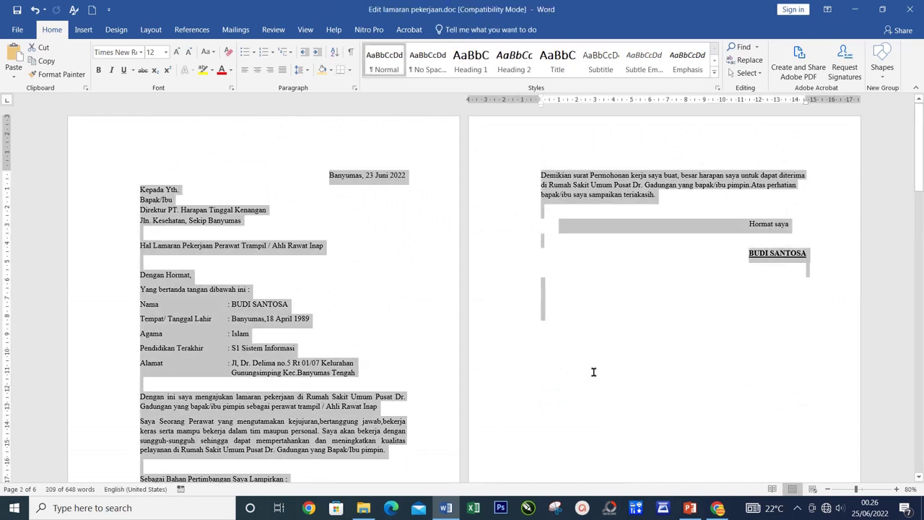
pyautogui.scroll(-3, 388, 376)
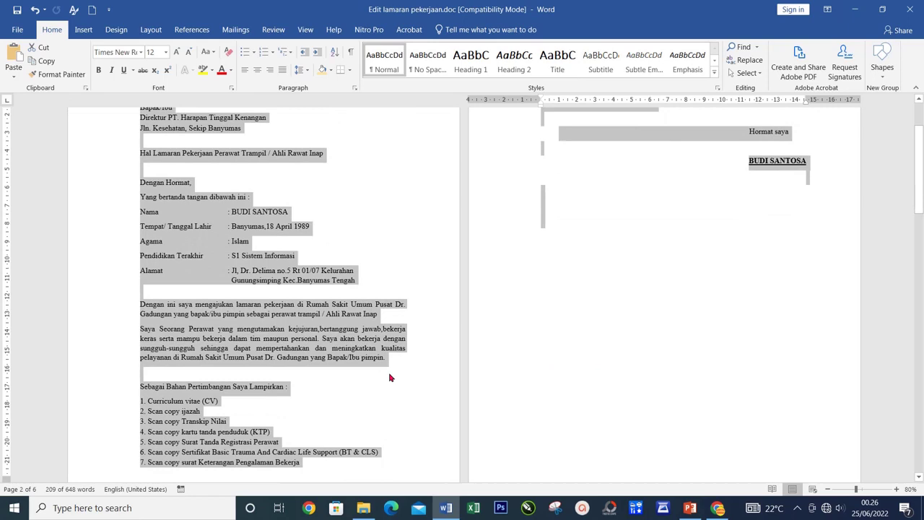
pyautogui.click(354, 317)
pyautogui.scroll(3, 198, 183)
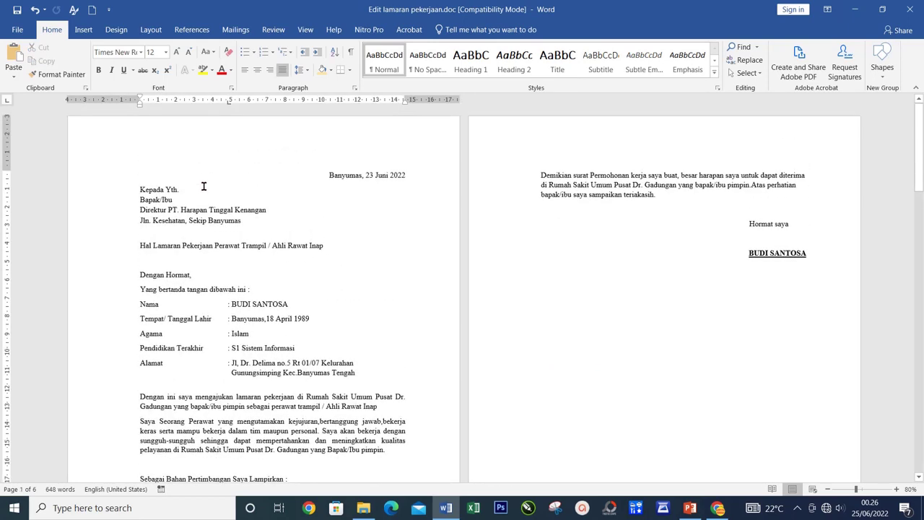
# Open Page Setup from Layout and view the Paper tab showing Letter 8,5 x 11 in.
pyautogui.click(151, 30)
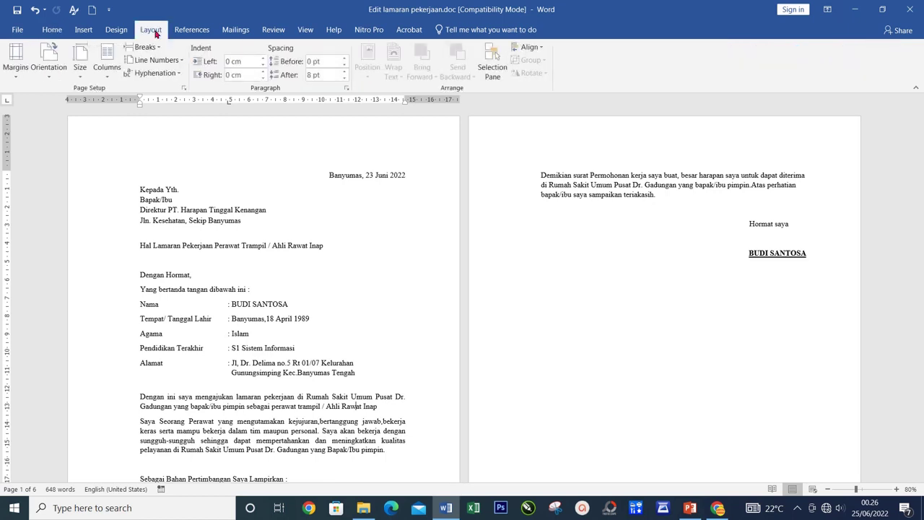
pyautogui.click(184, 88)
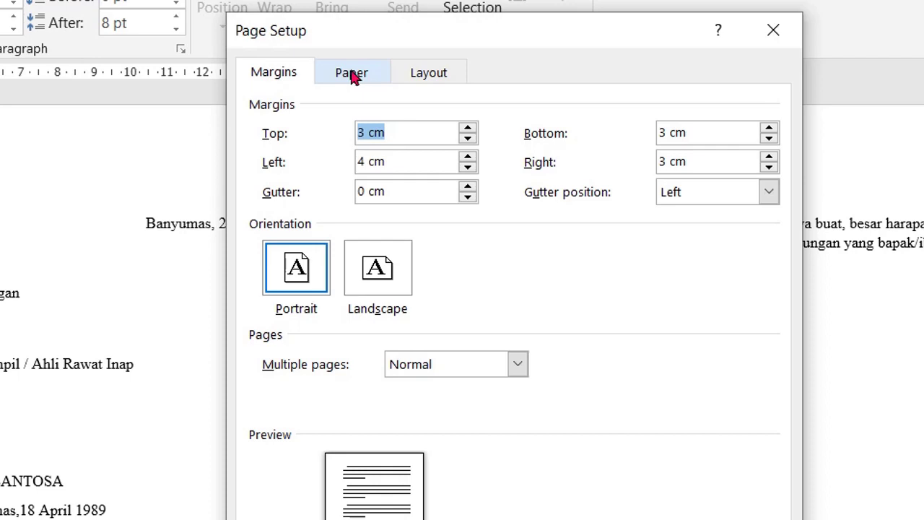
pyautogui.click(346, 78)
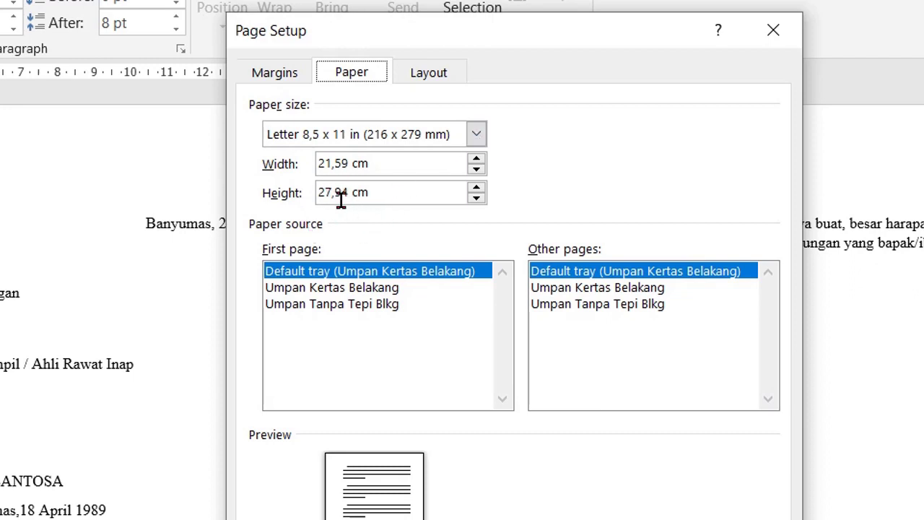
# Try A4 as the paper size, then switch it to Letter.
pyautogui.click(476, 134)
pyautogui.scroll(3, 365, 177)
pyautogui.scroll(3, 364, 177)
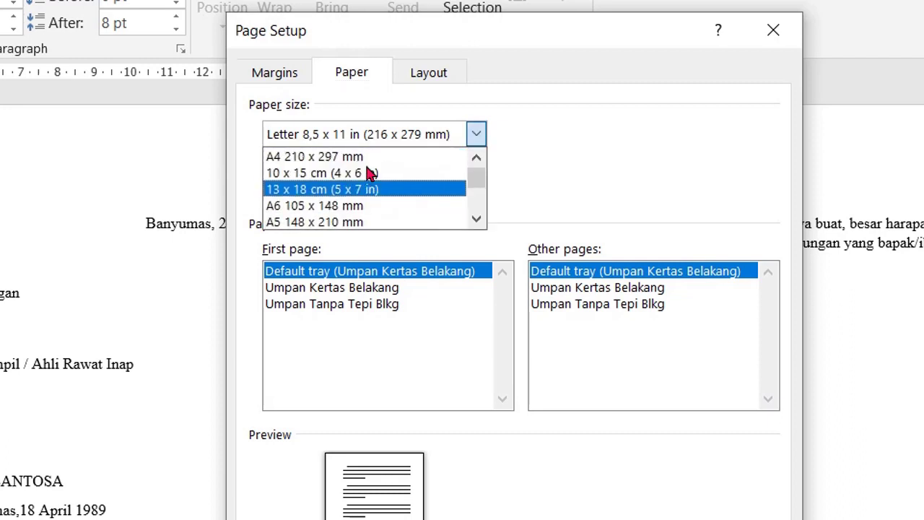
pyautogui.click(329, 156)
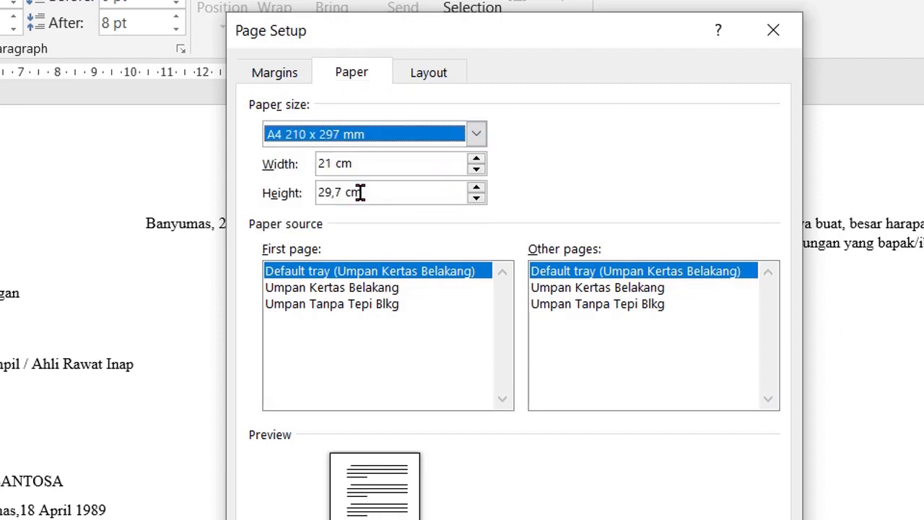
pyautogui.click(477, 134)
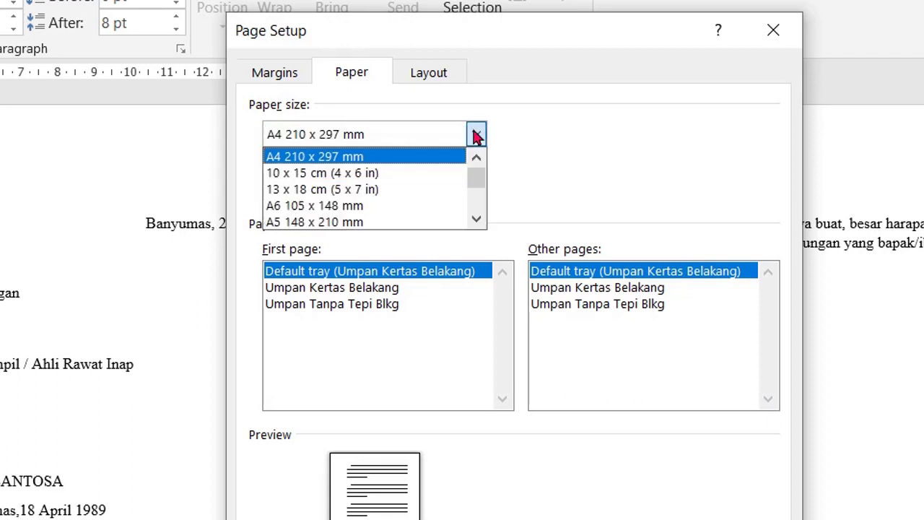
pyautogui.scroll(-1, 405, 172)
pyautogui.scroll(-2, 404, 171)
pyautogui.scroll(-1, 402, 174)
pyautogui.scroll(-3, 402, 176)
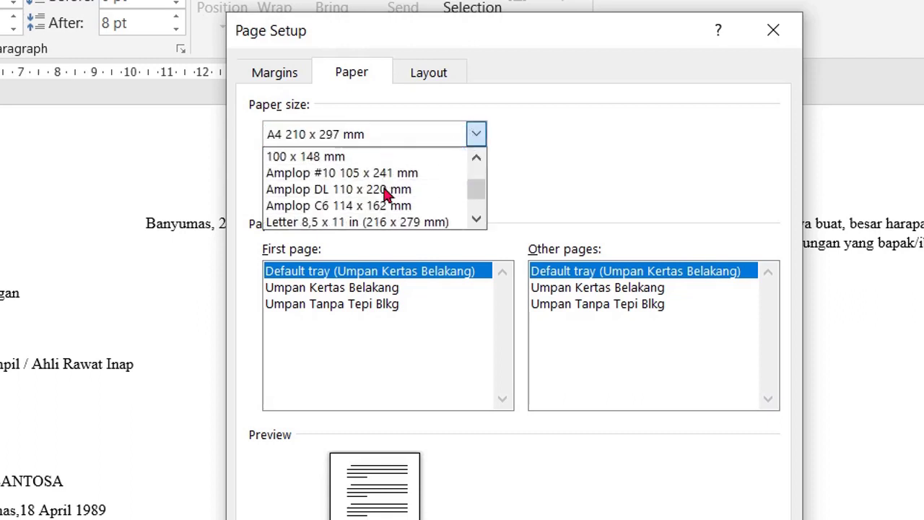
pyautogui.scroll(-2, 390, 191)
pyautogui.click(372, 189)
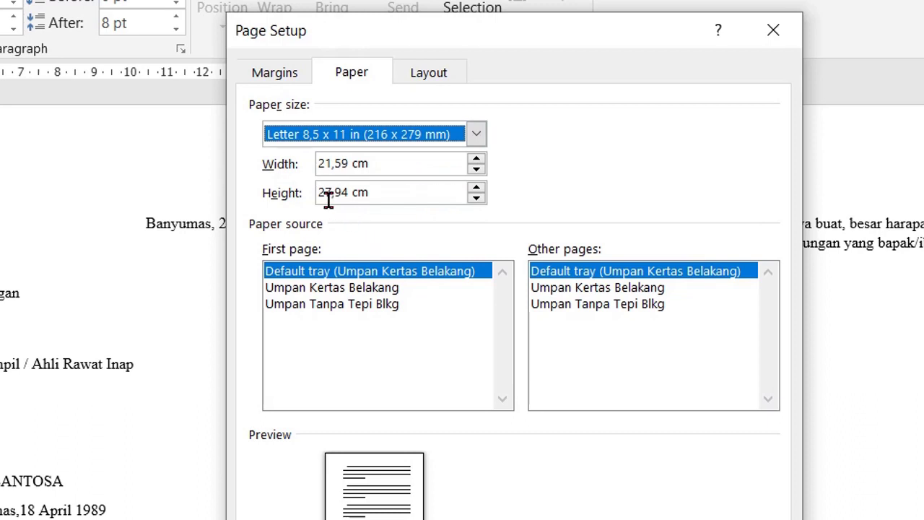
# Set the paper size back to A4 210 x 297 mm and return to Margins.
pyautogui.click(479, 133)
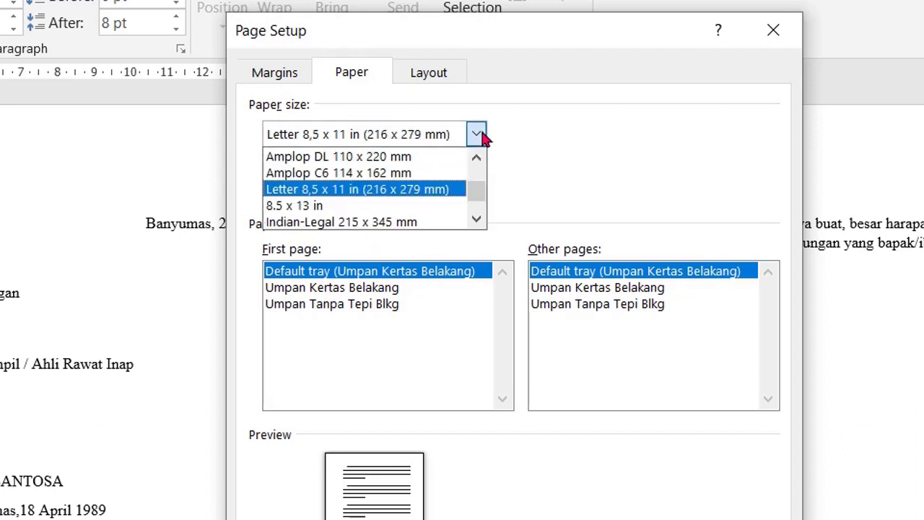
pyautogui.scroll(2, 406, 169)
pyautogui.scroll(3, 402, 162)
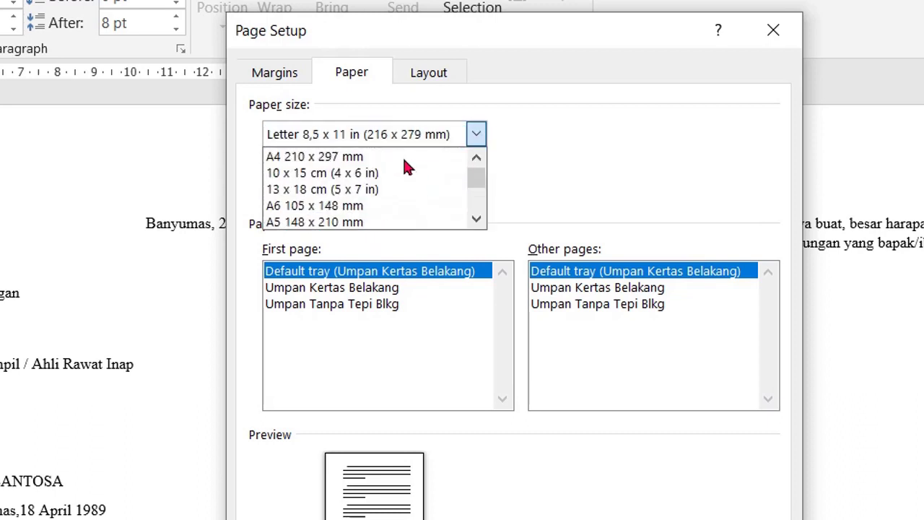
pyautogui.click(325, 163)
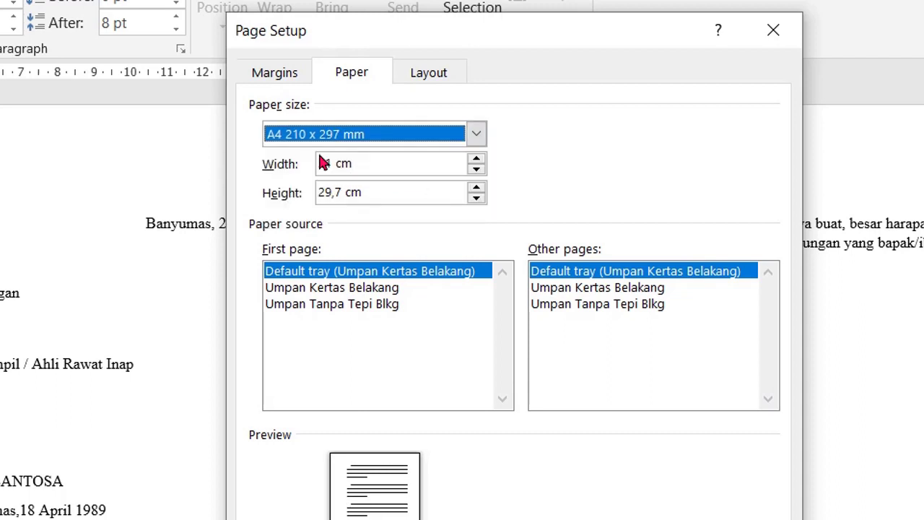
pyautogui.click(290, 75)
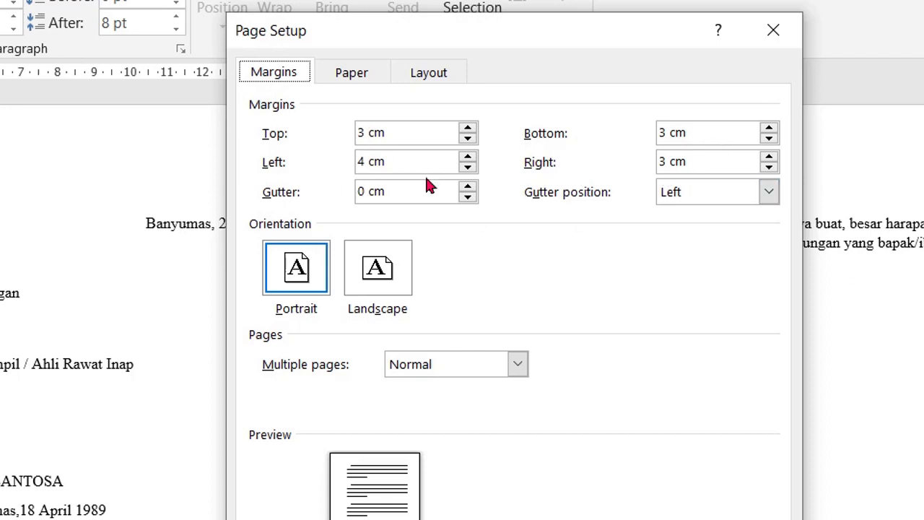
# Enter 2,5 cm in the page margin fields and apply the new margins.
pyautogui.click(365, 132)
pyautogui.doubleClick(365, 132)
pyautogui.write('2')
pyautogui.write(',5')
pyautogui.press('Tab')
pyautogui.write('2,5')
pyautogui.press('Tab')
pyautogui.write('2,5')
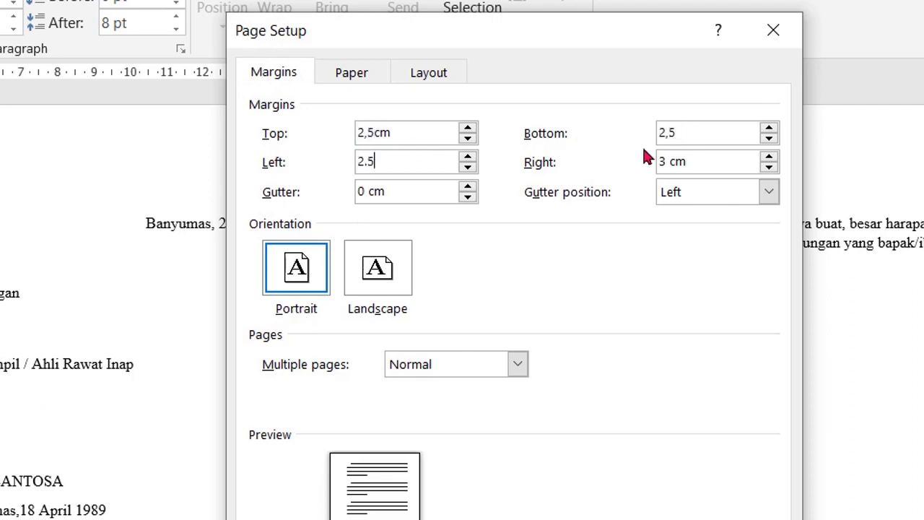
pyautogui.press('Tab')
pyautogui.write('2,5')
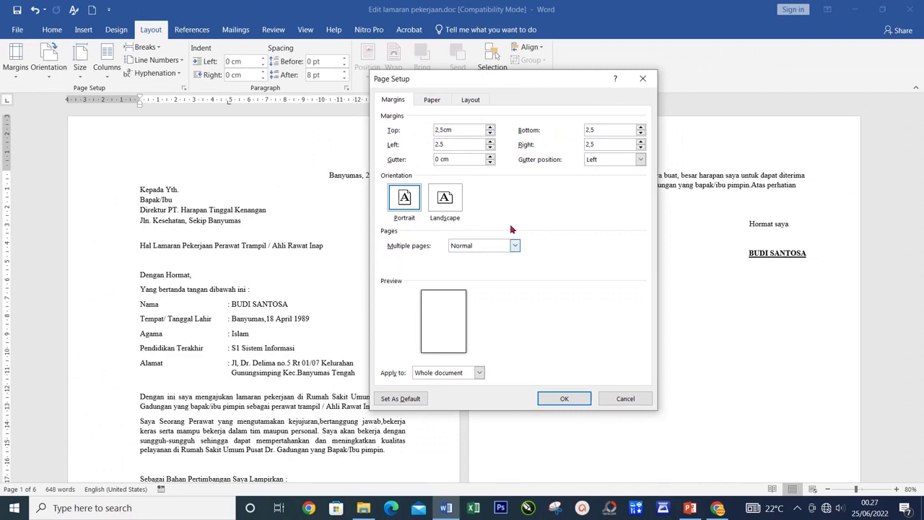
pyautogui.click(564, 399)
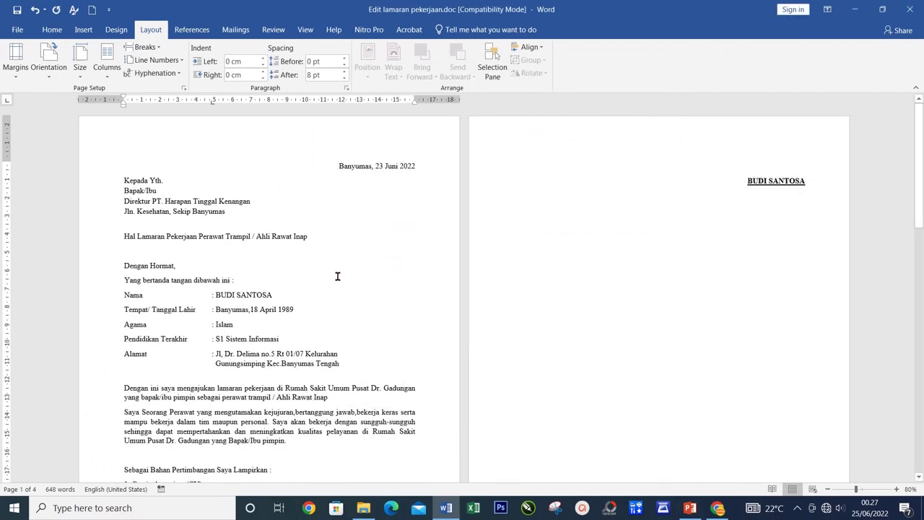
pyautogui.scroll(-3, 338, 276)
pyautogui.scroll(-2, 336, 325)
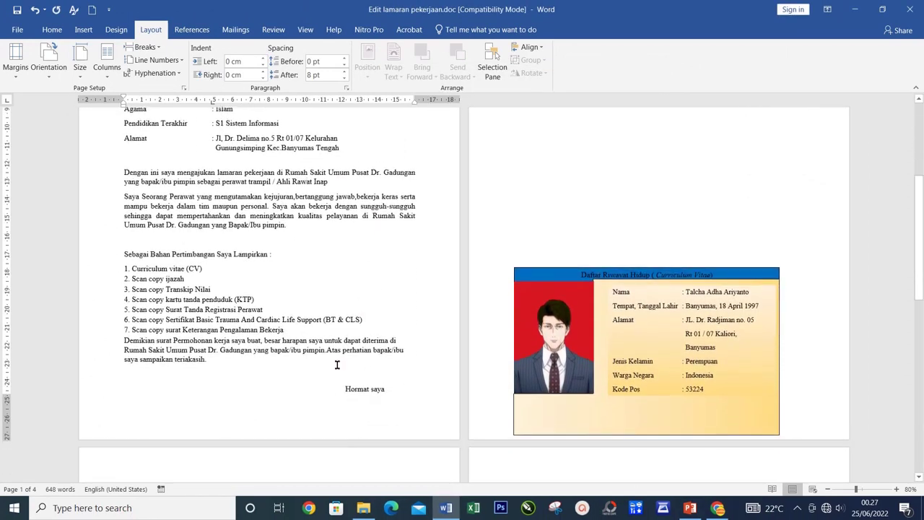
pyautogui.scroll(2, 337, 360)
pyautogui.scroll(2, 466, 284)
pyautogui.scroll(1, 650, 217)
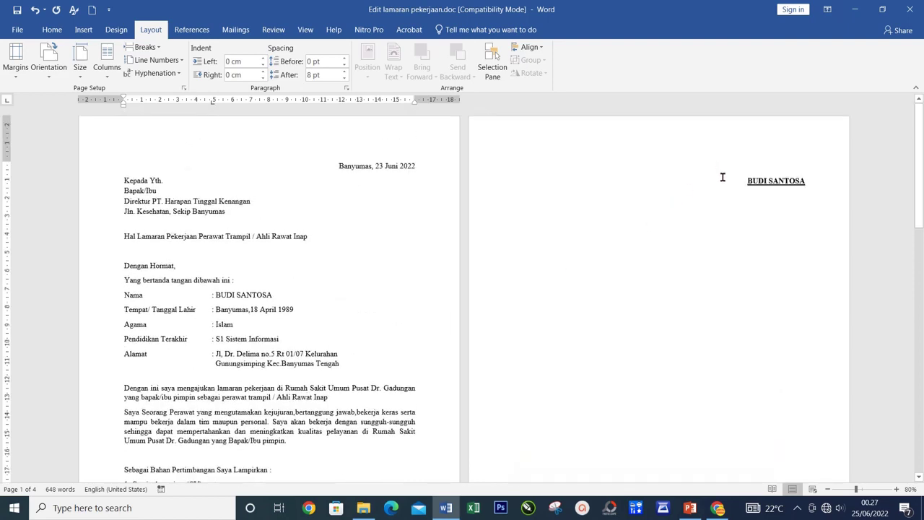
pyautogui.click(722, 176)
pyautogui.scroll(-1, 316, 238)
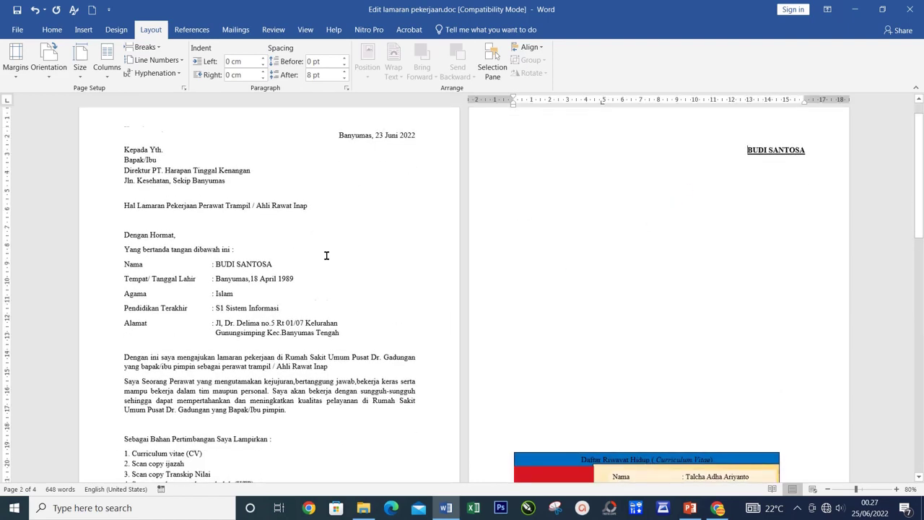
pyautogui.scroll(-1, 325, 254)
pyautogui.scroll(1, 330, 218)
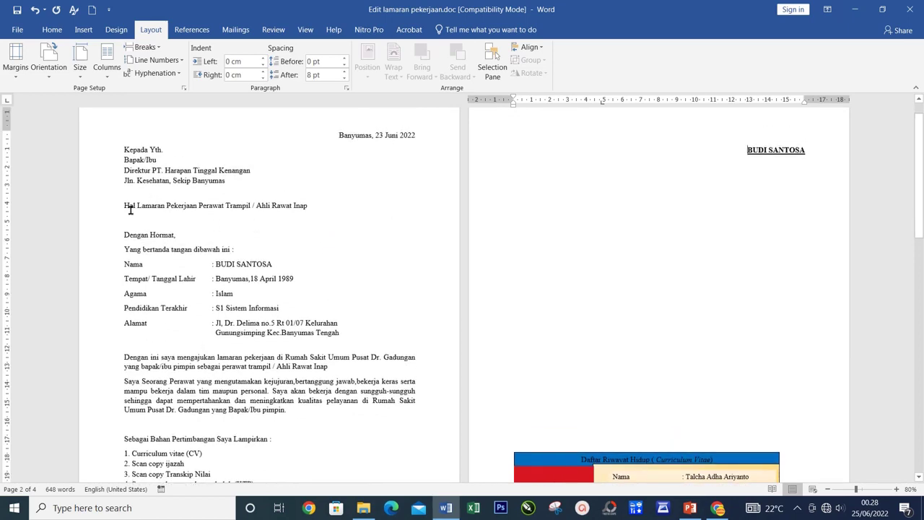
pyautogui.scroll(-1, 206, 248)
pyautogui.scroll(-2, 224, 274)
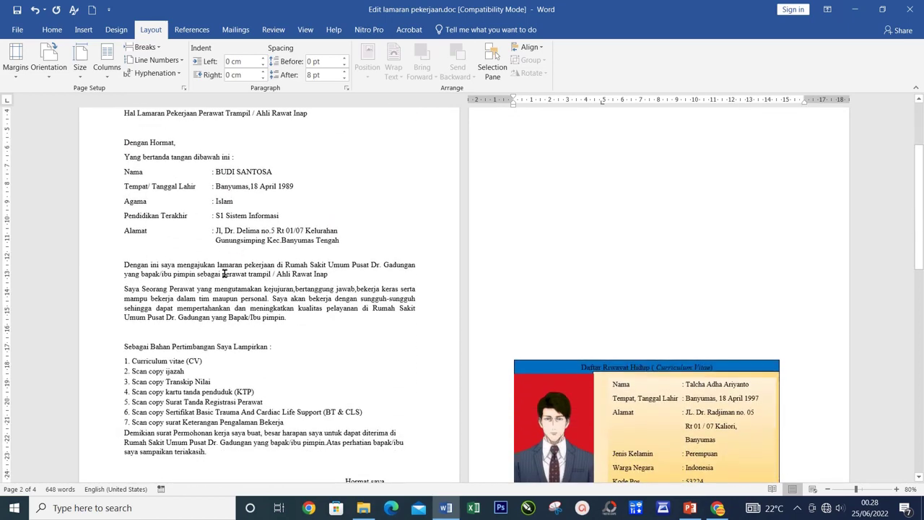
# Zoom in on the letter and trial-select the Yang bertanda and Nama lines.
pyautogui.moveTo(857, 489); pyautogui.dragTo(868, 488)
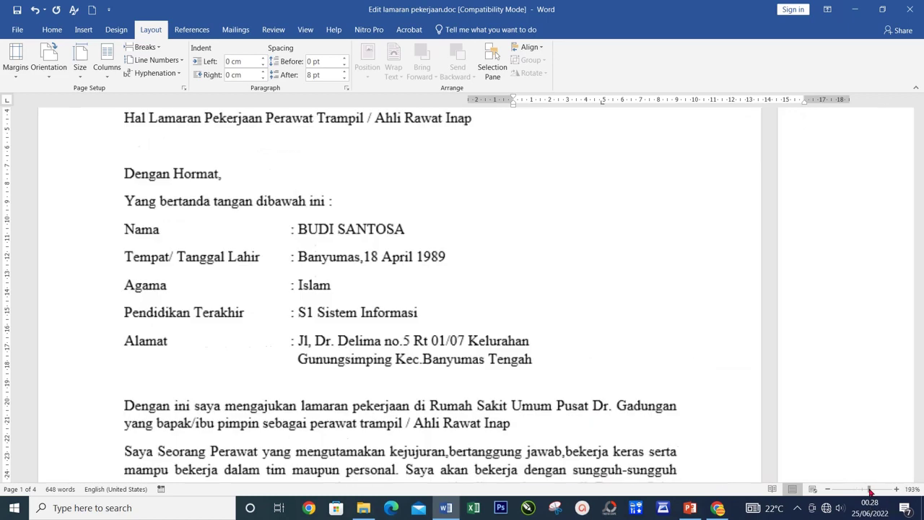
pyautogui.scroll(-1, 402, 344)
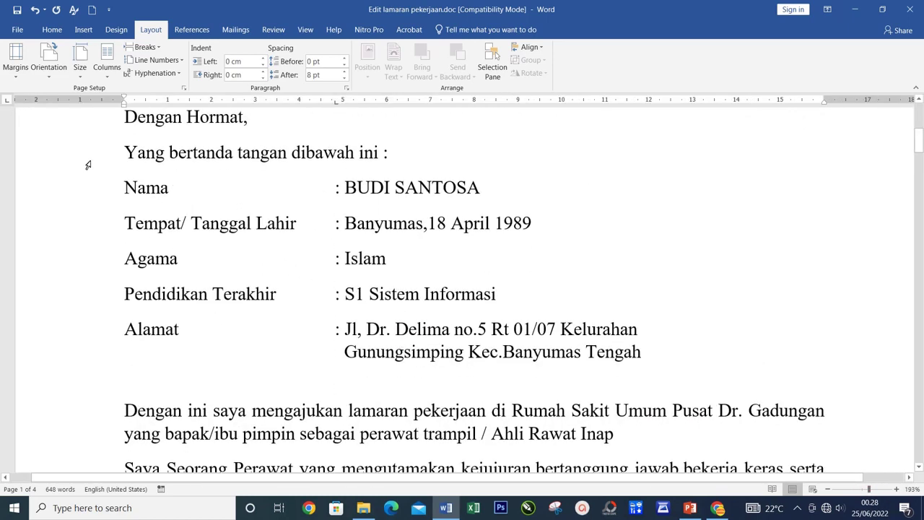
pyautogui.moveTo(87, 165); pyautogui.dragTo(93, 366)
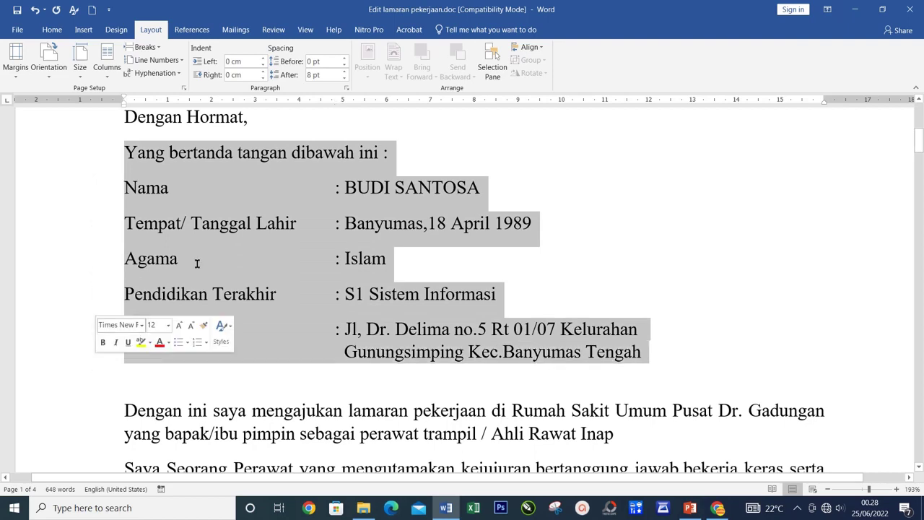
pyautogui.moveTo(80, 159)
pyautogui.mouseDown()
pyautogui.moveTo(82, 187)
pyautogui.moveTo(29, 221)
pyautogui.mouseUp()
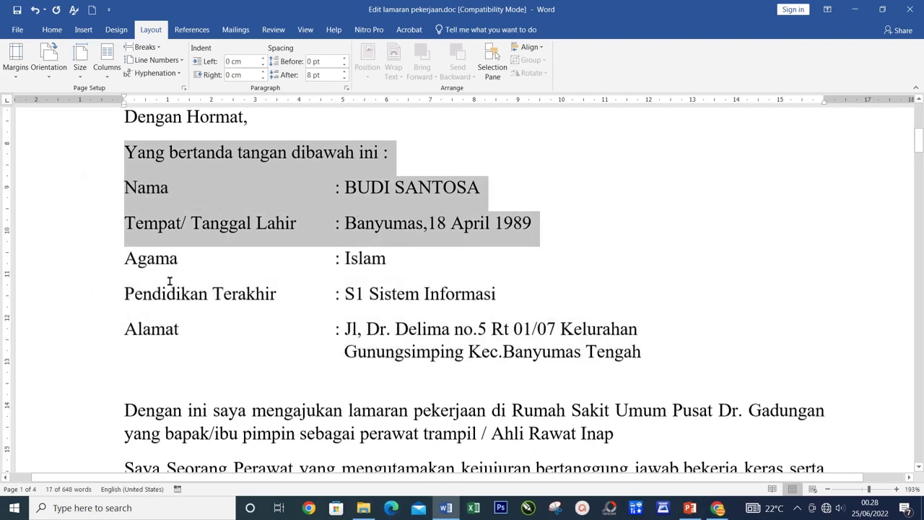
pyautogui.scroll(-3, 181, 249)
pyautogui.click(168, 212)
pyautogui.scroll(1, 172, 283)
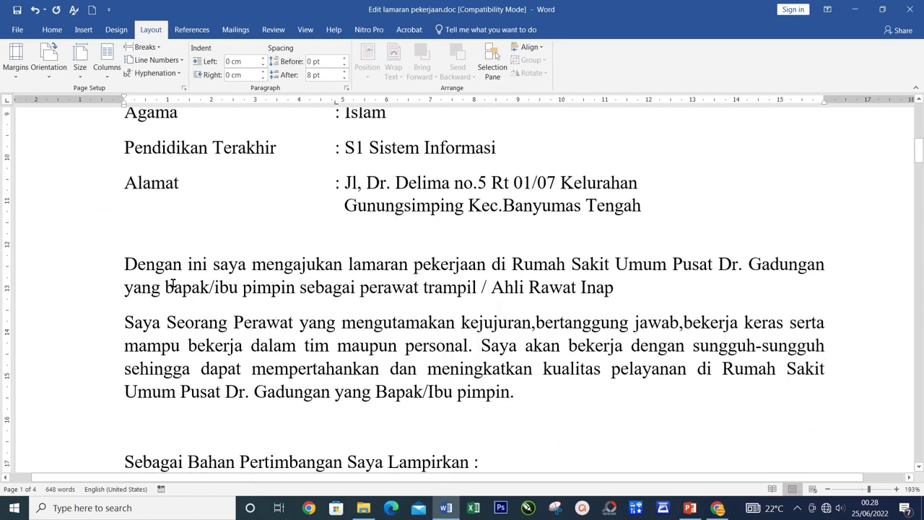
# Select the Saya Seorang Perawat paragraph and set its font colour to Red.
pyautogui.moveTo(74, 326); pyautogui.dragTo(73, 389)
pyautogui.scroll(1, 76, 336)
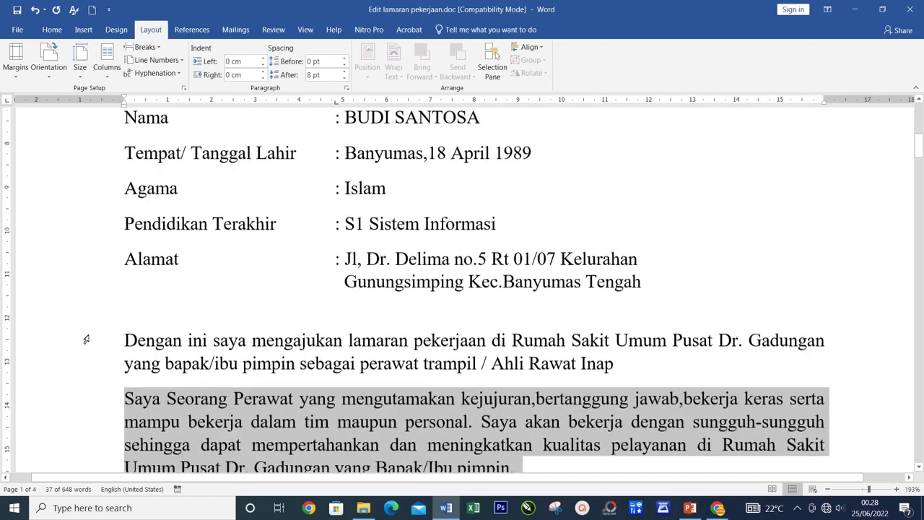
pyautogui.scroll(-1, 195, 411)
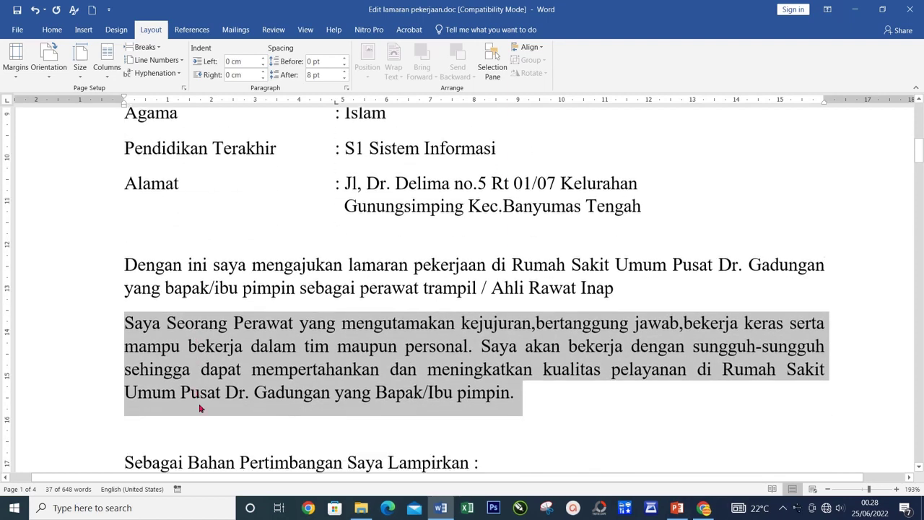
pyautogui.click(186, 354)
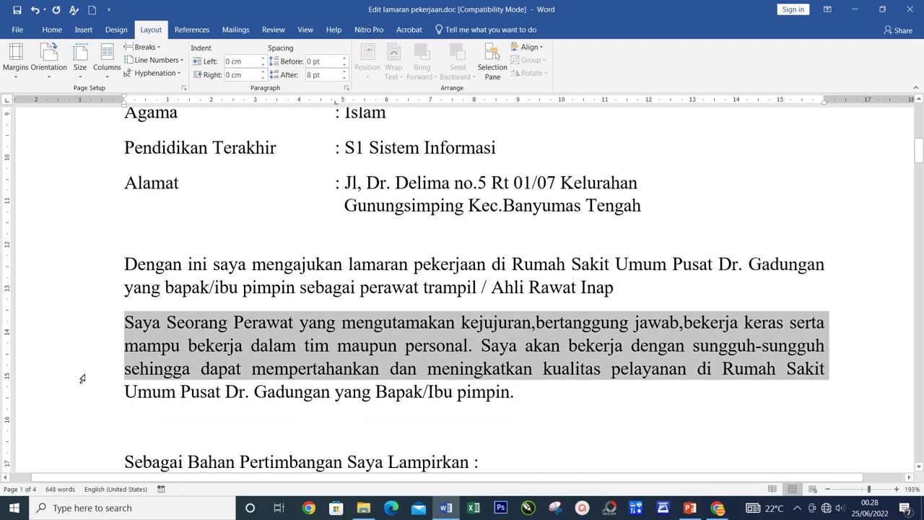
pyautogui.moveTo(82, 337); pyautogui.dragTo(82, 389)
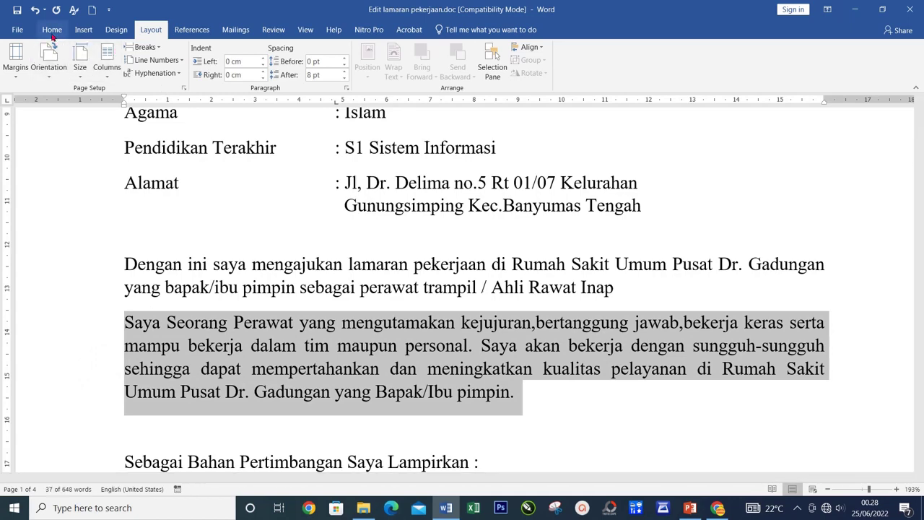
pyautogui.click(52, 30)
pyautogui.click(231, 70)
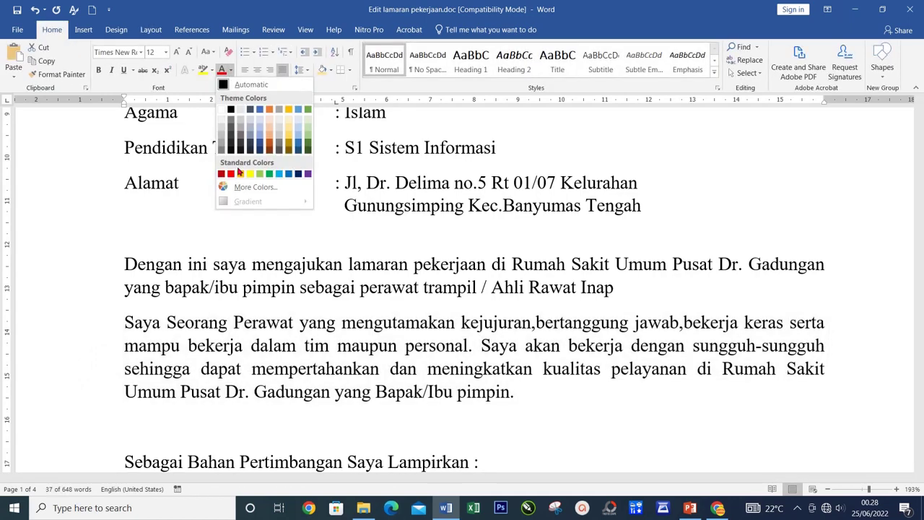
pyautogui.click(230, 173)
pyautogui.click(228, 322)
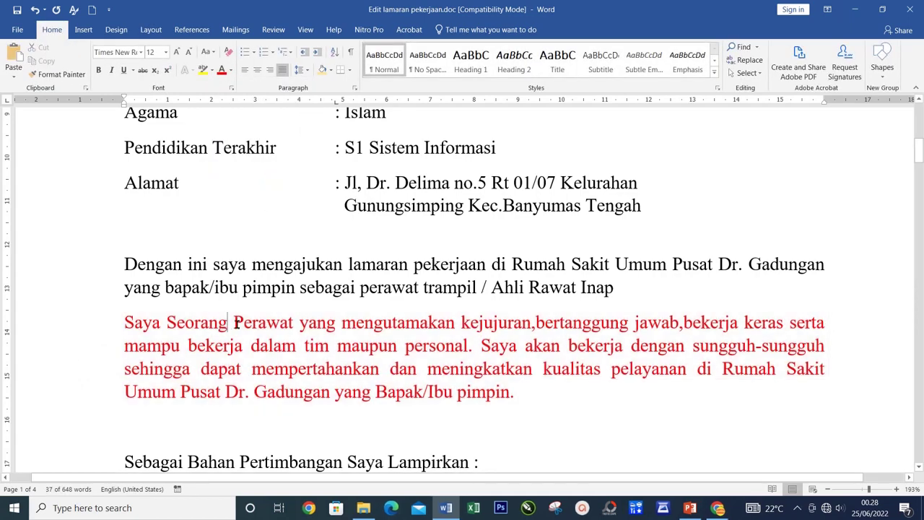
# Zoom out two steps to about 170% after briefly selecting the biodata lines.
pyautogui.scroll(5, 245, 302)
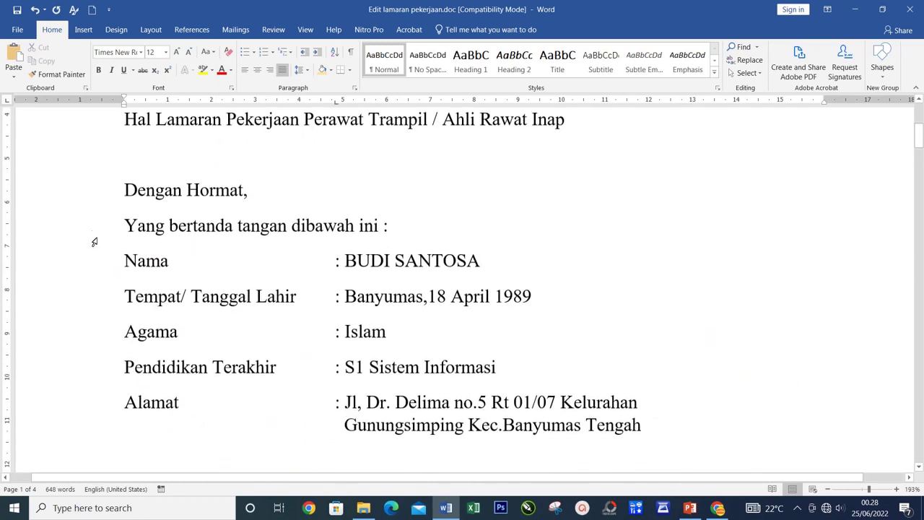
pyautogui.moveTo(62, 228); pyautogui.dragTo(449, 329)
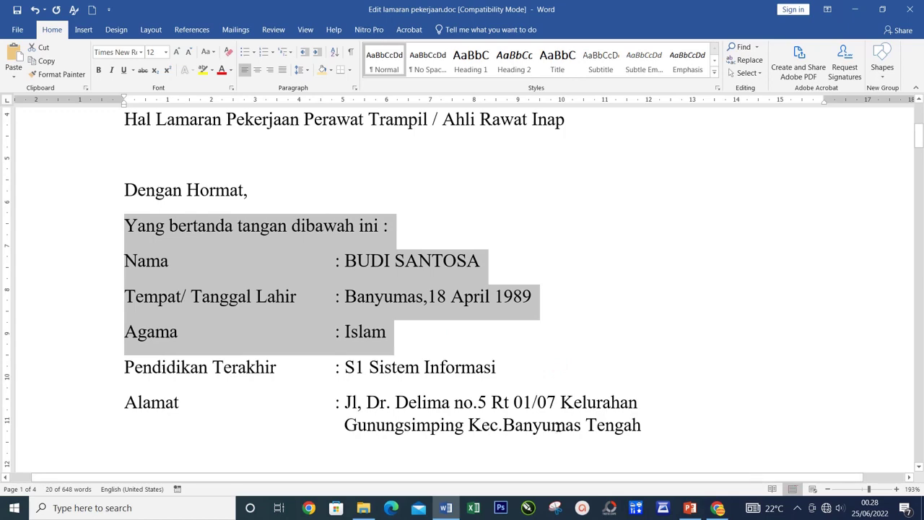
pyautogui.click(826, 490)
pyautogui.click(826, 490)
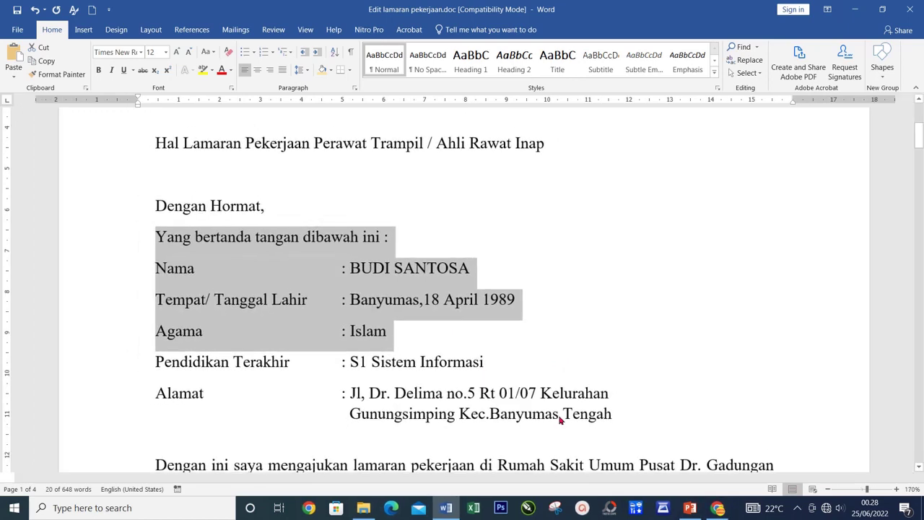
pyautogui.keyDown('ctrl'); pyautogui.scroll(-1, 434, 375); pyautogui.keyUp('ctrl')
pyautogui.scroll(2, 231, 289)
pyautogui.scroll(3, 190, 268)
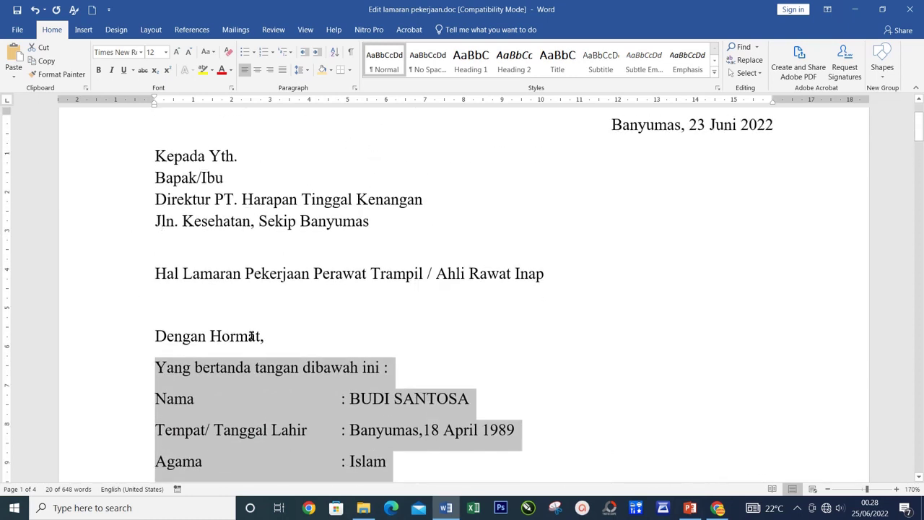
pyautogui.click(256, 368)
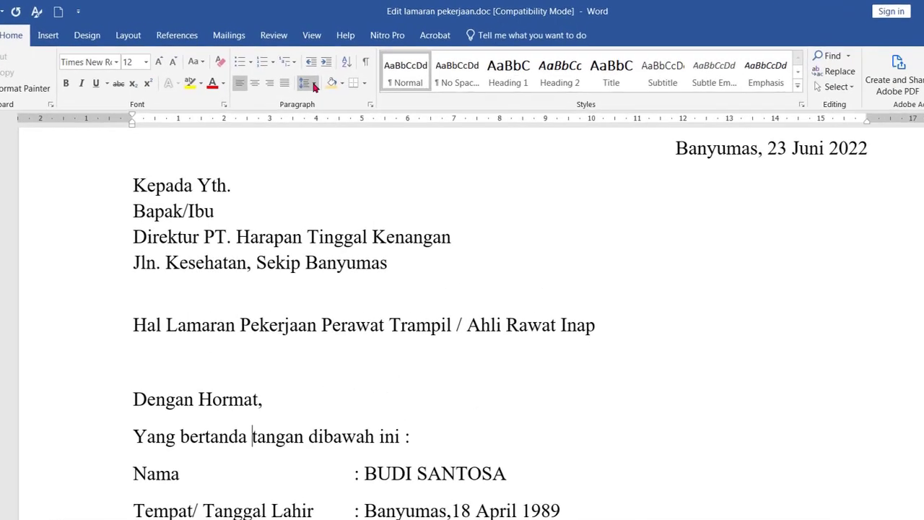
# Check the line spacing menu, then select Dengan Hormat through the Alamat lines.
pyautogui.click(299, 70)
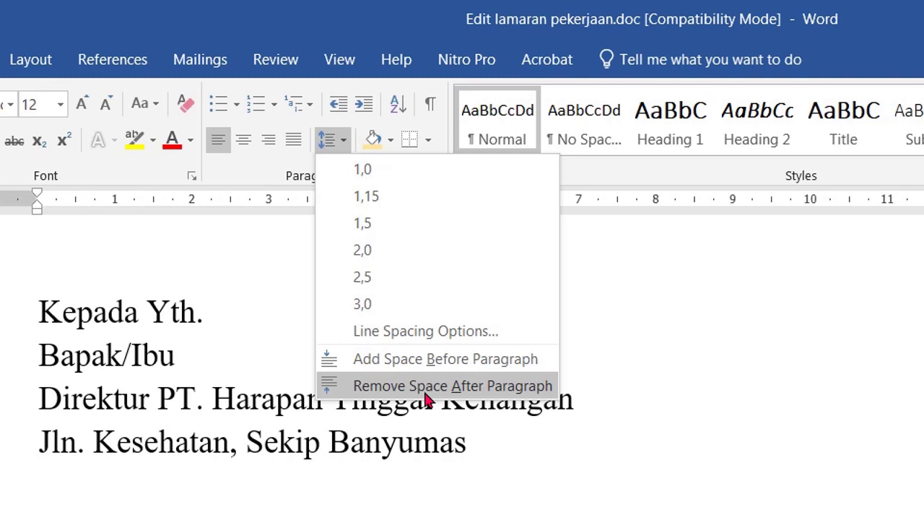
pyautogui.click(375, 433)
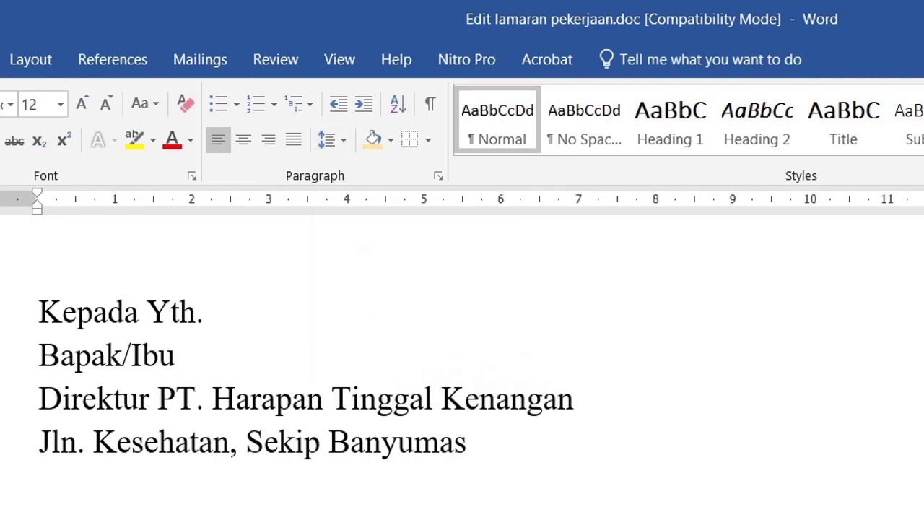
pyautogui.scroll(-3, 462, 361)
pyautogui.scroll(-3, 462, 361)
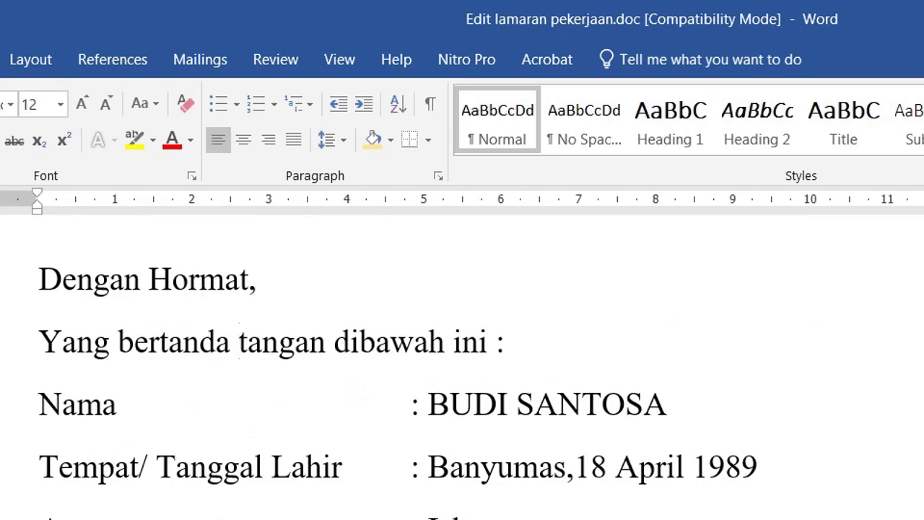
pyautogui.moveTo(22, 279); pyautogui.dragTo(57, 437)
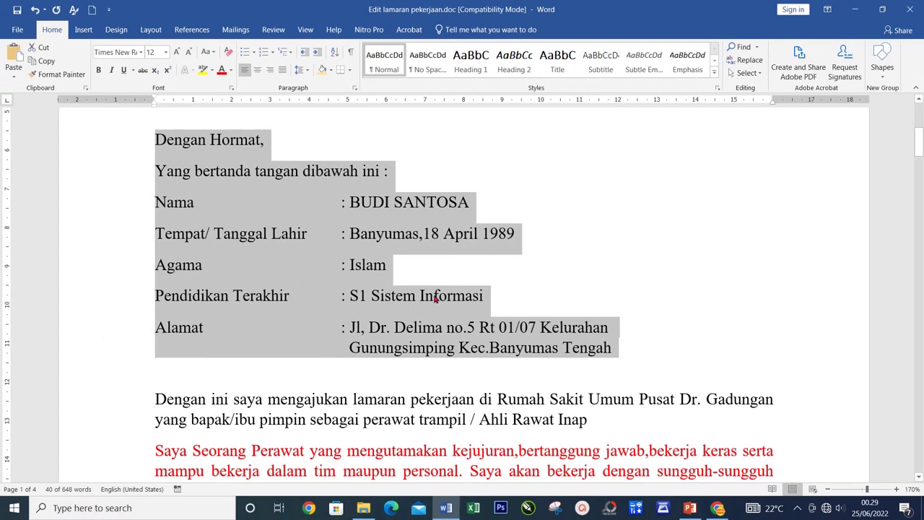
# Paste a picture copy of the block, remove space after the original lines, and overlay the copy.
pyautogui.hotkey('ctrl', 'v')
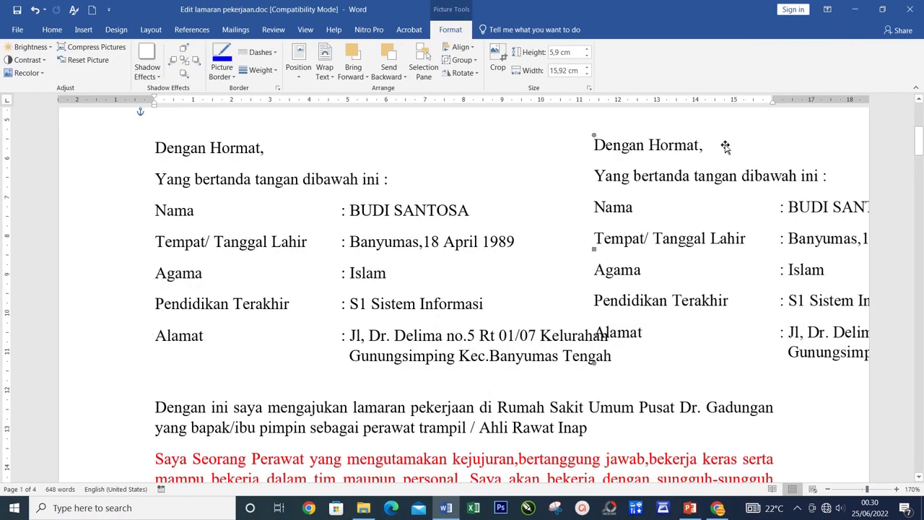
pyautogui.moveTo(672, 149); pyautogui.dragTo(695, 155)
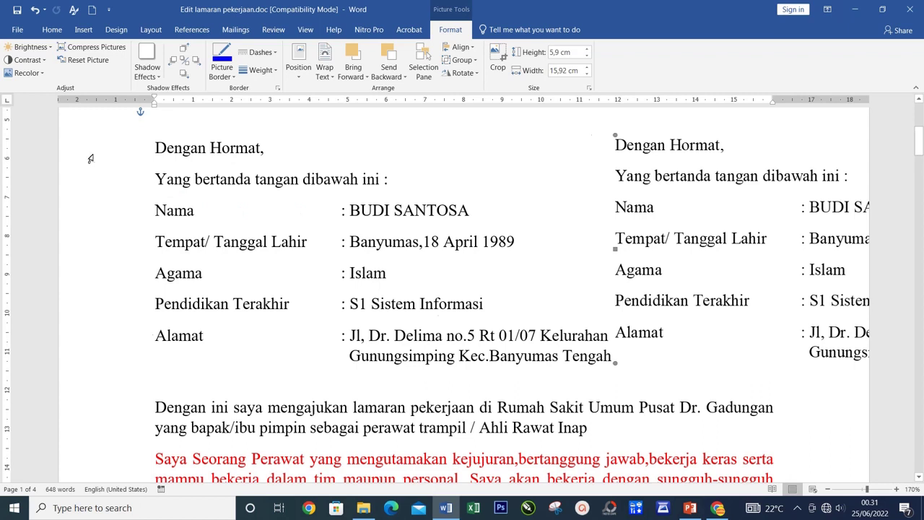
pyautogui.moveTo(90, 158); pyautogui.dragTo(74, 363)
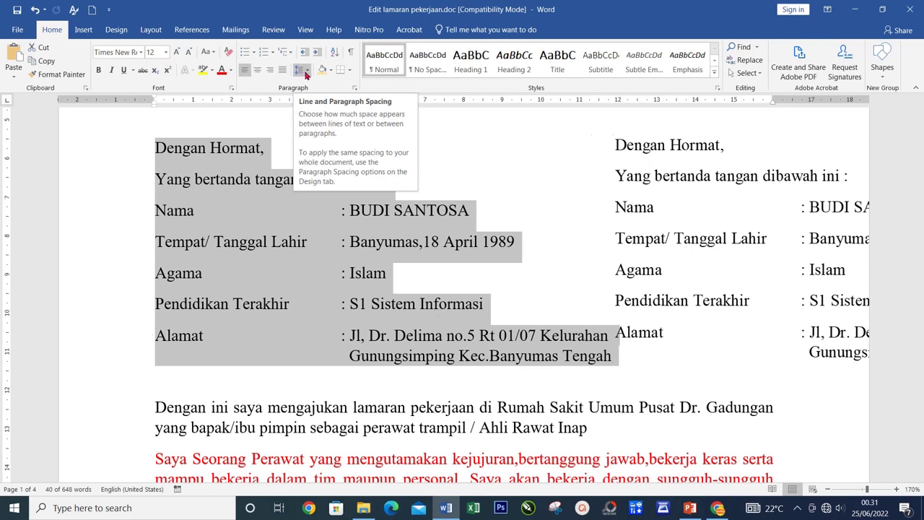
pyautogui.click(309, 74)
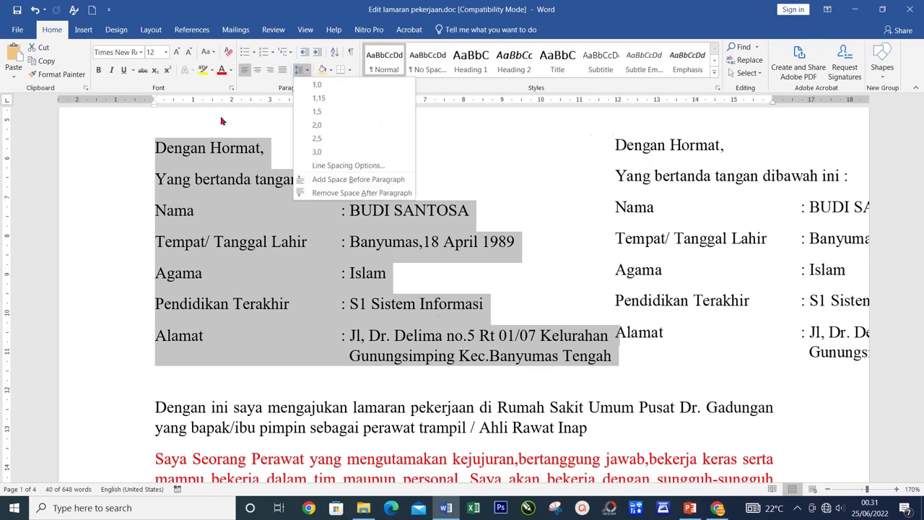
pyautogui.click(350, 193)
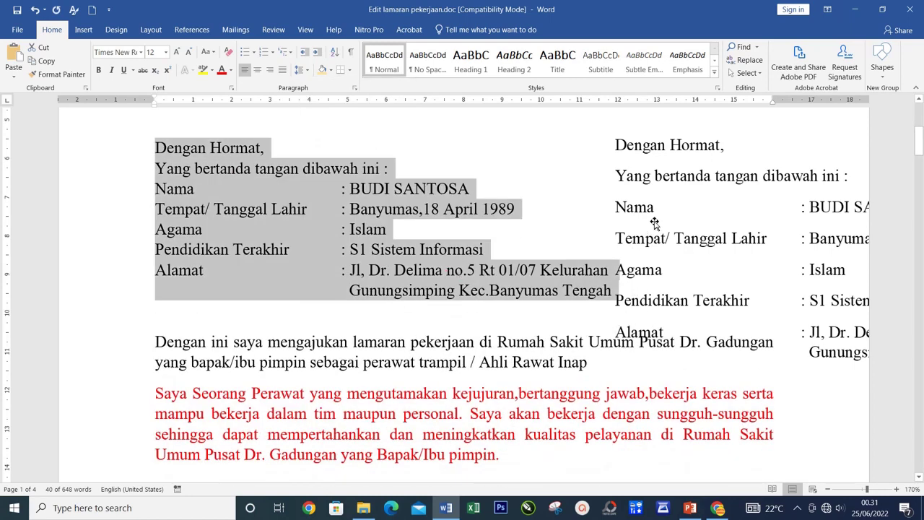
pyautogui.click(671, 167)
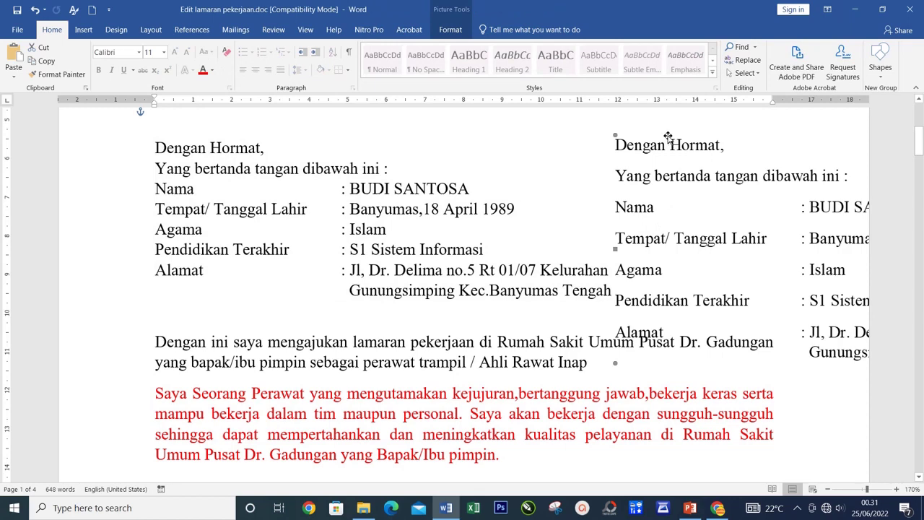
pyautogui.moveTo(668, 137)
pyautogui.mouseDown()
pyautogui.moveTo(282, 136)
pyautogui.moveTo(319, 136)
pyautogui.mouseUp()
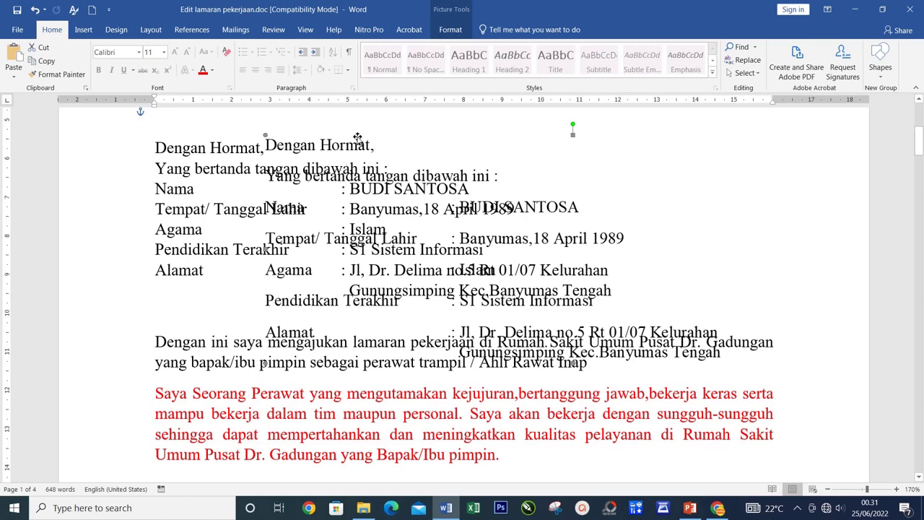
# Delete the picture copy of the applicant details.
pyautogui.press('Delete')
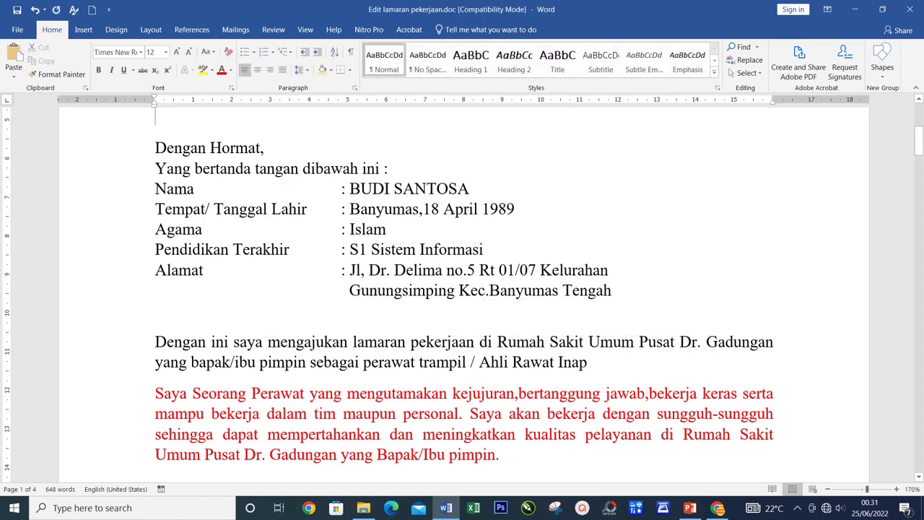
pyautogui.scroll(-4, 338, 170)
pyautogui.scroll(-2, 363, 202)
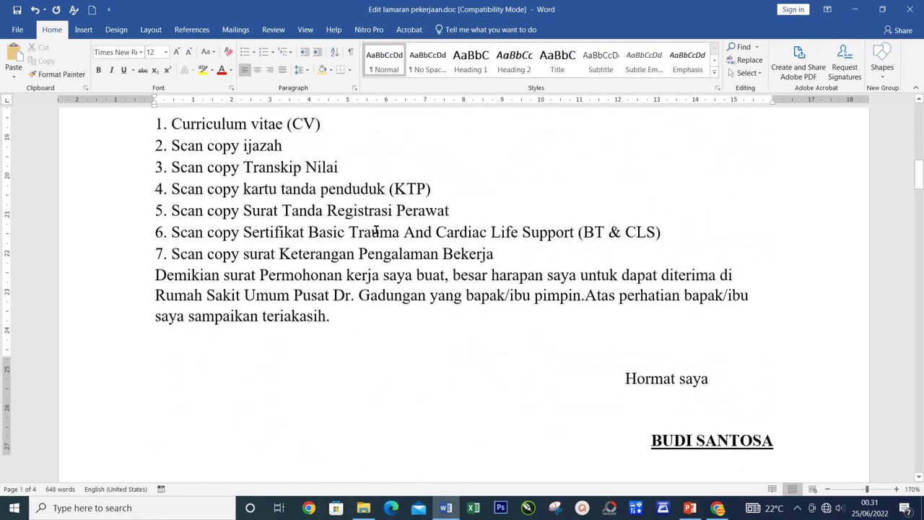
pyautogui.scroll(-2, 439, 200)
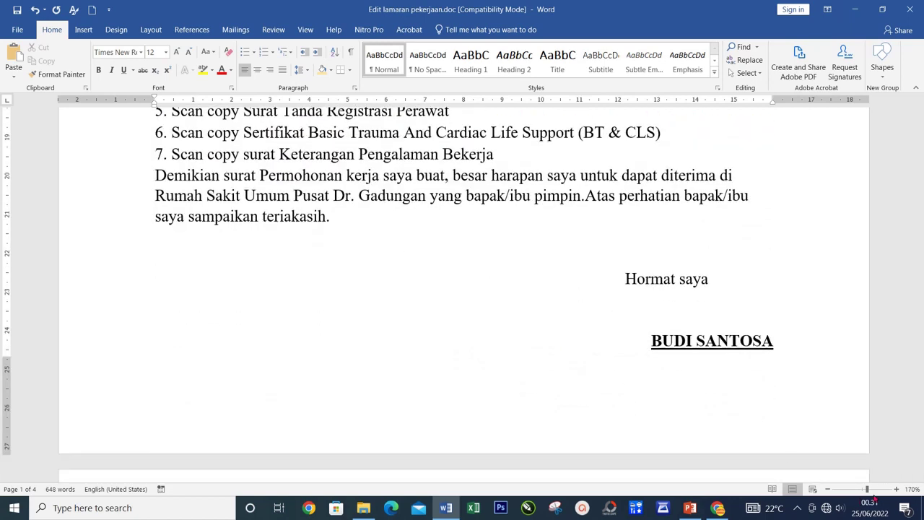
# Zoom out to 80% and open Page Setup from the Layout tab.
pyautogui.click(829, 491)
pyautogui.click(829, 491)
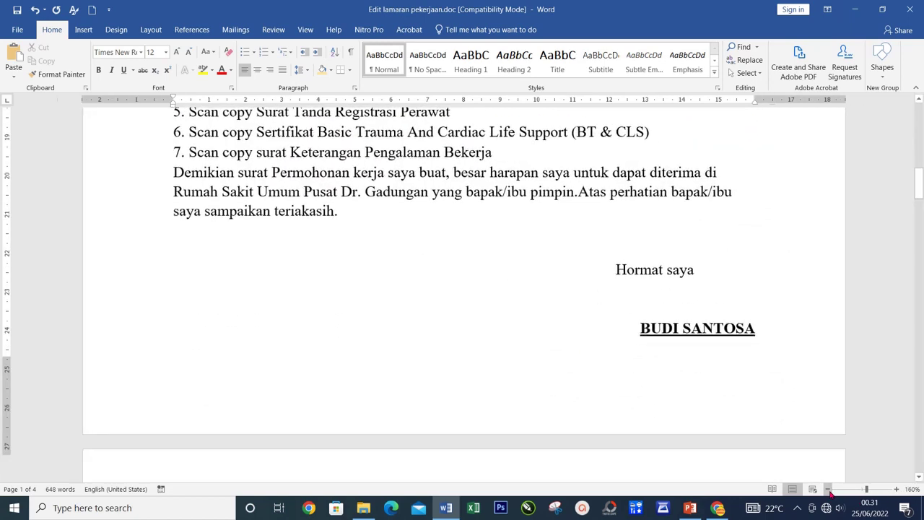
pyautogui.click(829, 491)
pyautogui.click(829, 491)
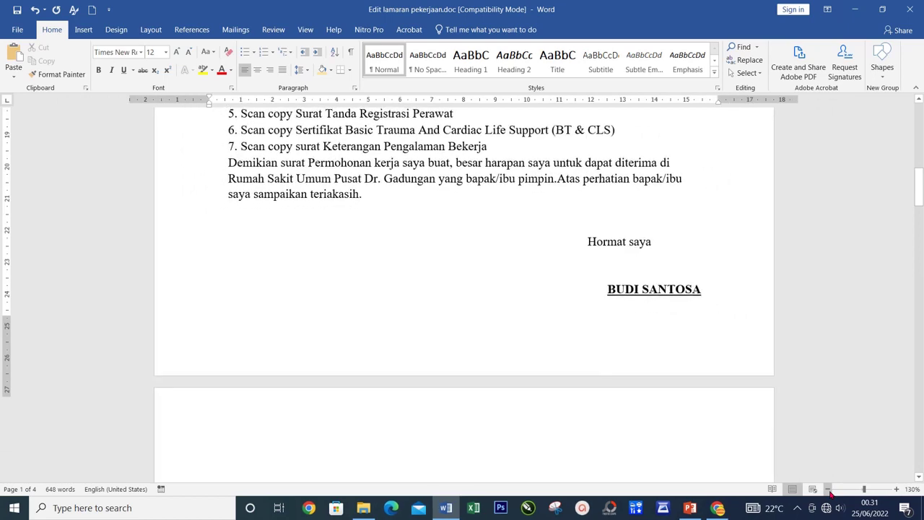
pyautogui.click(828, 491)
pyautogui.click(829, 491)
pyautogui.click(829, 490)
pyautogui.click(828, 490)
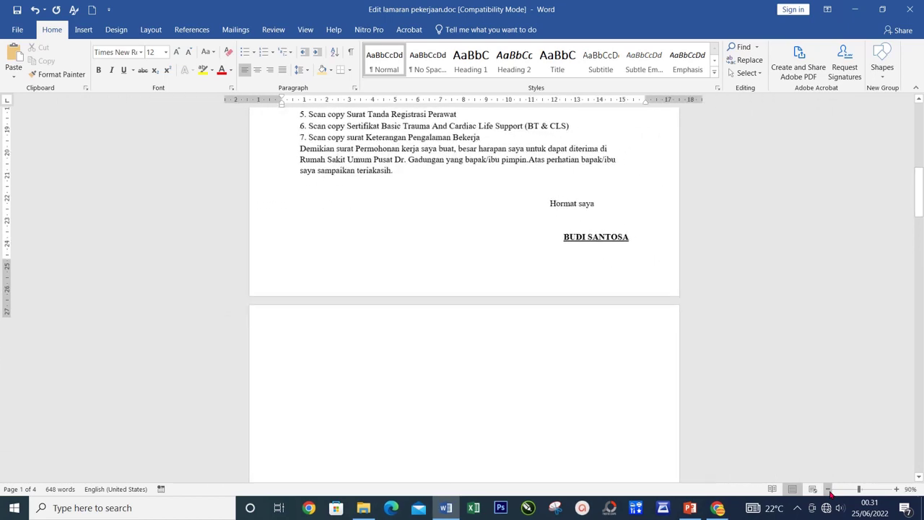
pyautogui.click(829, 490)
pyautogui.scroll(2, 368, 284)
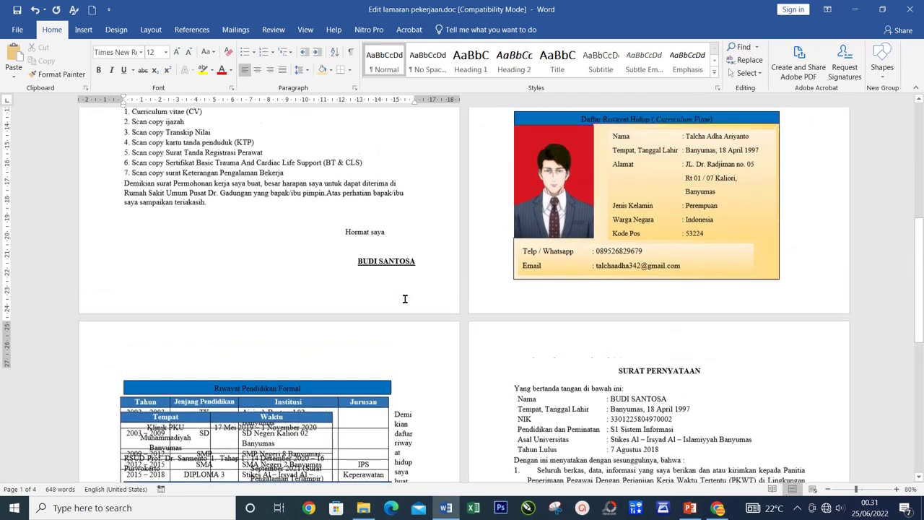
pyautogui.scroll(2, 368, 283)
pyautogui.scroll(1, 330, 284)
pyautogui.scroll(1, 330, 284)
pyautogui.scroll(1, 330, 284)
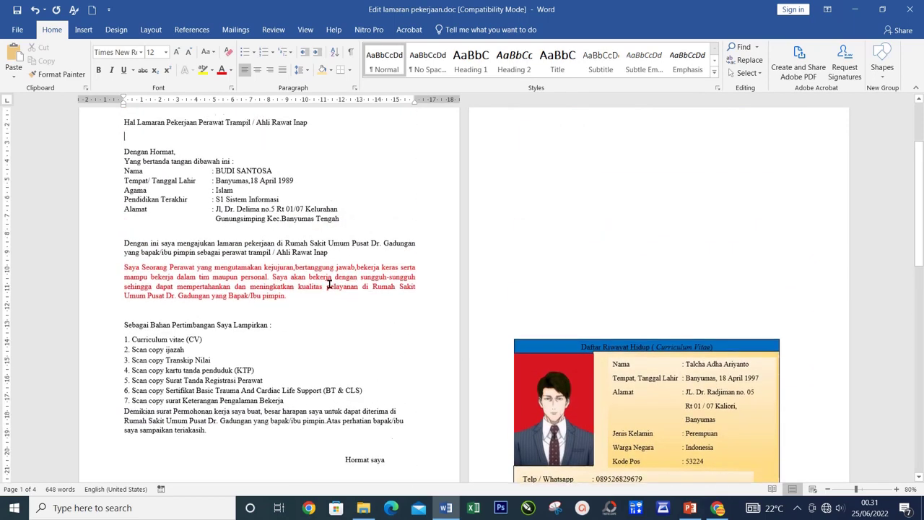
pyautogui.scroll(3, 328, 282)
pyautogui.scroll(2, 329, 282)
pyautogui.scroll(-3, 331, 276)
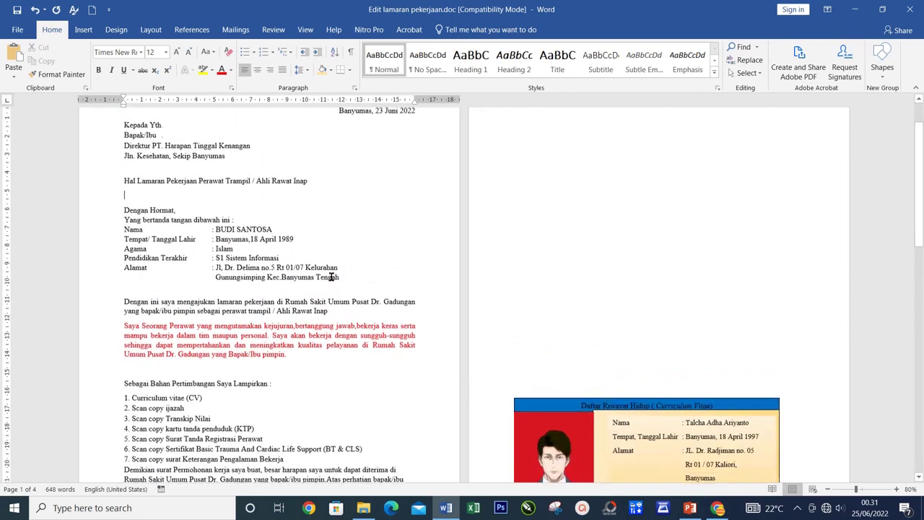
pyautogui.scroll(-2, 329, 281)
pyautogui.scroll(-1, 361, 325)
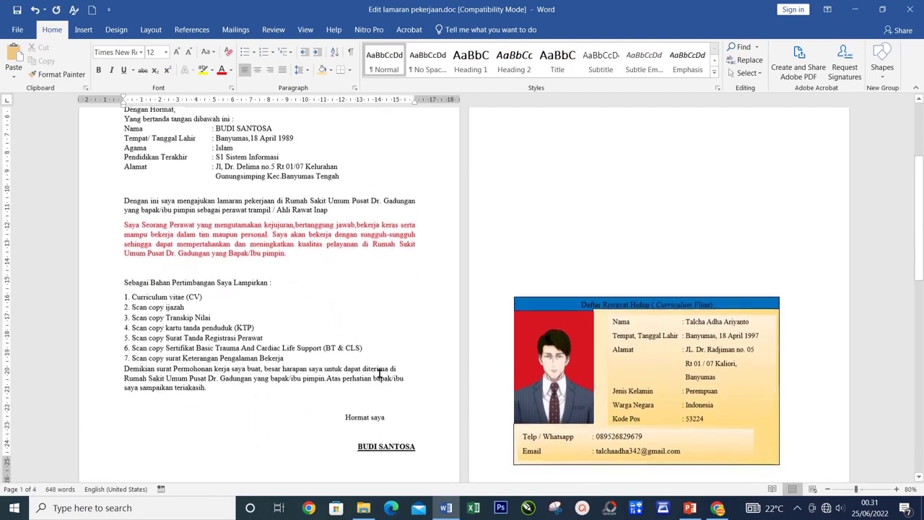
pyautogui.scroll(-1, 376, 386)
pyautogui.scroll(-1, 379, 371)
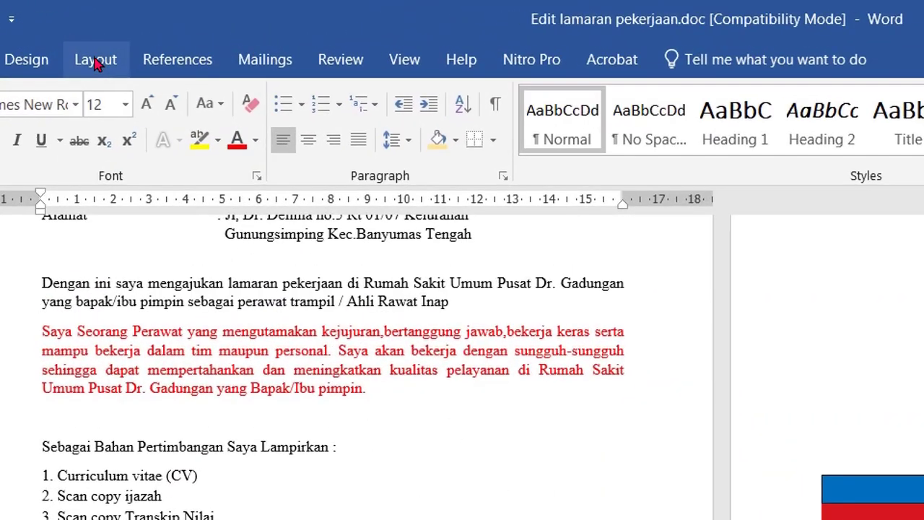
pyautogui.click(150, 30)
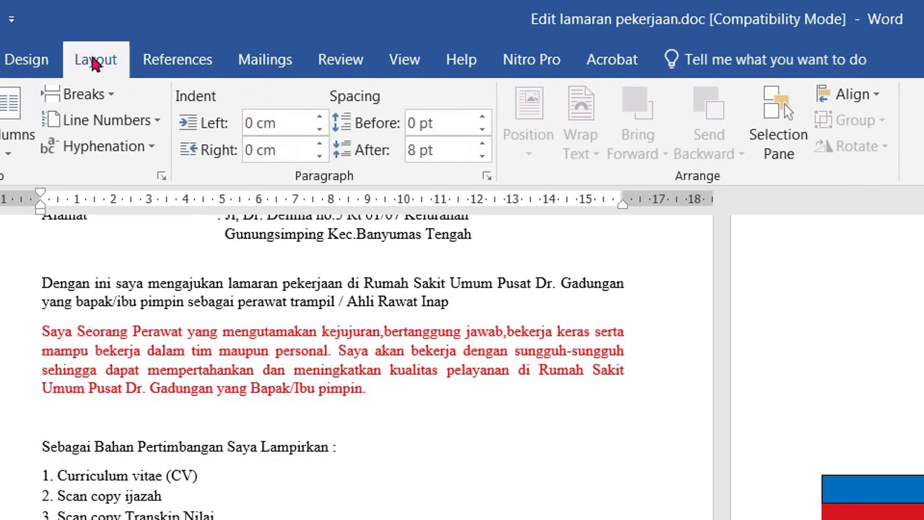
pyautogui.click(161, 176)
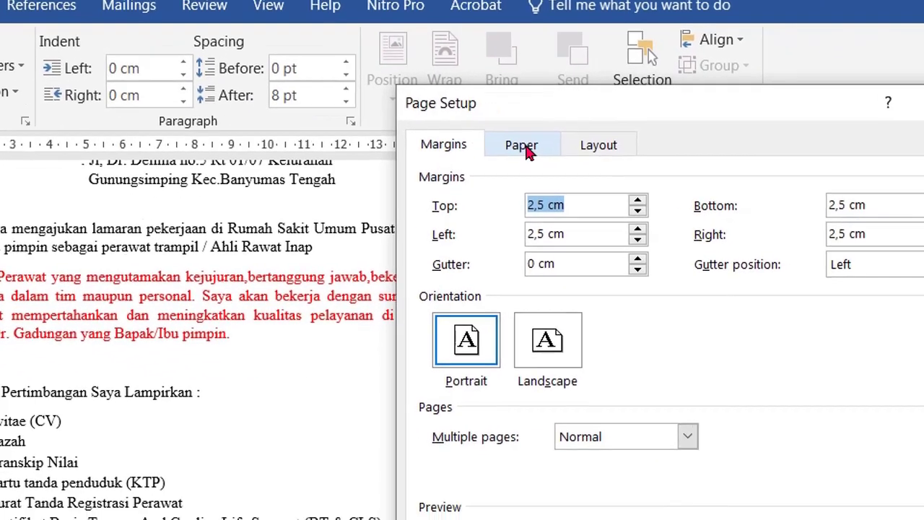
# Set a custom paper size of 21,5 cm wide by 33 cm high and apply it.
pyautogui.click(657, 199)
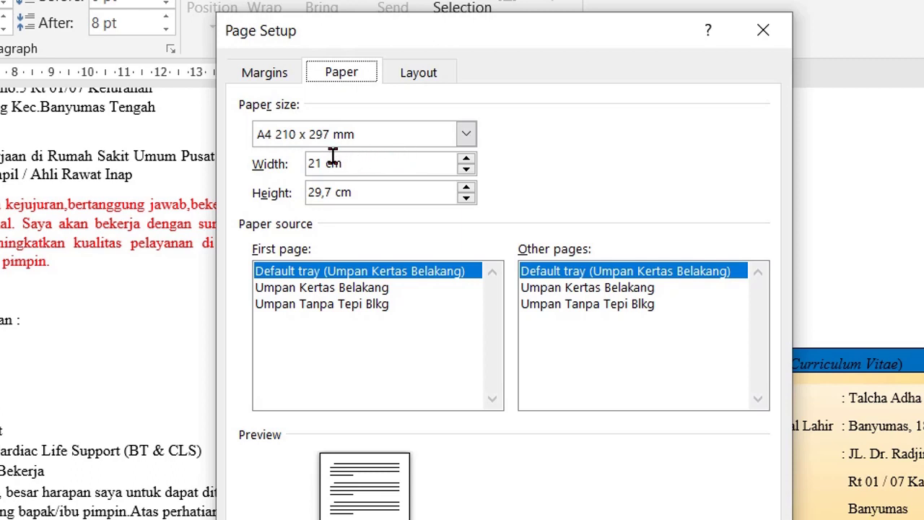
pyautogui.click(330, 194)
pyautogui.moveTo(329, 193); pyautogui.dragTo(285, 199)
pyautogui.write('33')
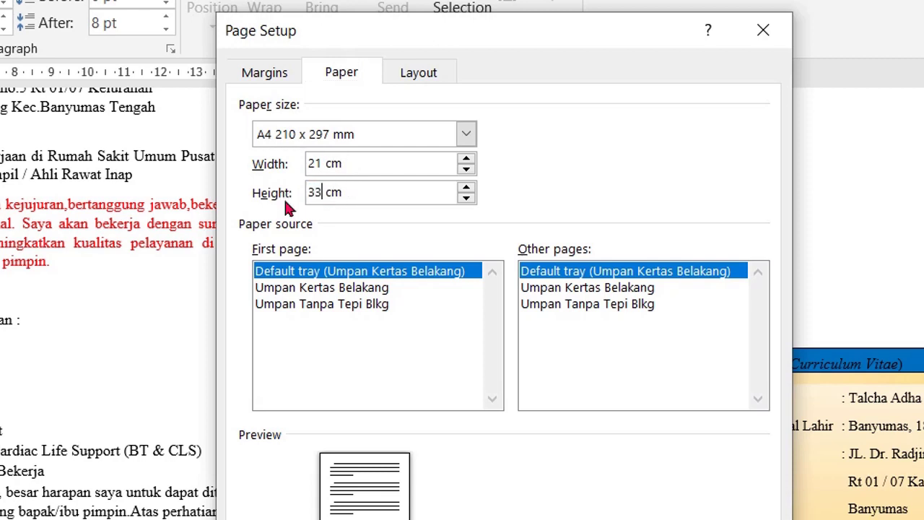
pyautogui.click(322, 163)
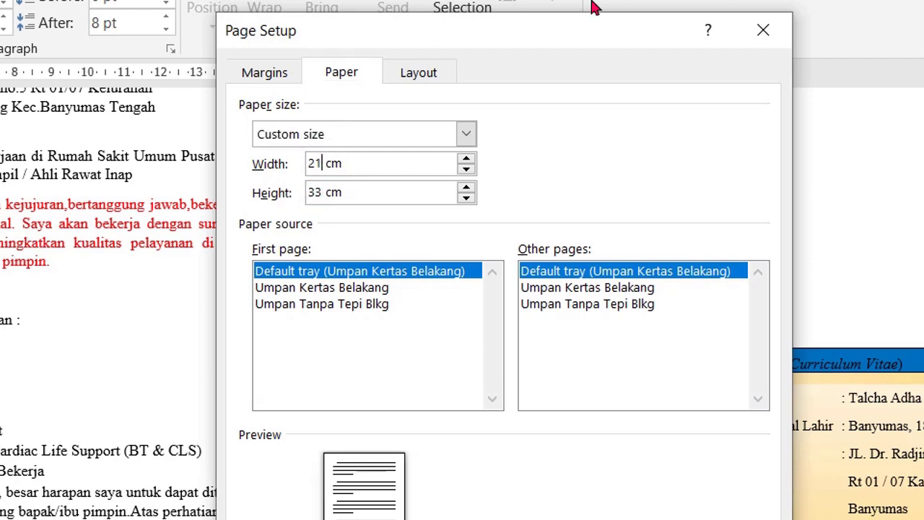
pyautogui.write(',')
pyautogui.write('5')
pyautogui.moveTo(555, 34); pyautogui.dragTo(905, 1)
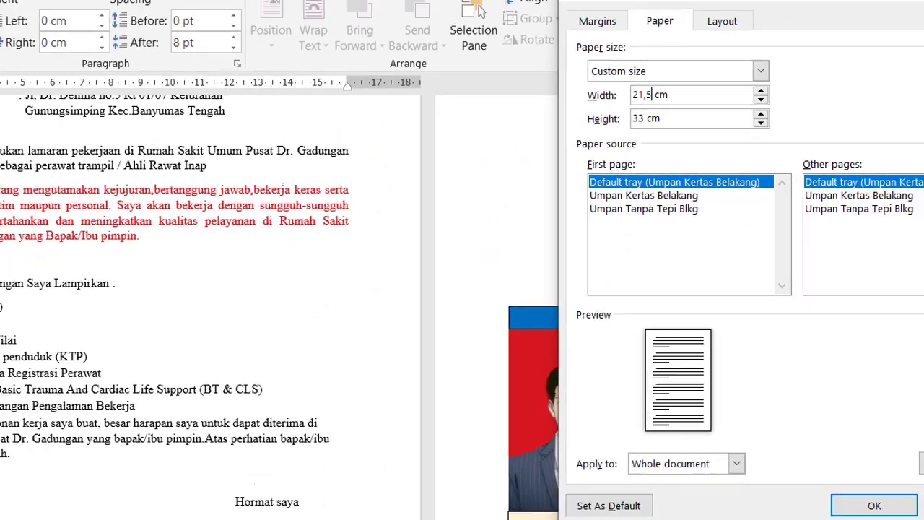
pyautogui.press('Return')
# Select the whole letter and apply Remove Space After Paragraph.
pyautogui.scroll(1, 345, 294)
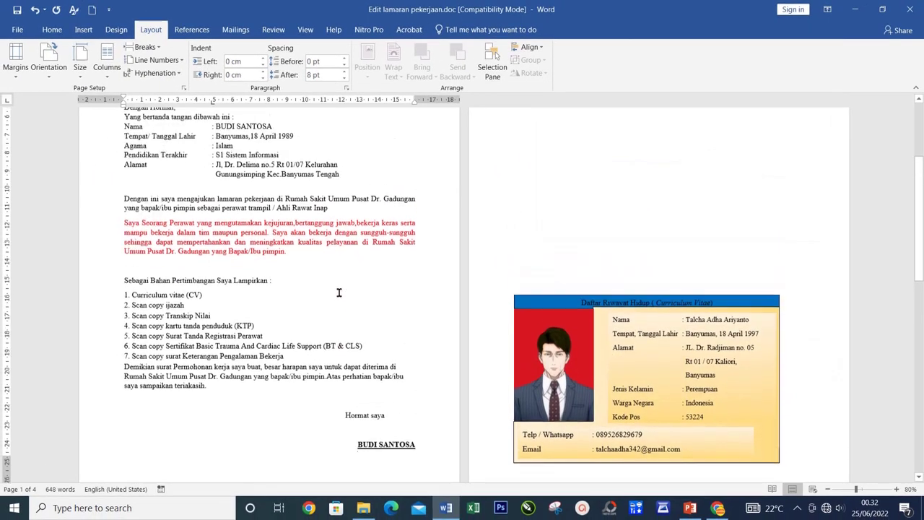
pyautogui.scroll(1, 192, 178)
pyautogui.scroll(1, 145, 238)
pyautogui.scroll(3, 126, 212)
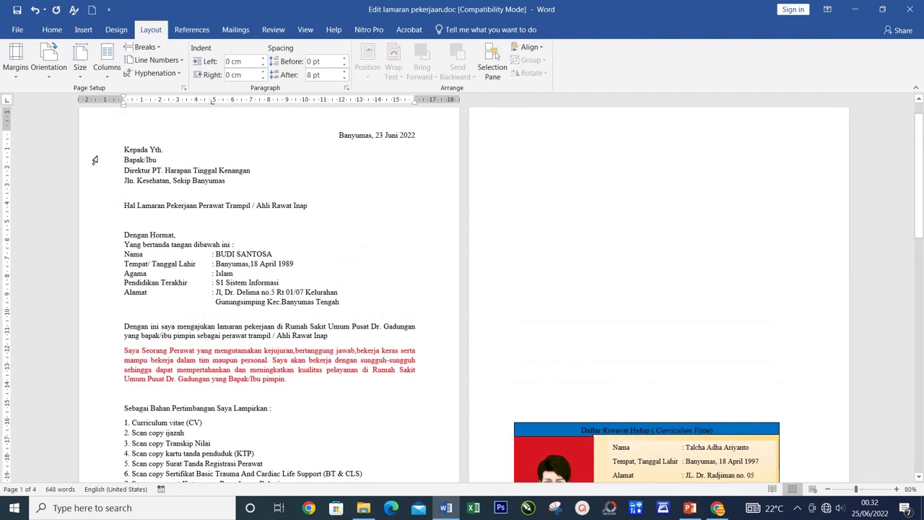
pyautogui.moveTo(95, 141); pyautogui.dragTo(266, 496)
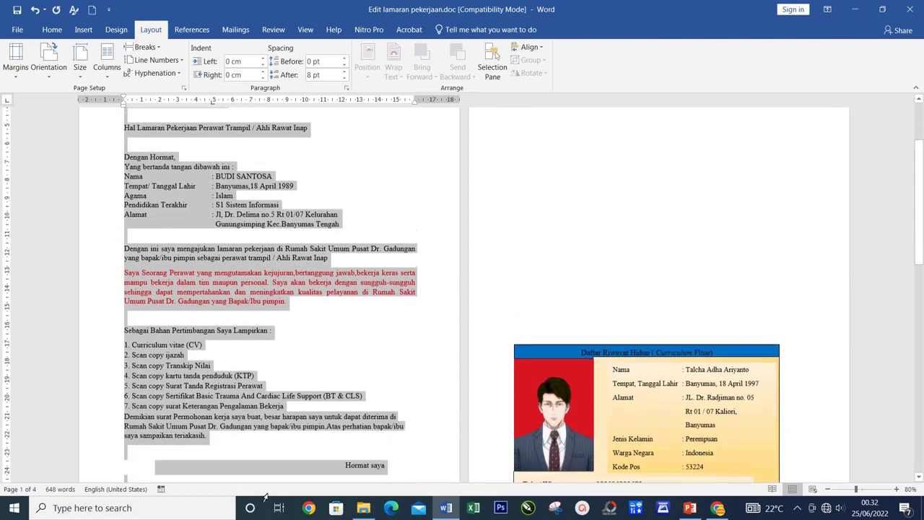
pyautogui.moveTo(266, 497); pyautogui.dragTo(431, 459)
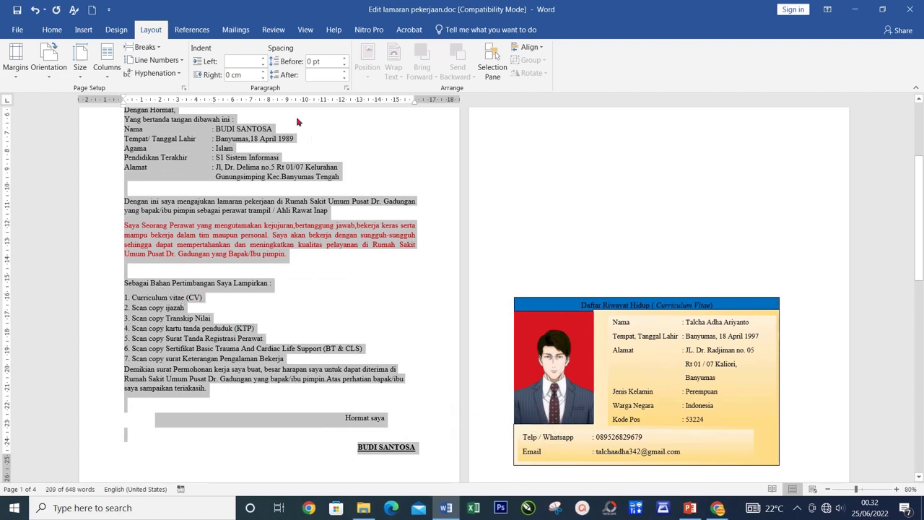
pyautogui.click(52, 29)
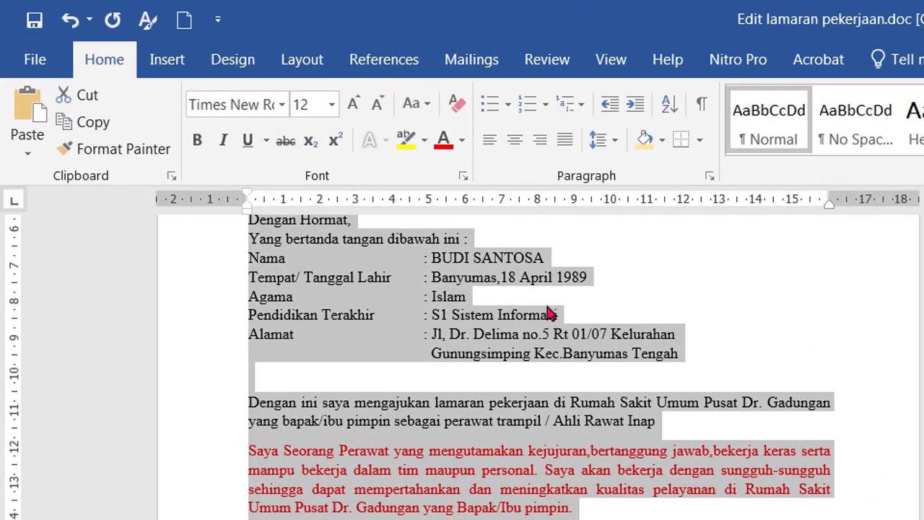
pyautogui.click(618, 142)
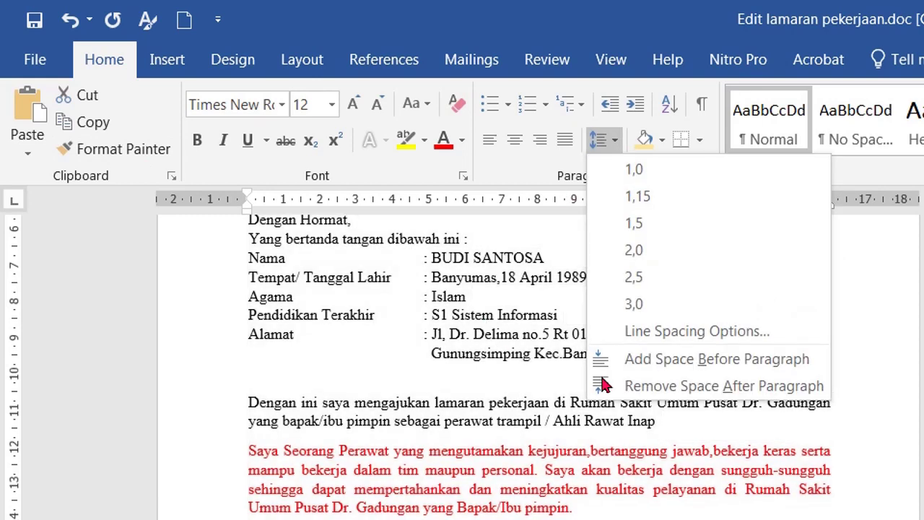
pyautogui.click(659, 387)
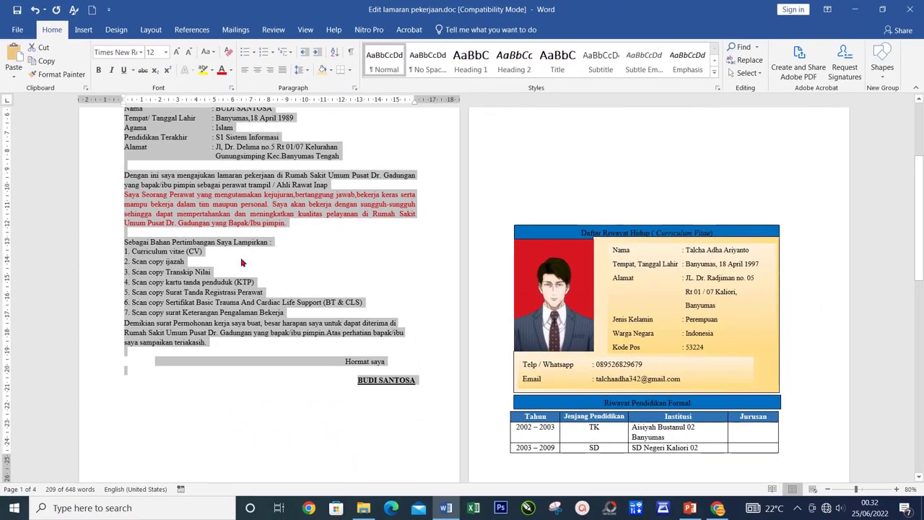
pyautogui.click(242, 263)
pyautogui.scroll(4, 297, 320)
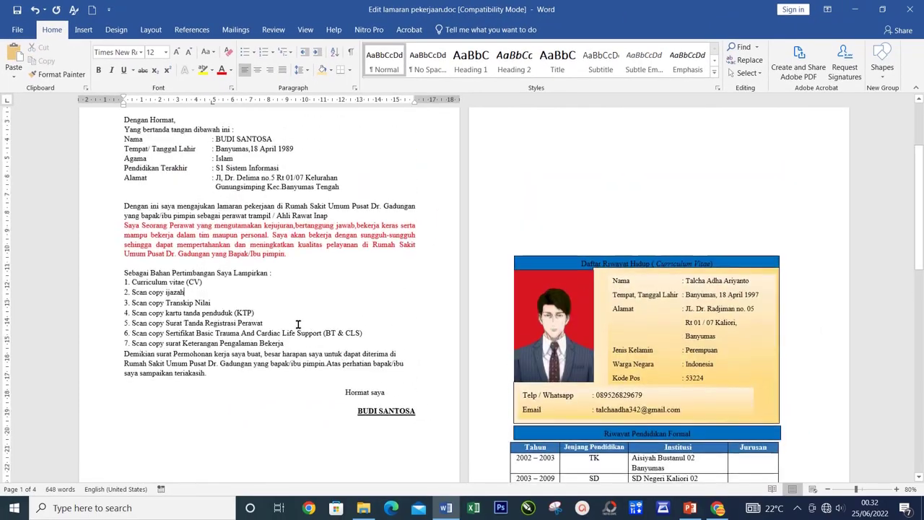
pyautogui.scroll(1, 297, 320)
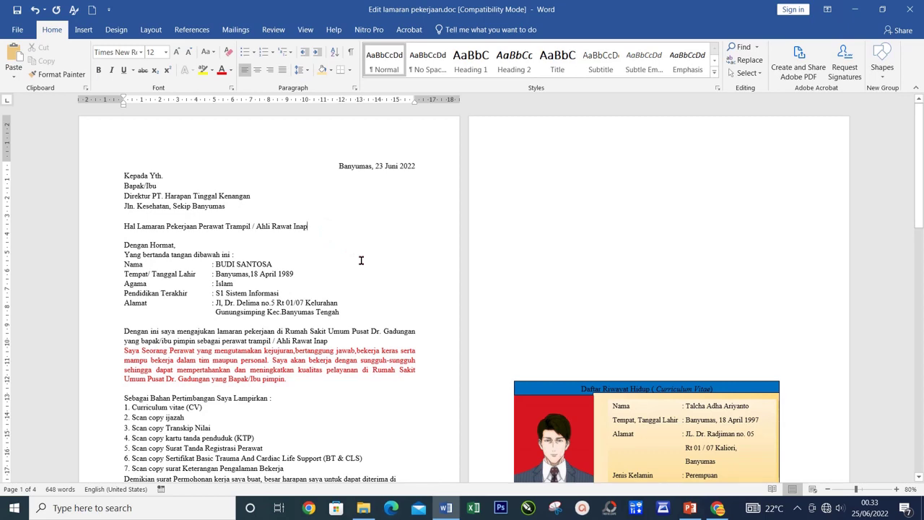
# Remove the empty line above Hormat saya and left-align the closing and signer's name.
pyautogui.scroll(-7, 245, 315)
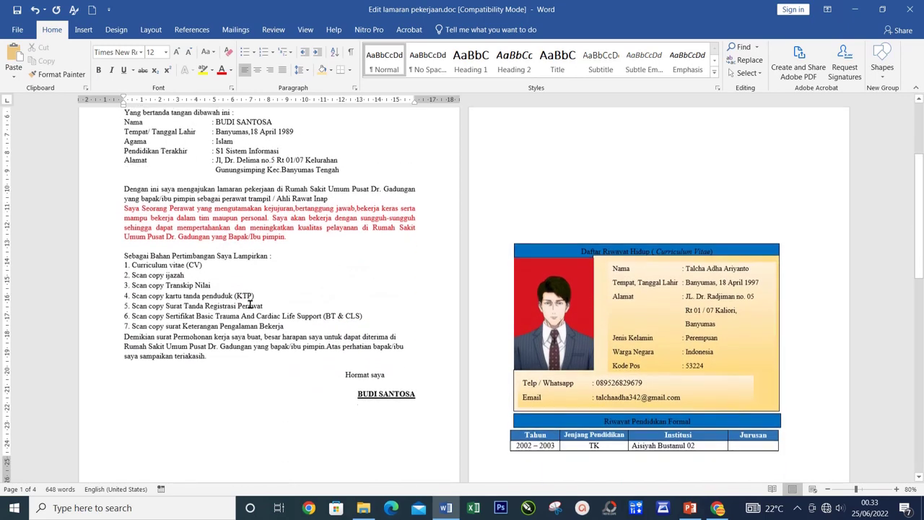
pyautogui.click(94, 318)
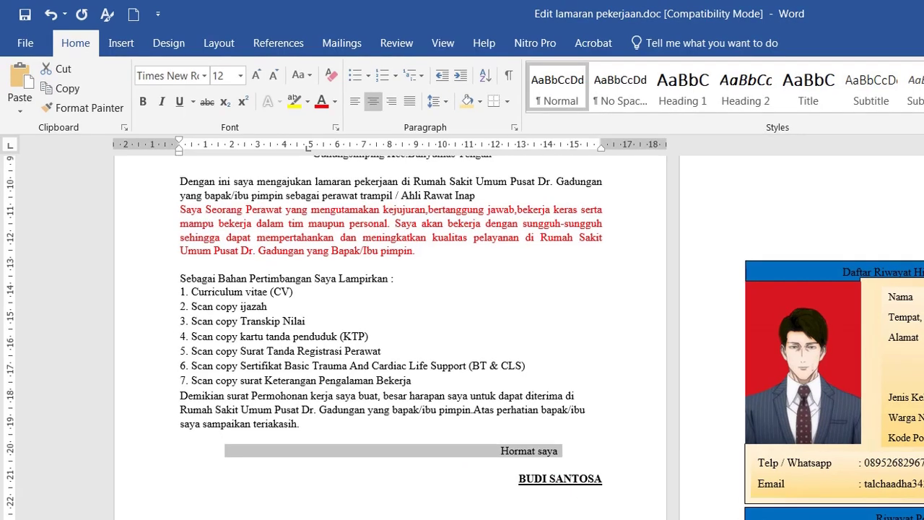
pyautogui.click(480, 453)
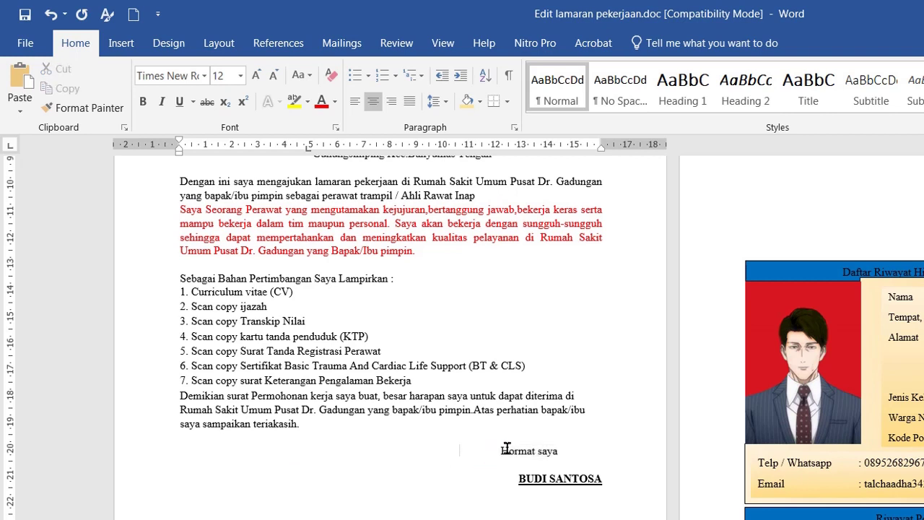
pyautogui.click(572, 479)
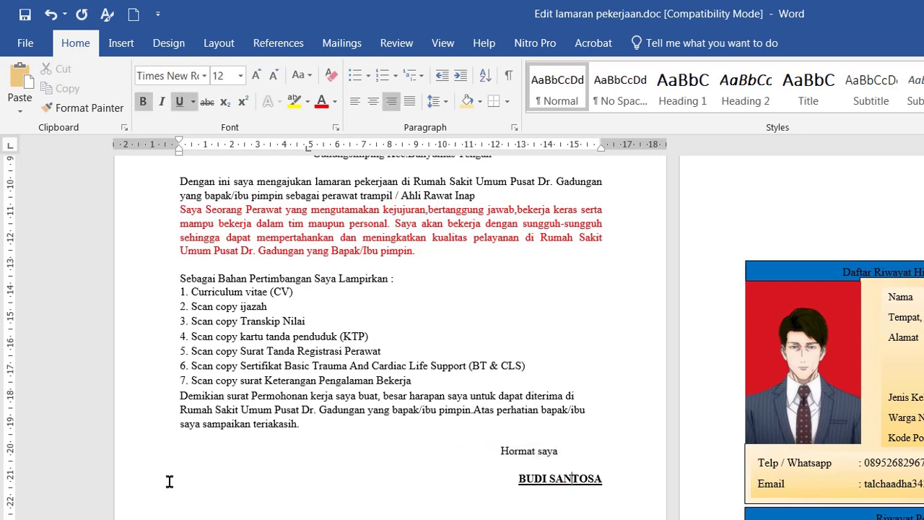
pyautogui.moveTo(137, 459); pyautogui.dragTo(137, 487)
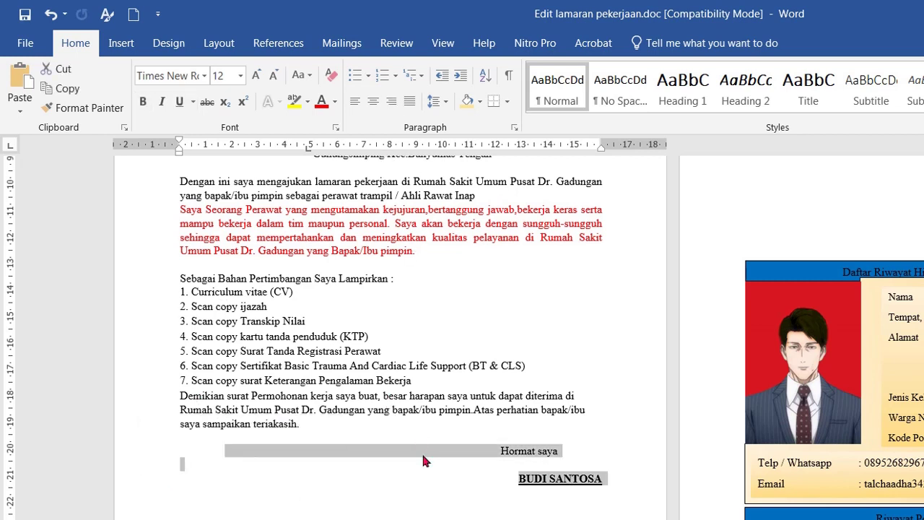
pyautogui.click(242, 453)
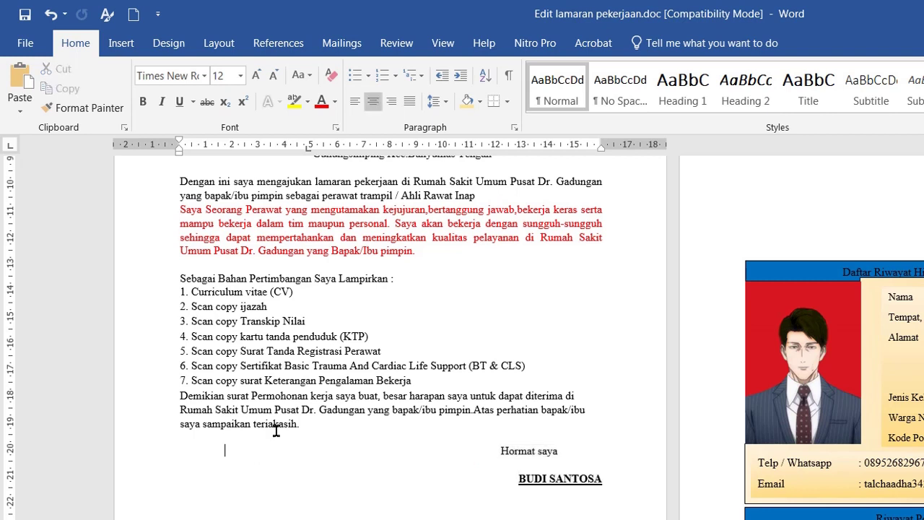
pyautogui.press('BackSpace')
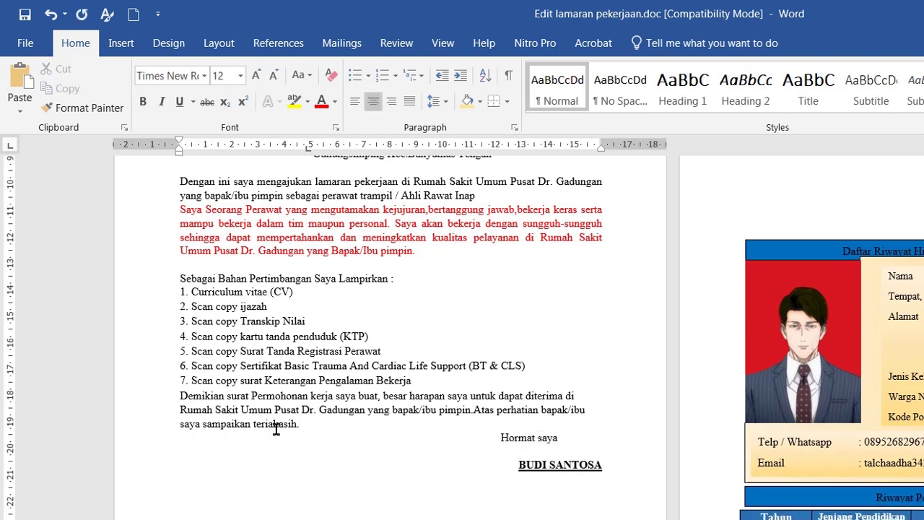
pyautogui.hotkey('ctrl', 'l')
pyautogui.press('Delete')
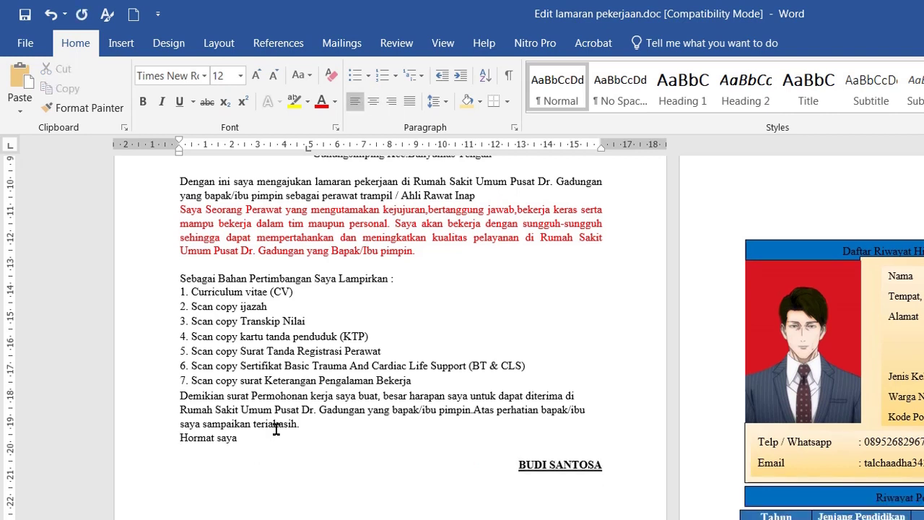
pyautogui.hotkey('ctrl', 'l')
# Add three blank lines and indent the signature block to about 10.5 cm.
pyautogui.press('Return')
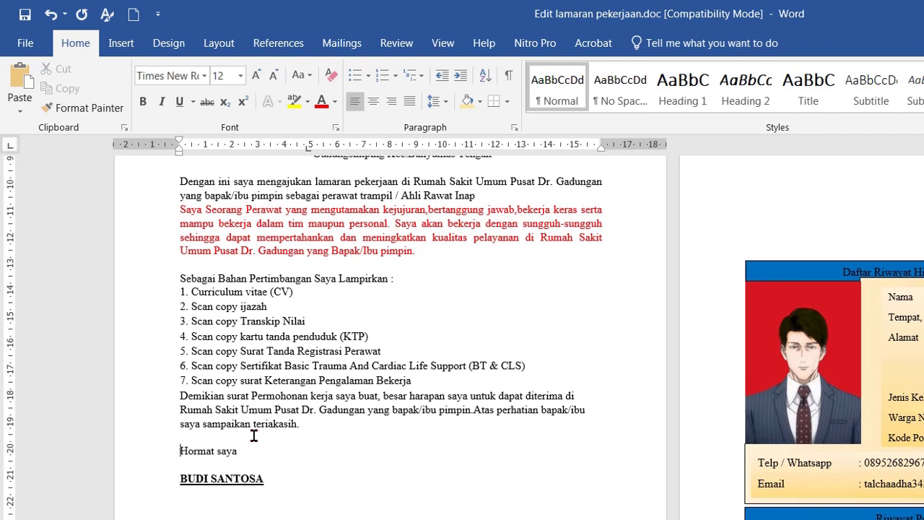
pyautogui.press('Return')
pyautogui.press('Return')
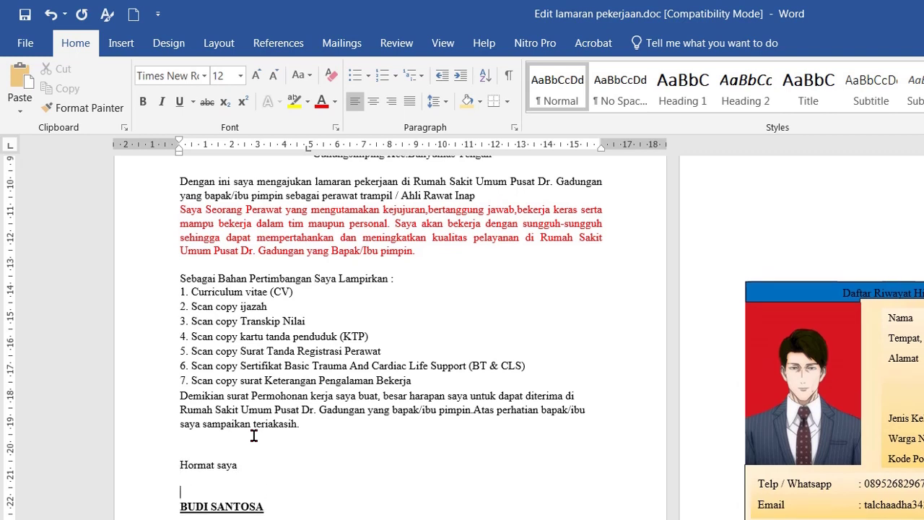
pyautogui.press('Return')
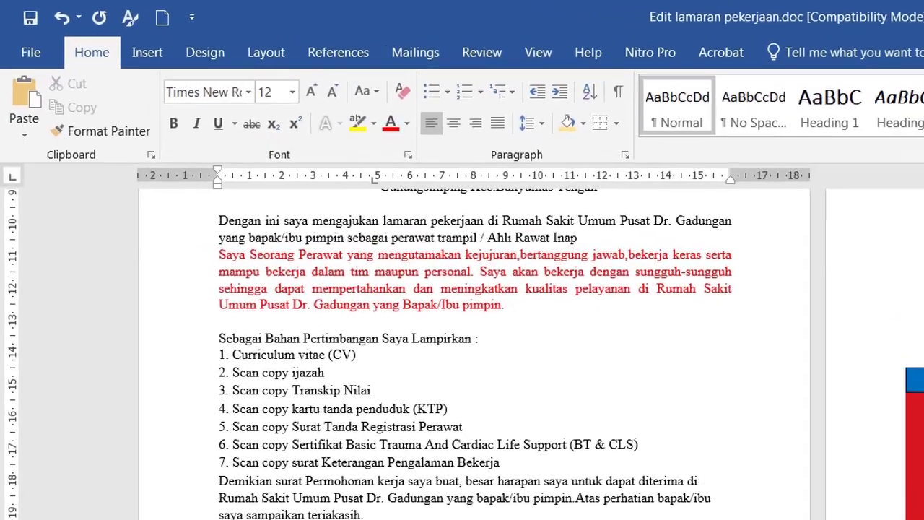
pyautogui.hotkey('shift', 'Down')
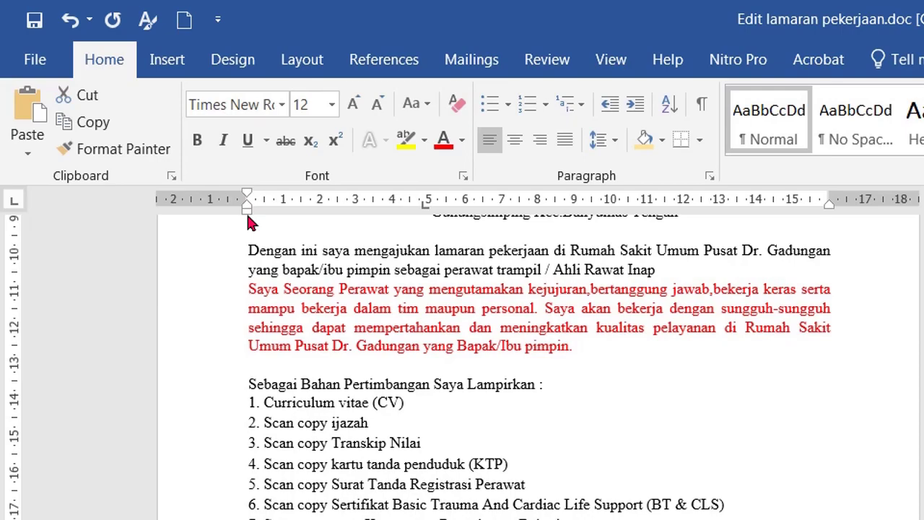
pyautogui.moveTo(247, 211); pyautogui.dragTo(571, 246)
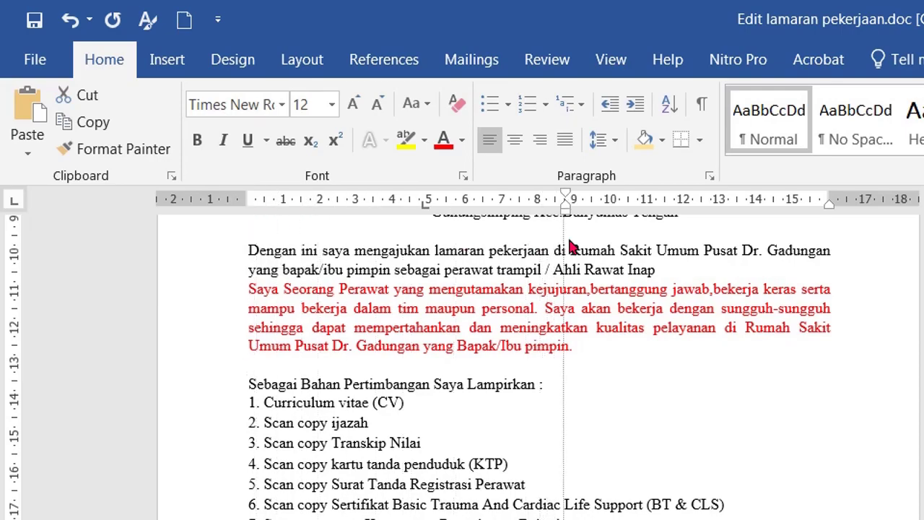
pyautogui.moveTo(570, 247); pyautogui.dragTo(629, 198)
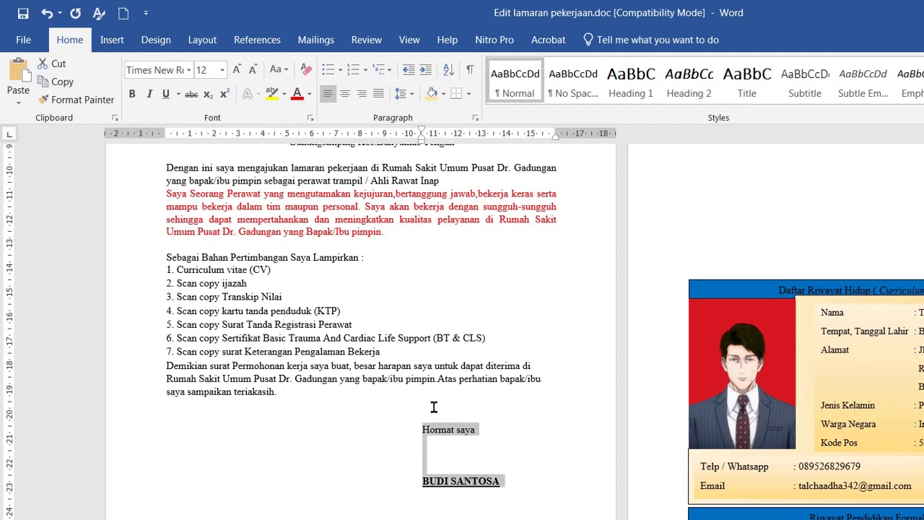
# Center the Hormat saya closing and signer's name, shifting the signature block slightly left.
pyautogui.click(343, 95)
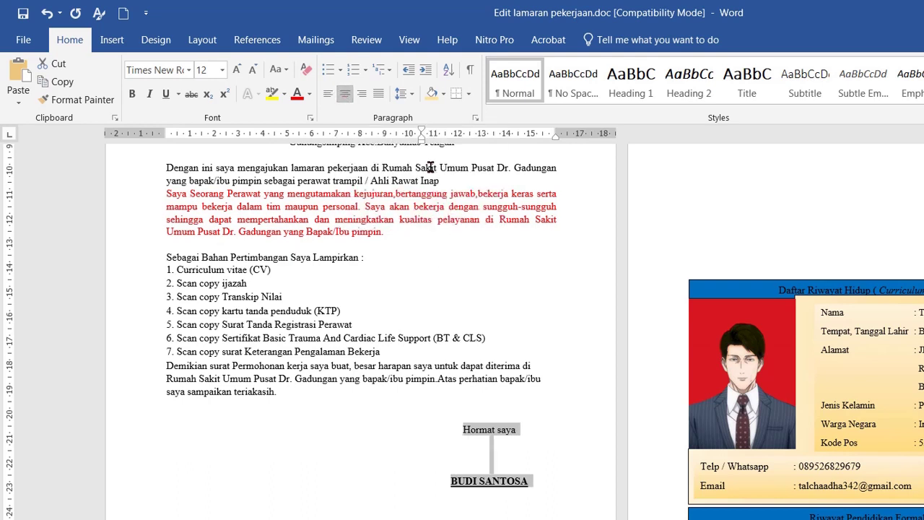
pyautogui.moveTo(420, 138); pyautogui.dragTo(379, 139)
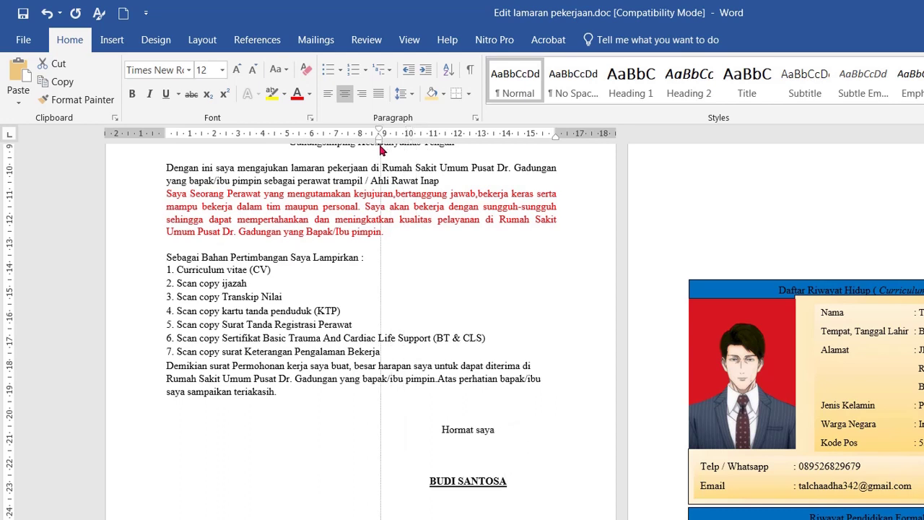
pyautogui.click(496, 453)
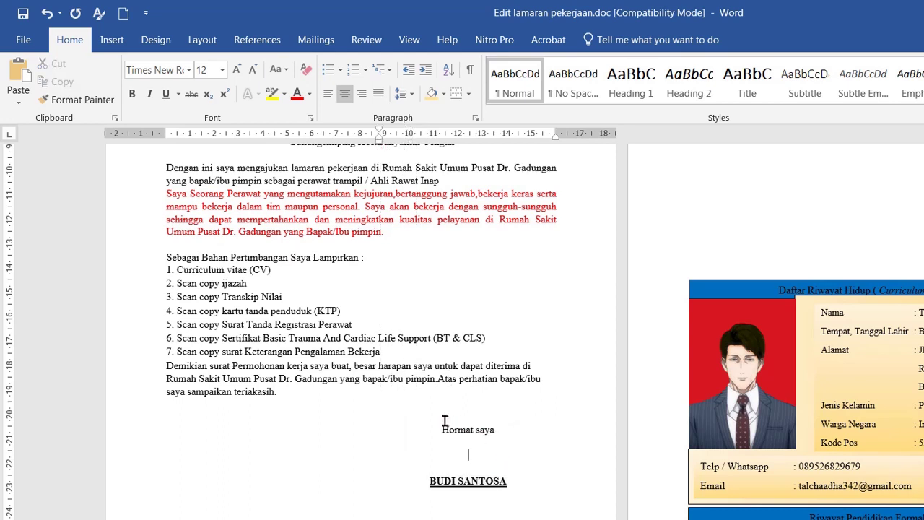
pyautogui.click(372, 415)
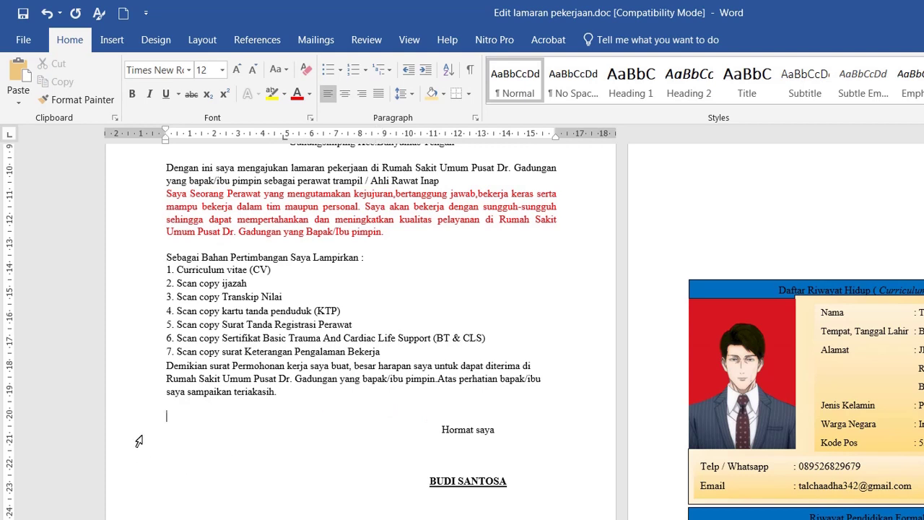
pyautogui.moveTo(138, 433); pyautogui.dragTo(144, 483)
pyautogui.hotkey('ctrl', 'e')
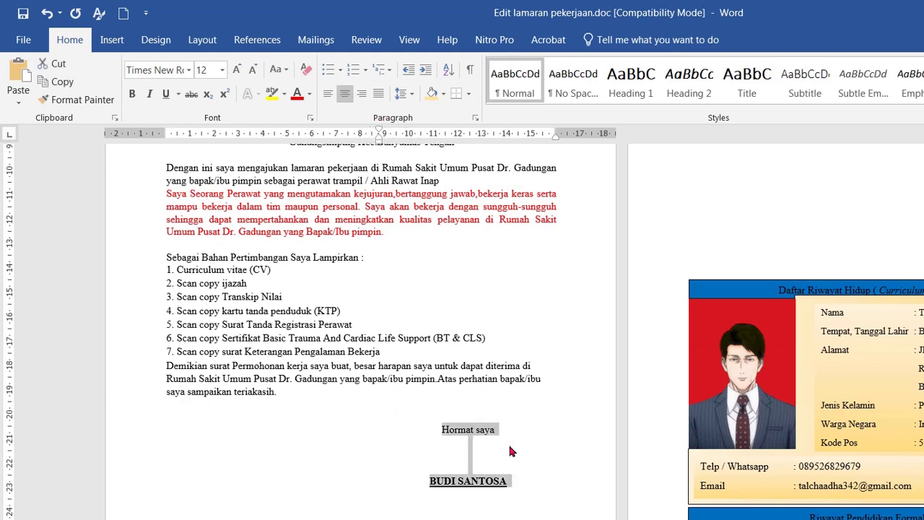
# Right-align the blank line above the closing and delete the stray 'jkl' test line.
pyautogui.click(246, 417)
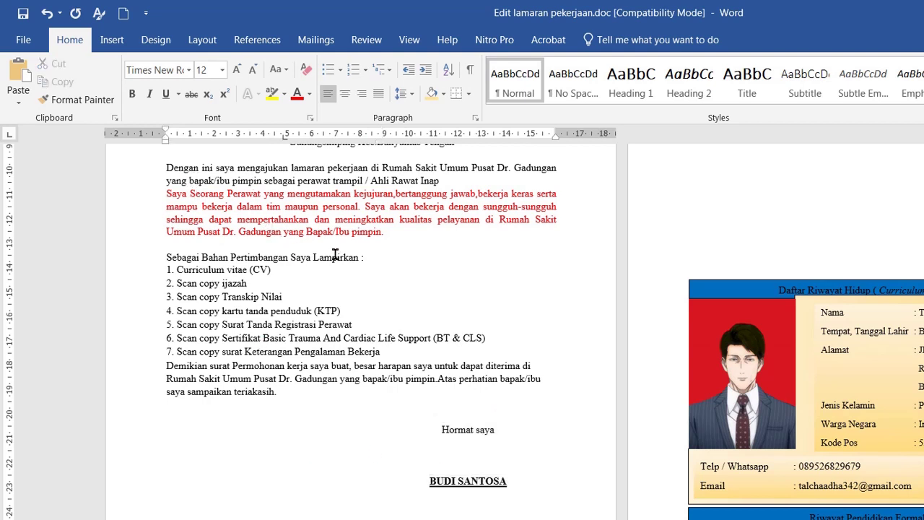
pyautogui.click(363, 99)
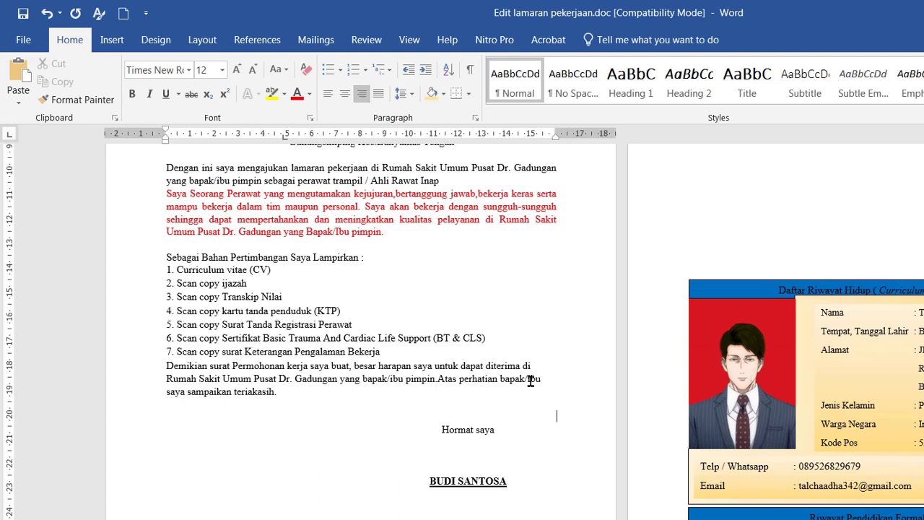
pyautogui.write('jkljkl')
pyautogui.press('Return')
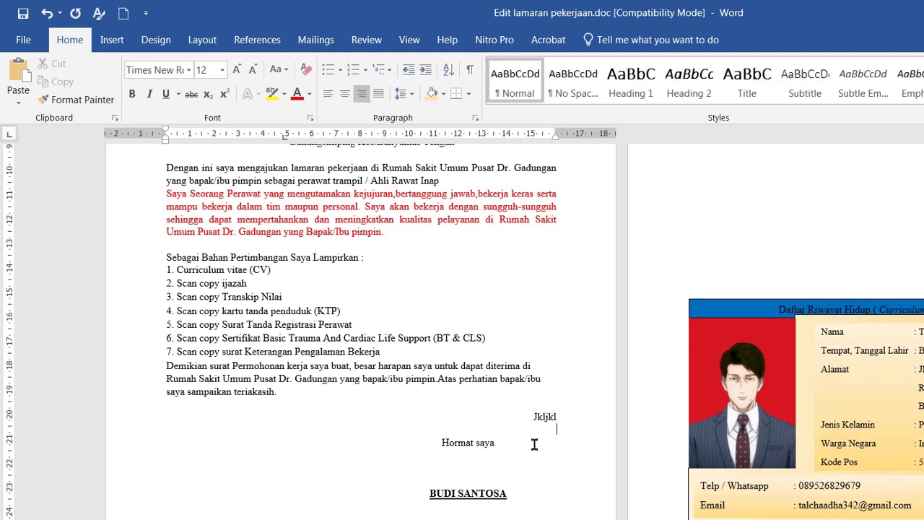
pyautogui.click(120, 421)
pyautogui.press('Delete')
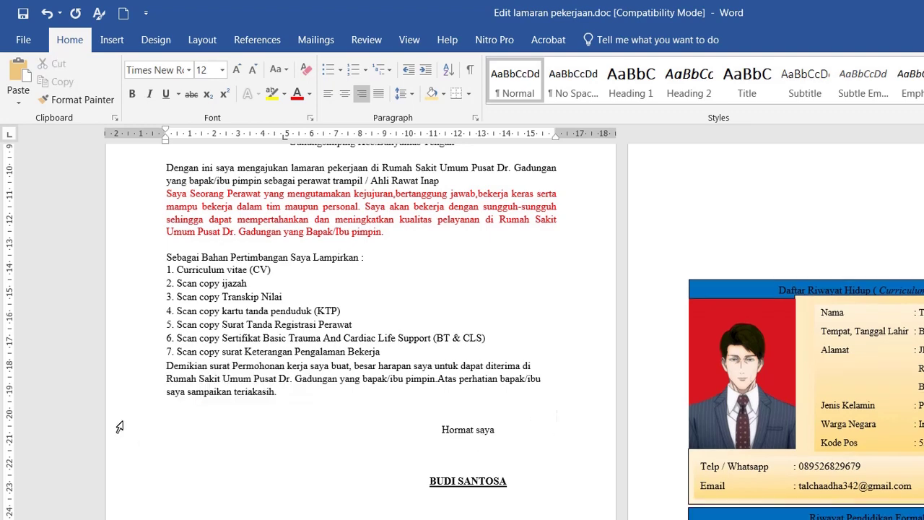
# On the CV page, move the Daftar Riwayat Hidup title bar up and to the right.
pyautogui.scroll(3, 455, 365)
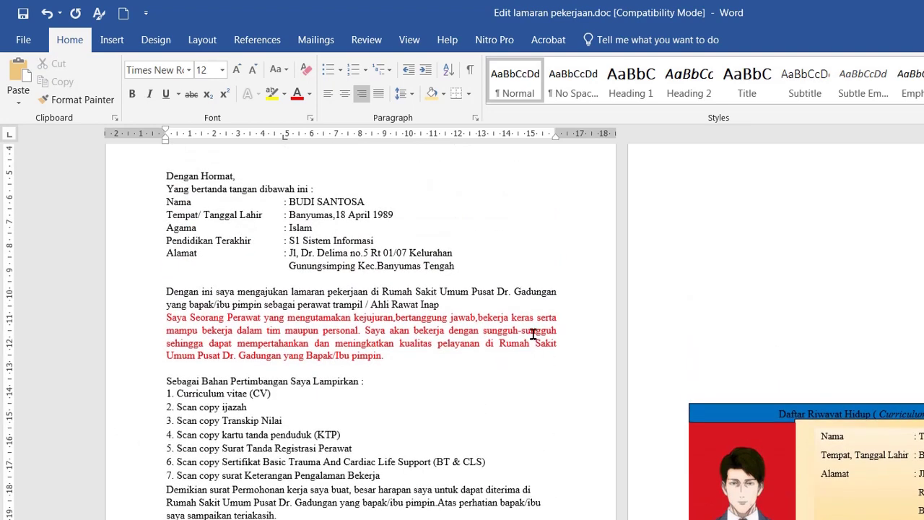
pyautogui.scroll(2, 344, 270)
pyautogui.scroll(1, 631, 354)
pyautogui.scroll(-3, 772, 361)
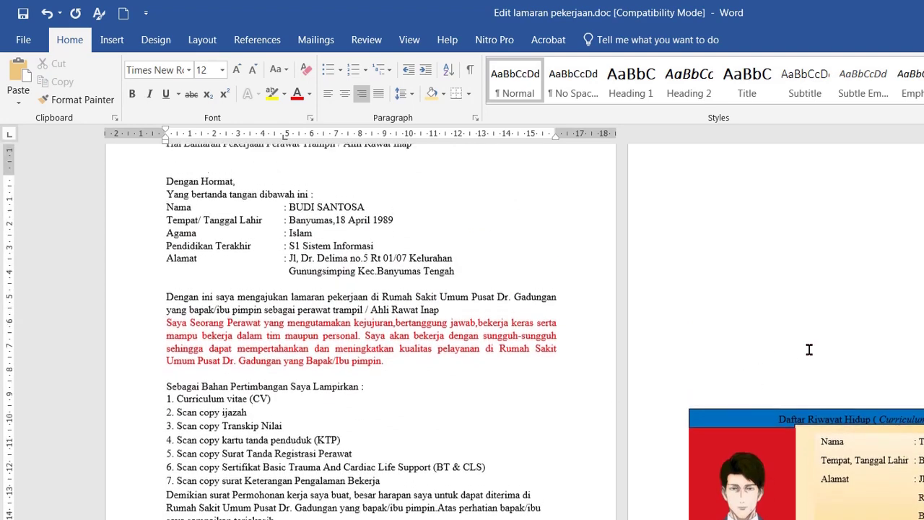
pyautogui.click(782, 387)
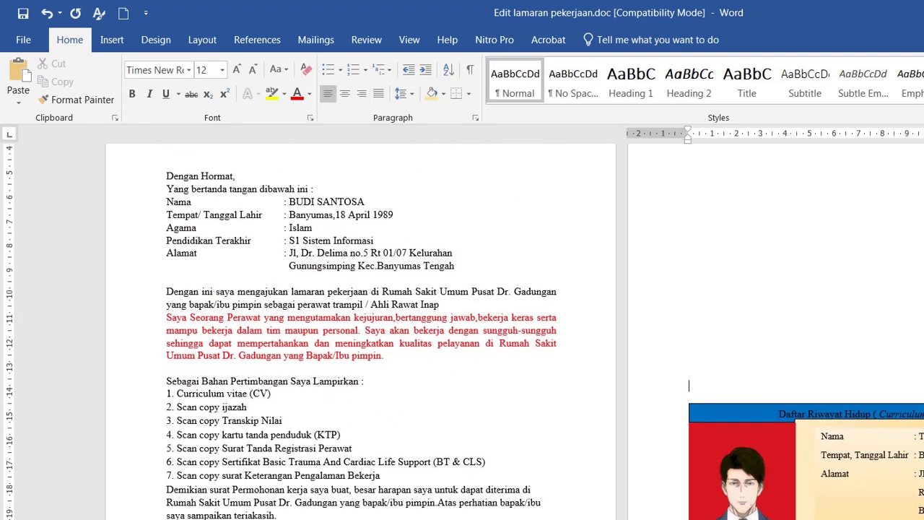
pyautogui.scroll(3, 542, 333)
pyautogui.scroll(2, 549, 353)
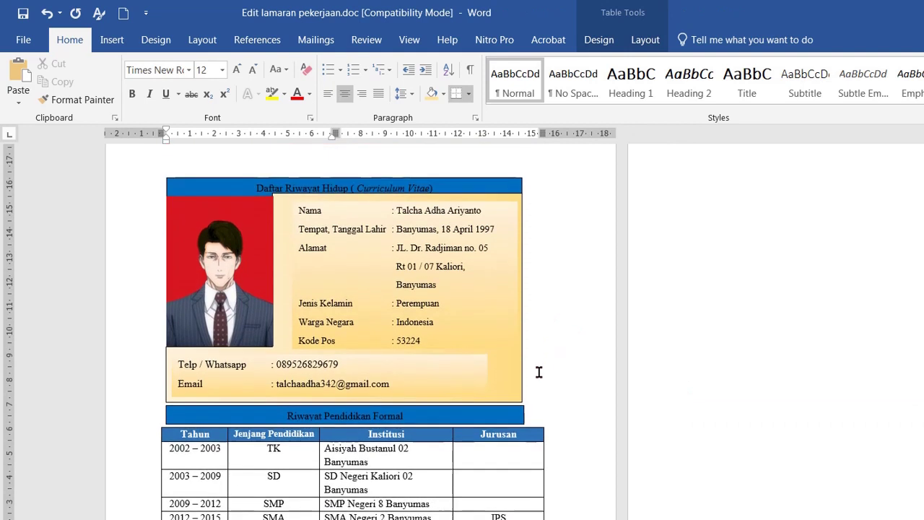
pyautogui.scroll(2, 538, 371)
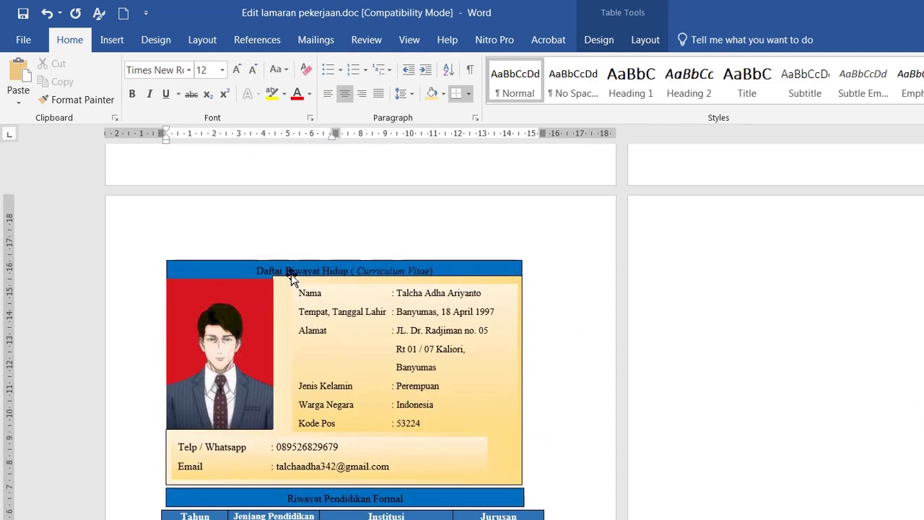
pyautogui.click(267, 273)
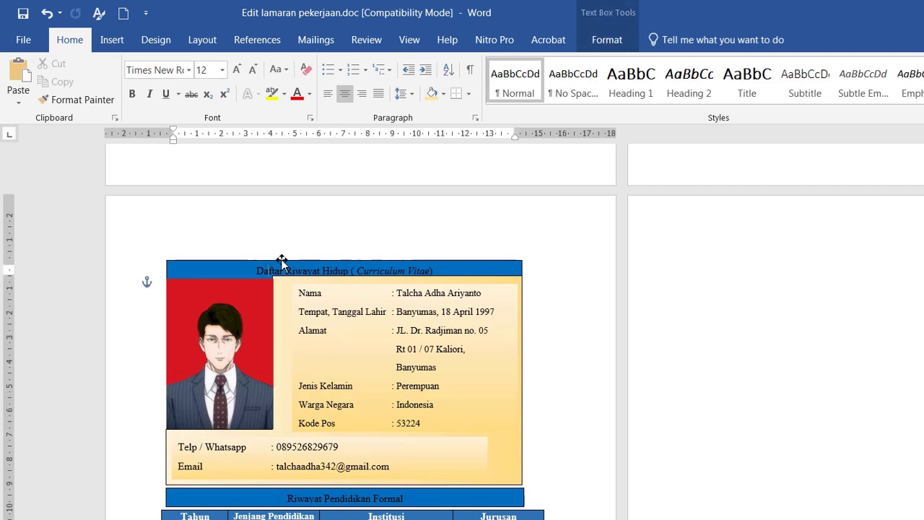
pyautogui.moveTo(281, 261); pyautogui.dragTo(299, 222)
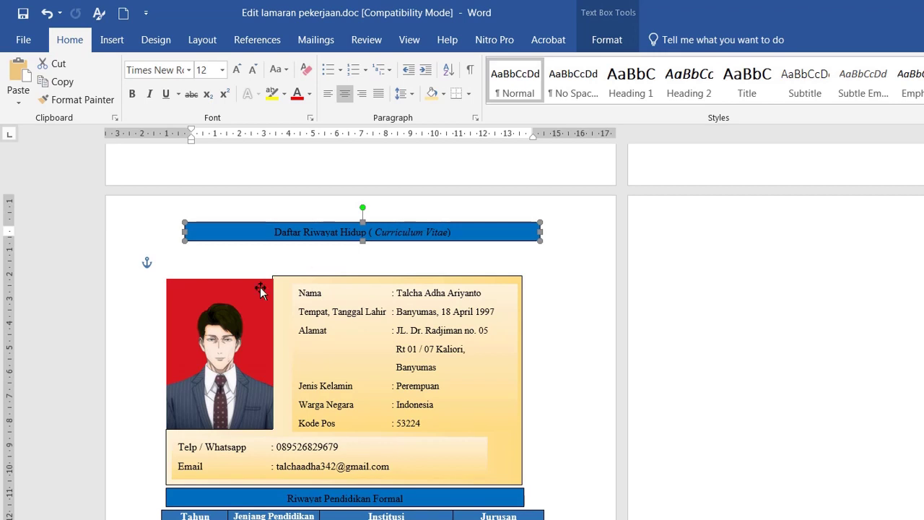
# Set the title bar flush on top of the biodata box, then select its title text.
pyautogui.click(282, 238)
pyautogui.moveTo(266, 262); pyautogui.dragTo(264, 271)
pyautogui.moveTo(273, 230); pyautogui.dragTo(272, 273)
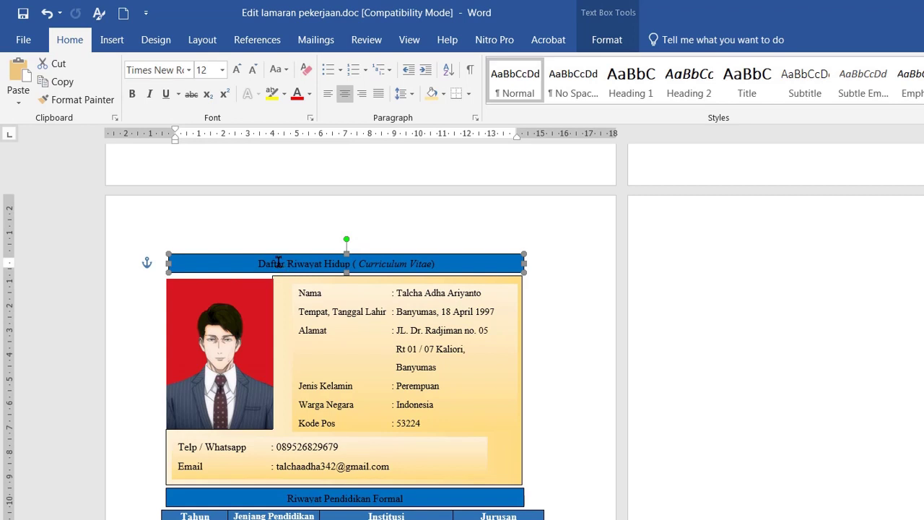
pyautogui.click(268, 262)
pyautogui.moveTo(260, 263); pyautogui.dragTo(435, 264)
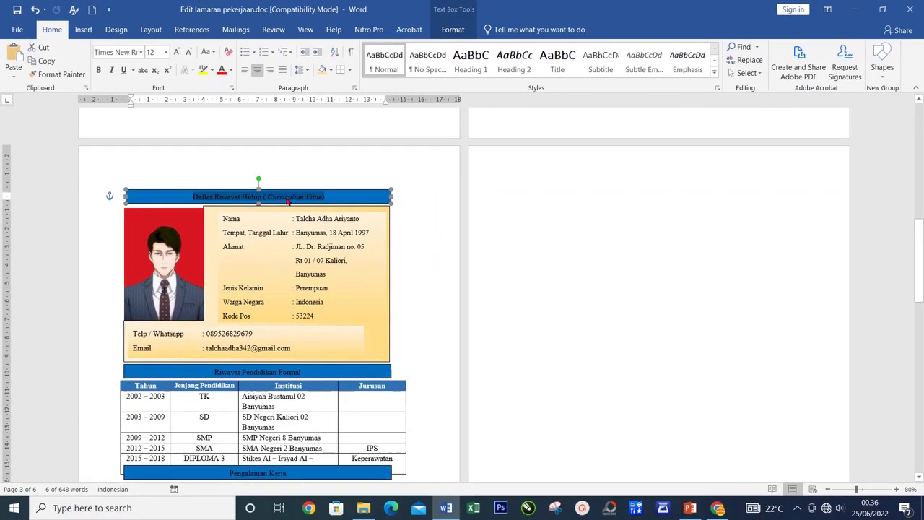
# Copy the Daftar Riwayat Hidup title and paste it onto the empty page 4.
pyautogui.rightClick(286, 201)
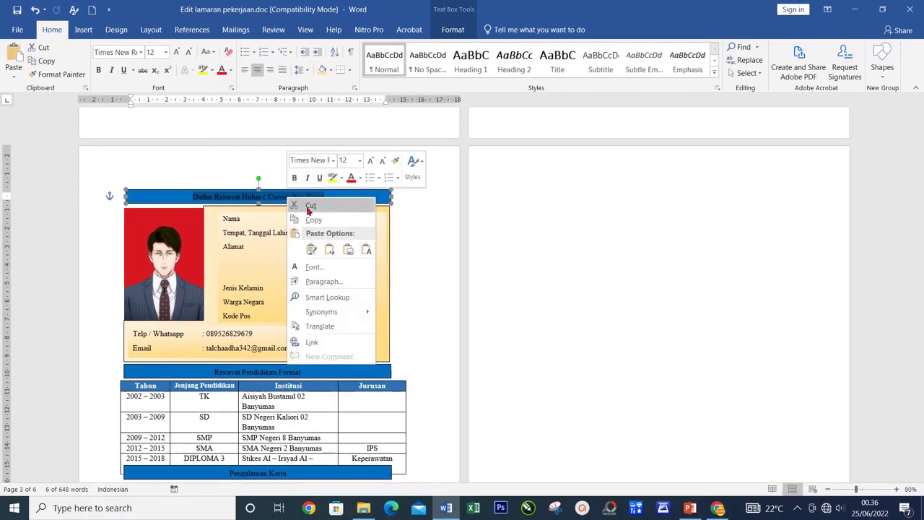
pyautogui.click(304, 217)
pyautogui.click(545, 219)
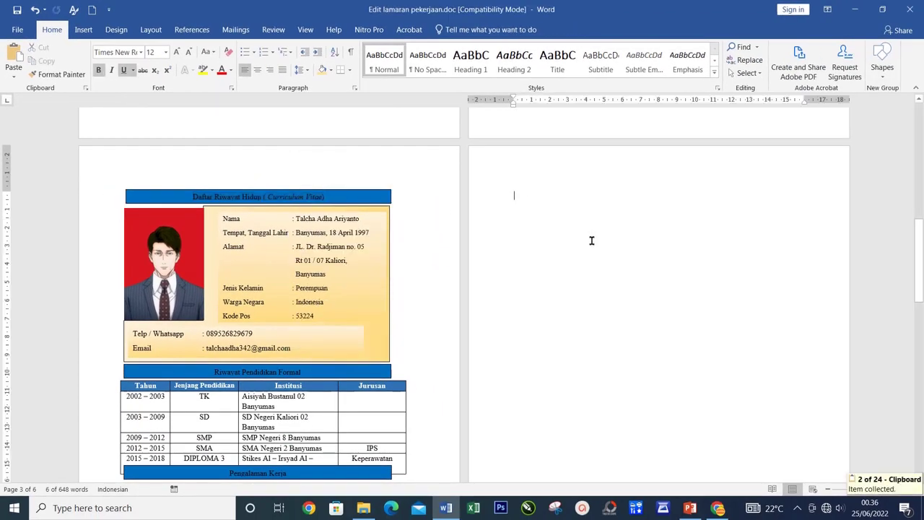
pyautogui.hotkey('ctrl', 'v')
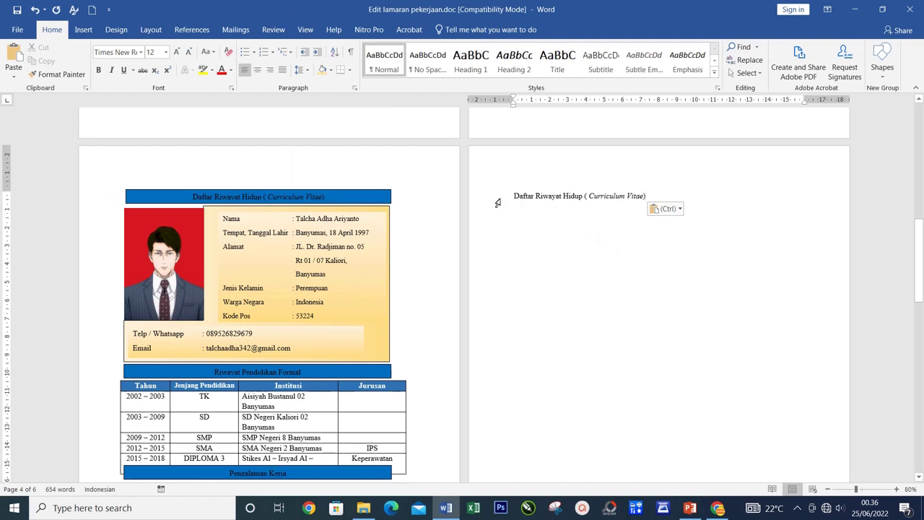
pyautogui.click(120, 199)
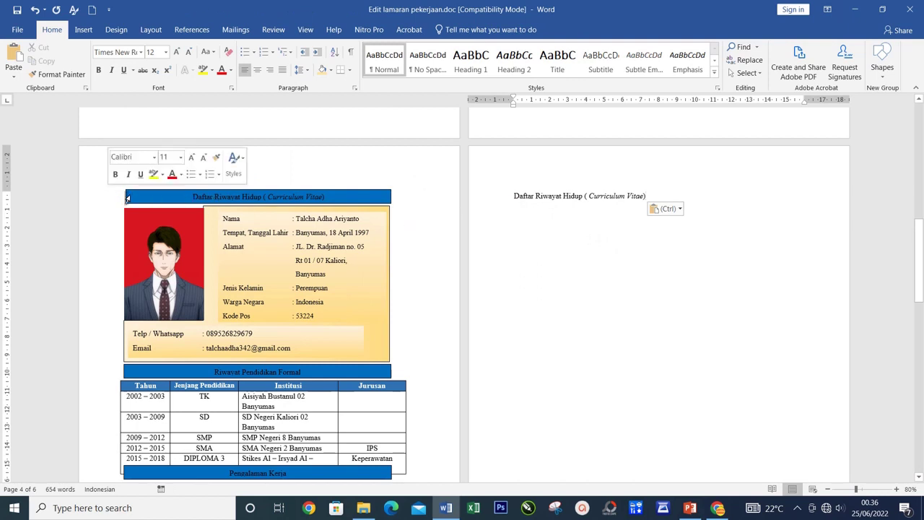
pyautogui.click(480, 200)
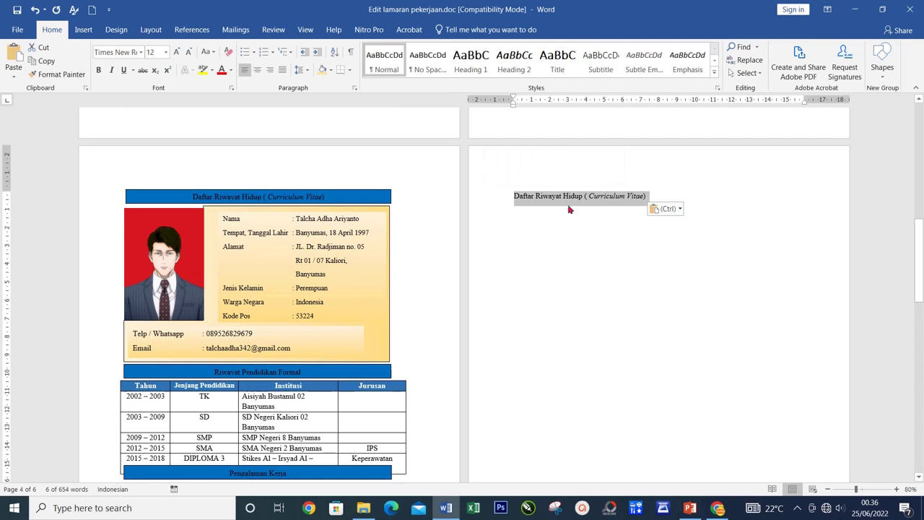
# Center the pasted title at 16 pt and start a new line below it.
pyautogui.click(257, 70)
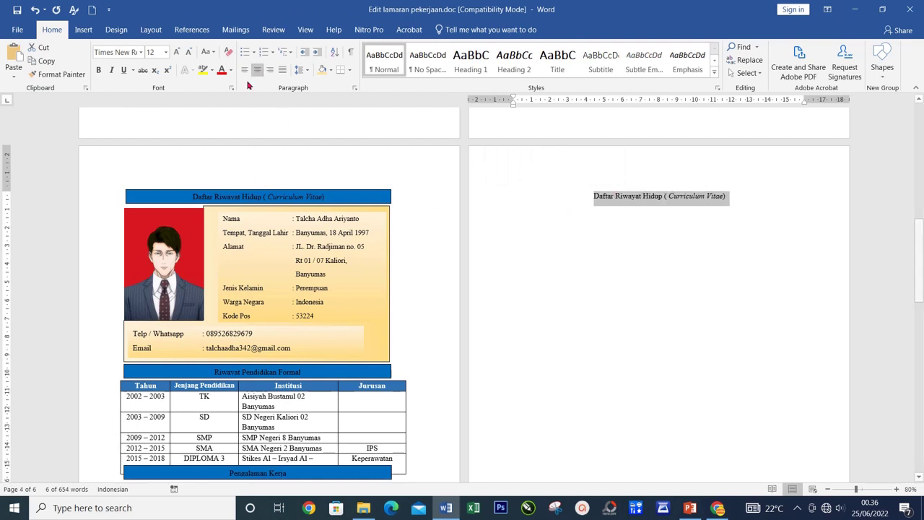
pyautogui.click(165, 54)
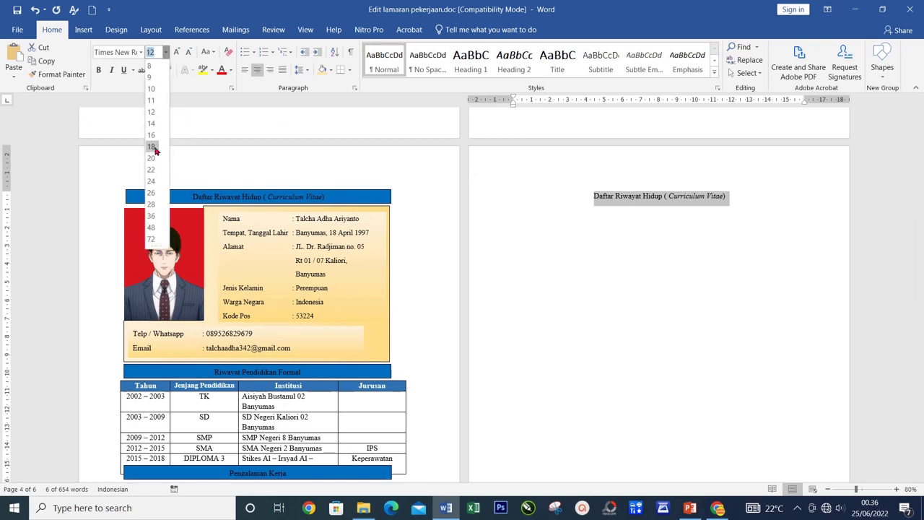
pyautogui.click(152, 135)
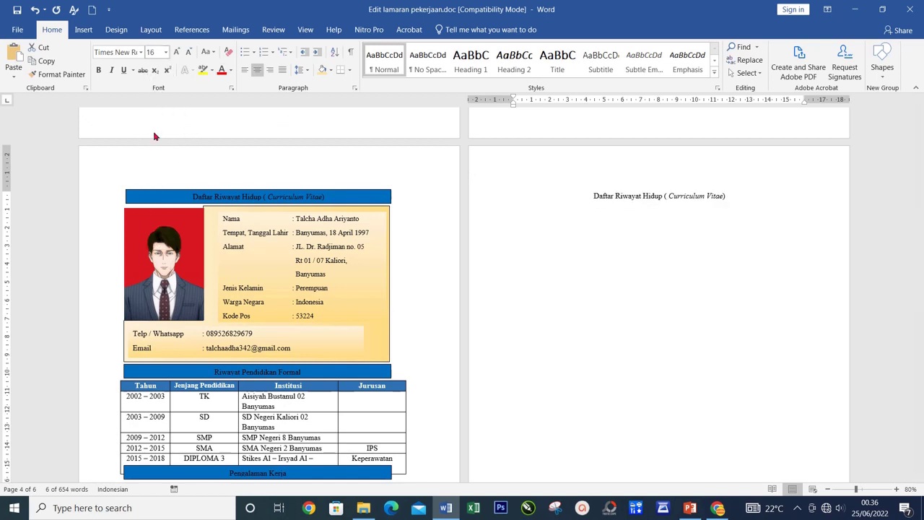
pyautogui.click(769, 205)
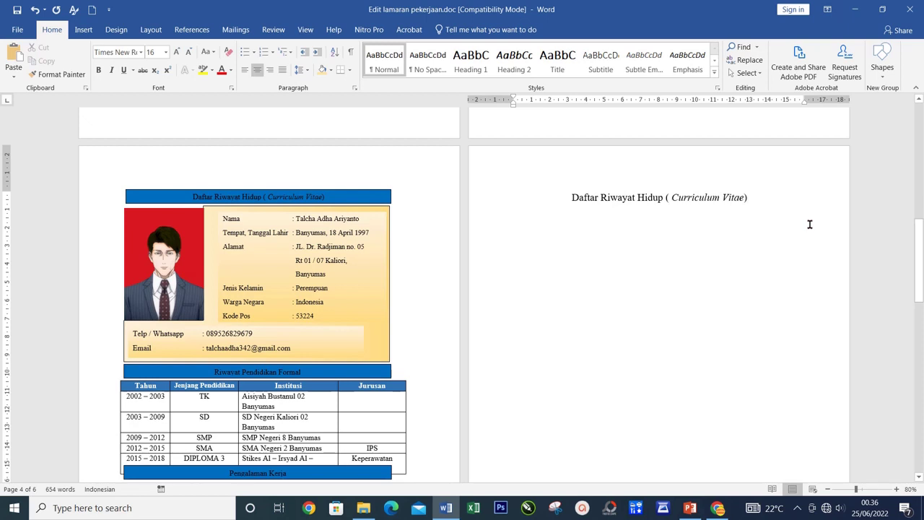
pyautogui.press('Return')
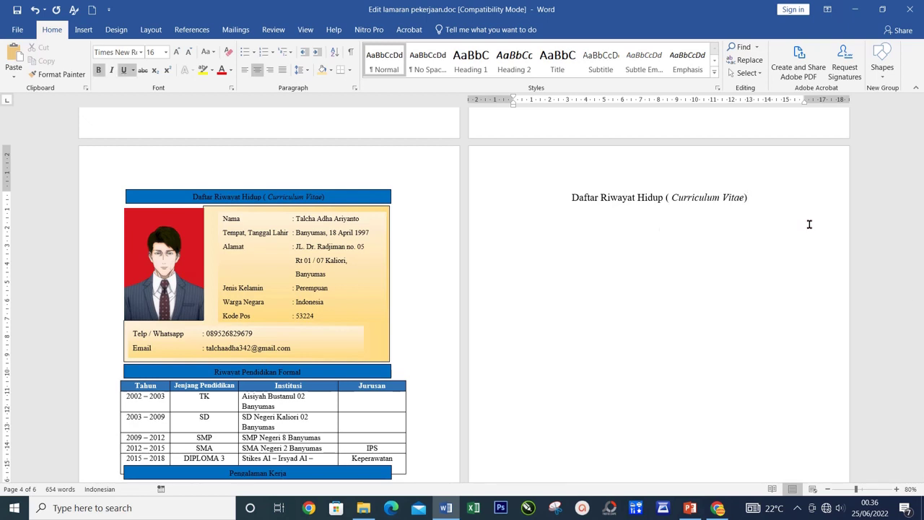
# Give the page 4 title light-blue shading and make it bold.
pyautogui.click(489, 204)
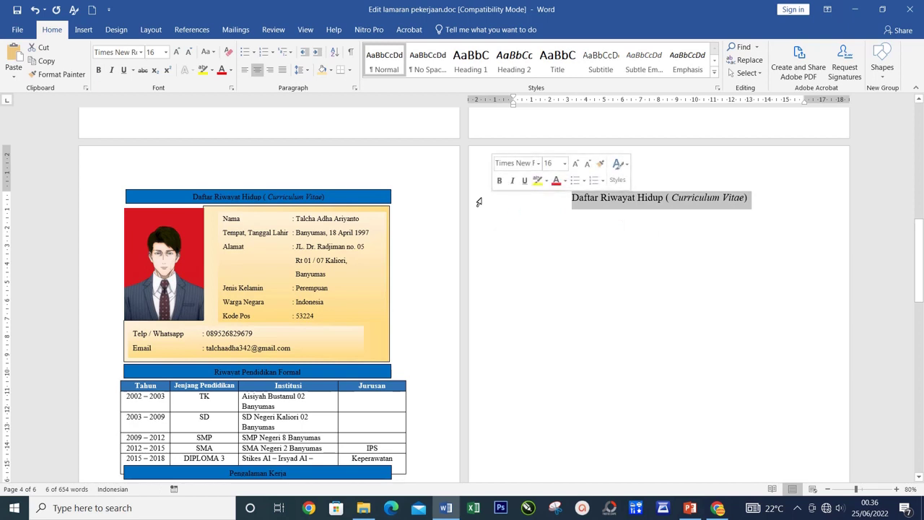
pyautogui.click(331, 71)
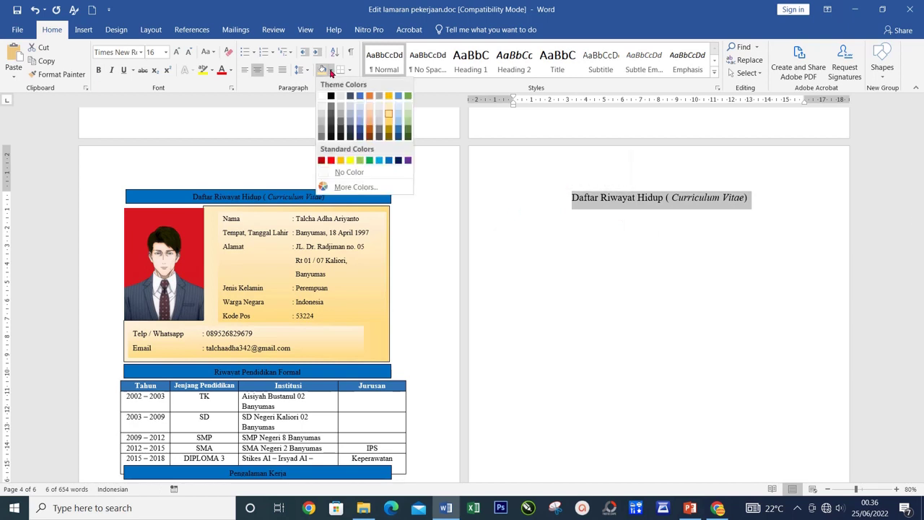
pyautogui.click(358, 116)
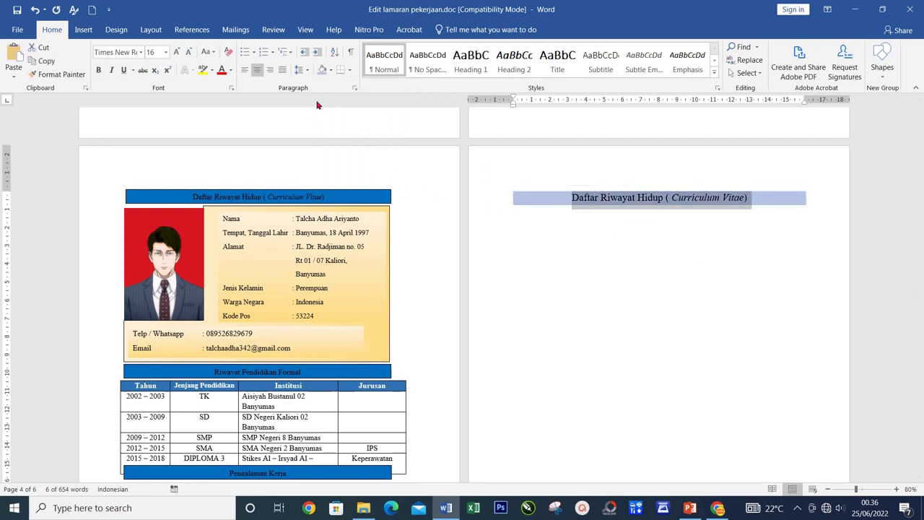
pyautogui.click(98, 70)
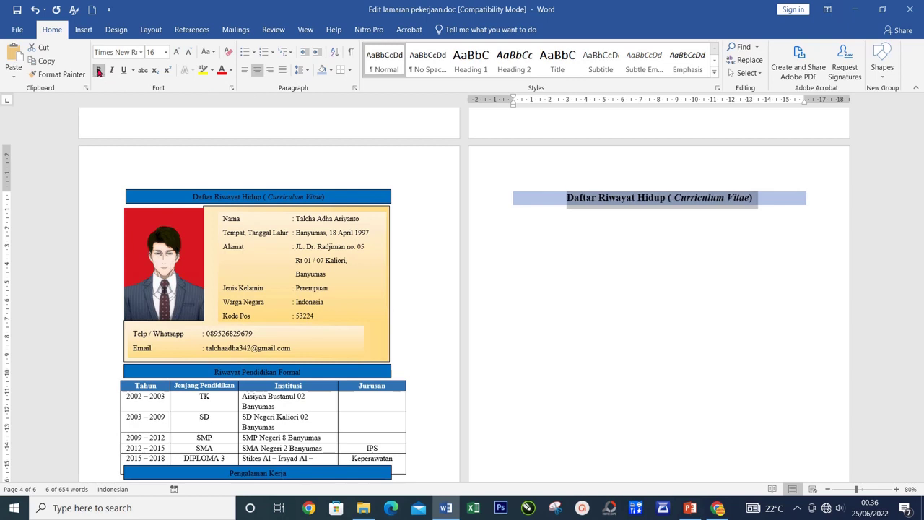
pyautogui.click(689, 289)
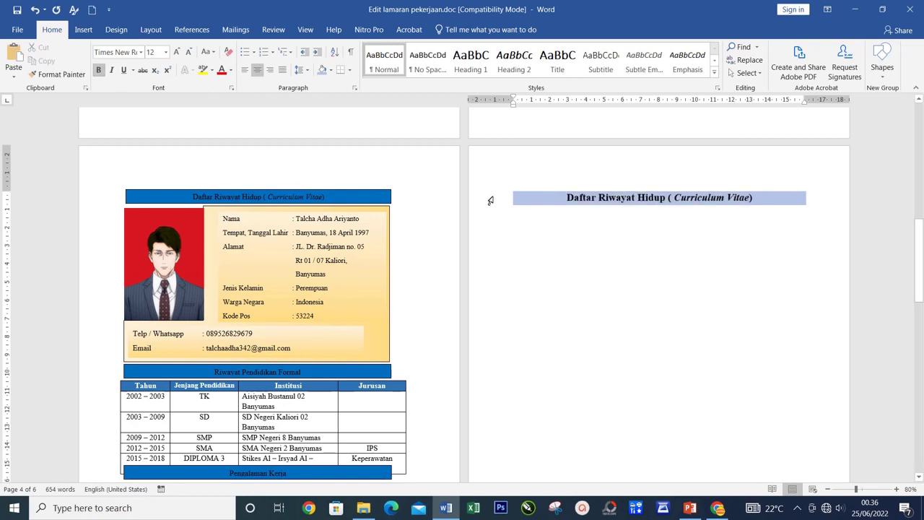
# Compare with the original title bar on page 3 and set the copy's font colour to red.
pyautogui.click(98, 203)
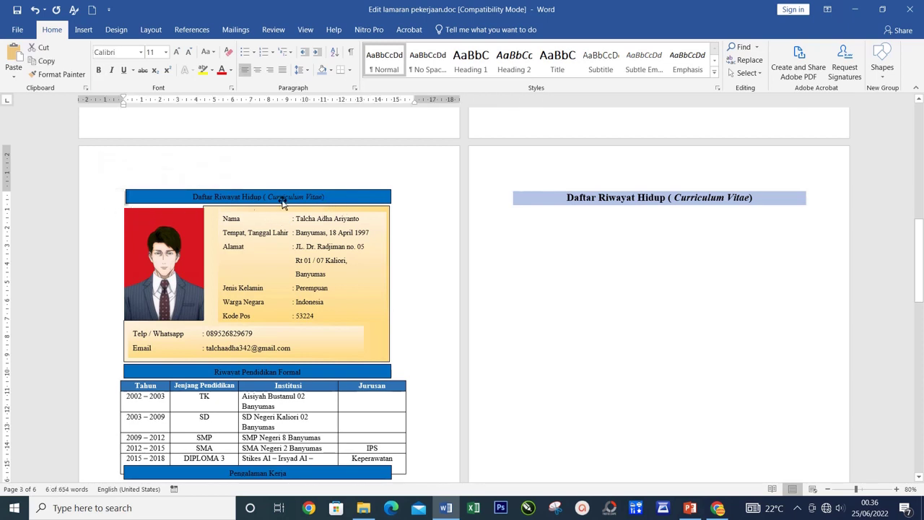
pyautogui.click(231, 203)
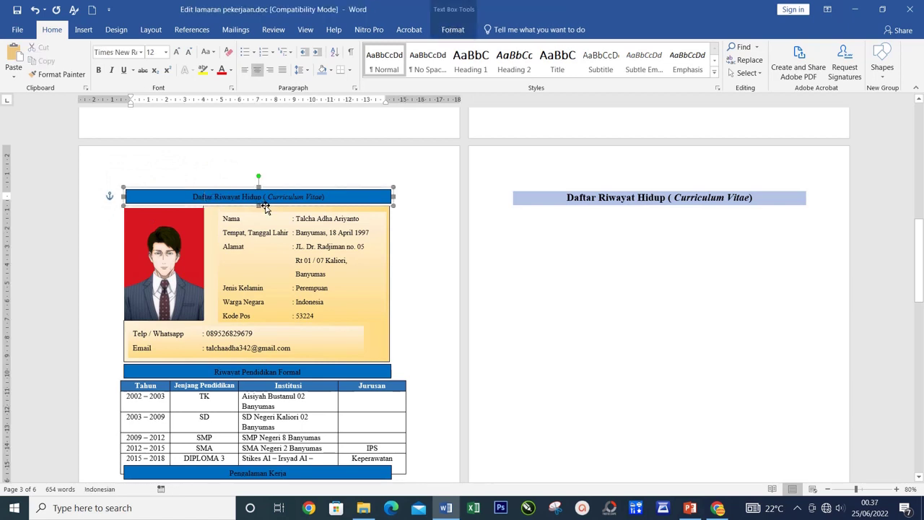
pyautogui.click(226, 175)
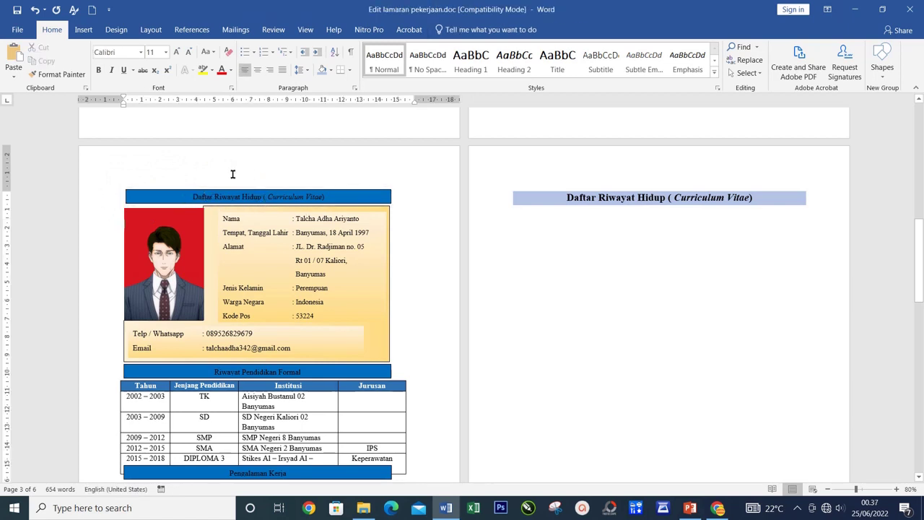
pyautogui.click(484, 199)
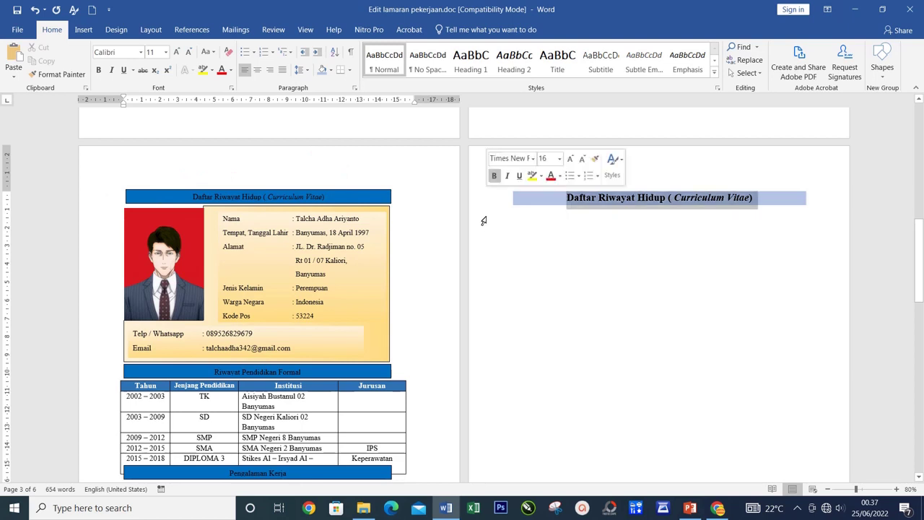
pyautogui.click(222, 71)
pyautogui.click(634, 285)
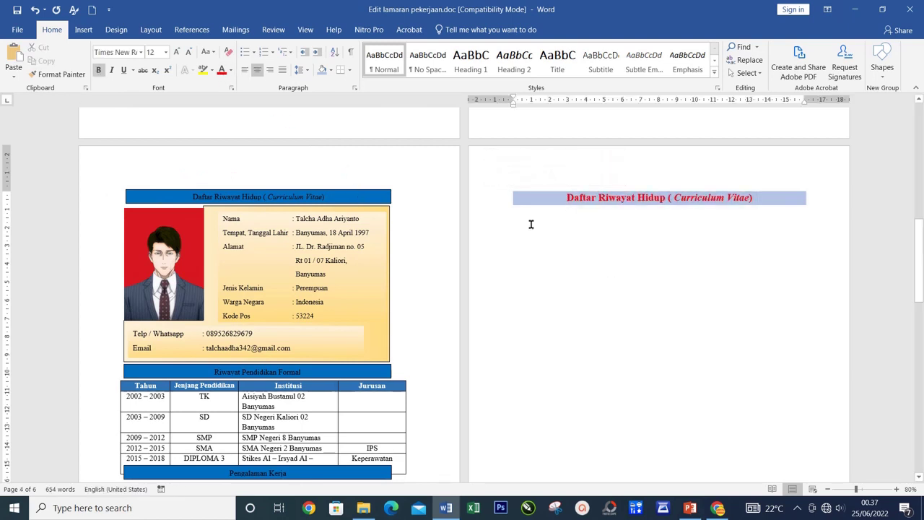
pyautogui.click(489, 208)
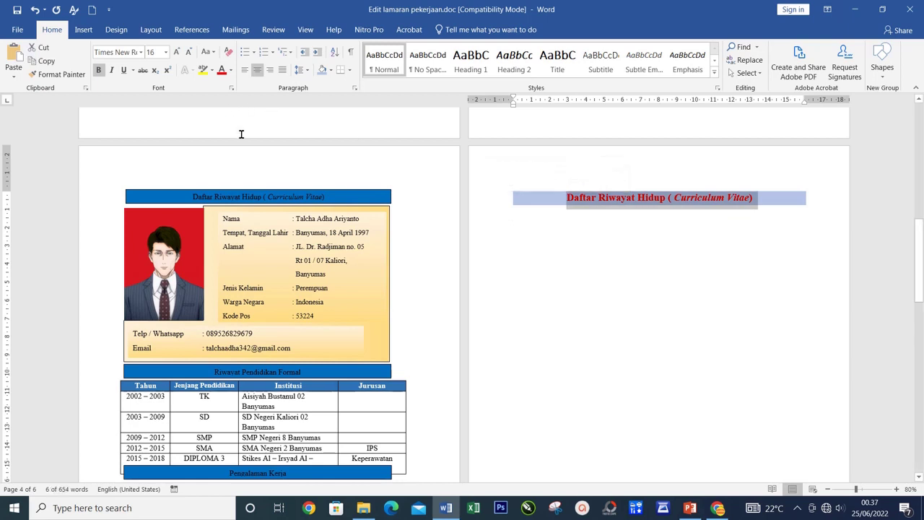
# Switch the title shading to a darker blue and make the title text white.
pyautogui.click(331, 71)
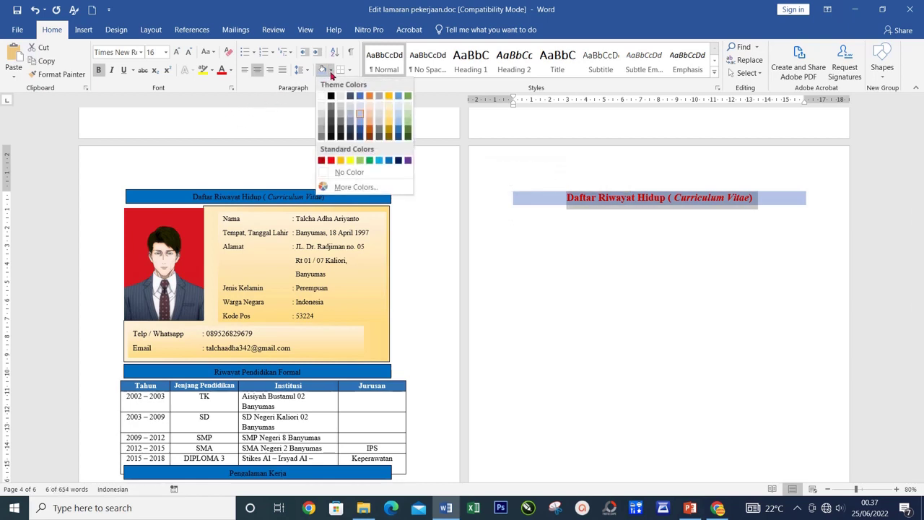
pyautogui.click(360, 96)
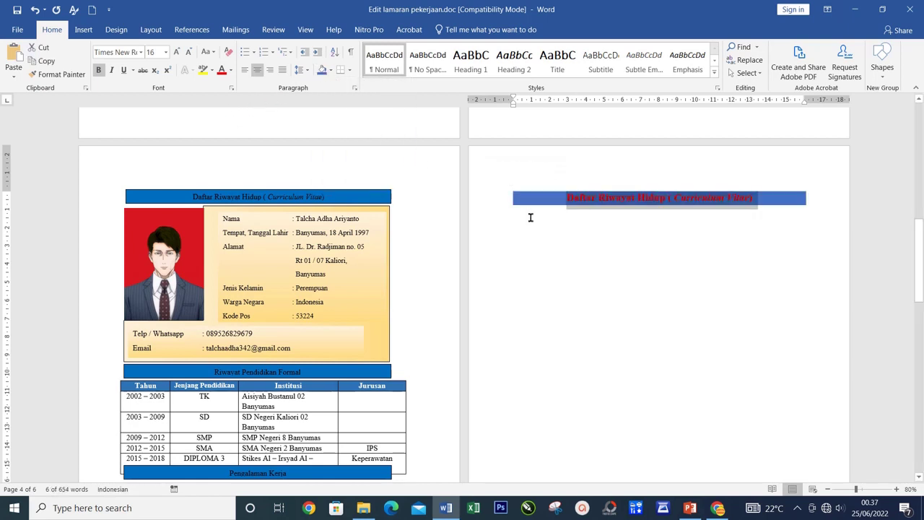
pyautogui.hotkey('ctrl', 'z')
pyautogui.hotkey('ctrl', 'y')
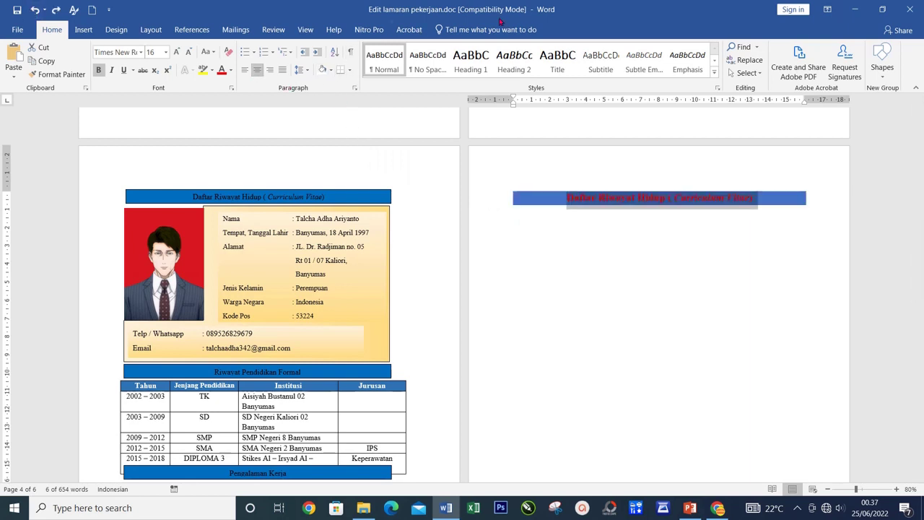
pyautogui.click(231, 70)
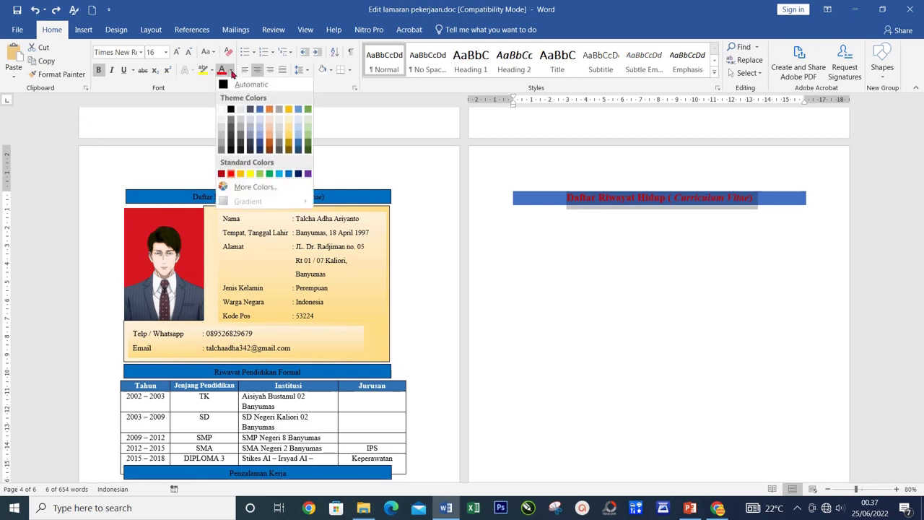
pyautogui.click(221, 110)
pyautogui.click(553, 220)
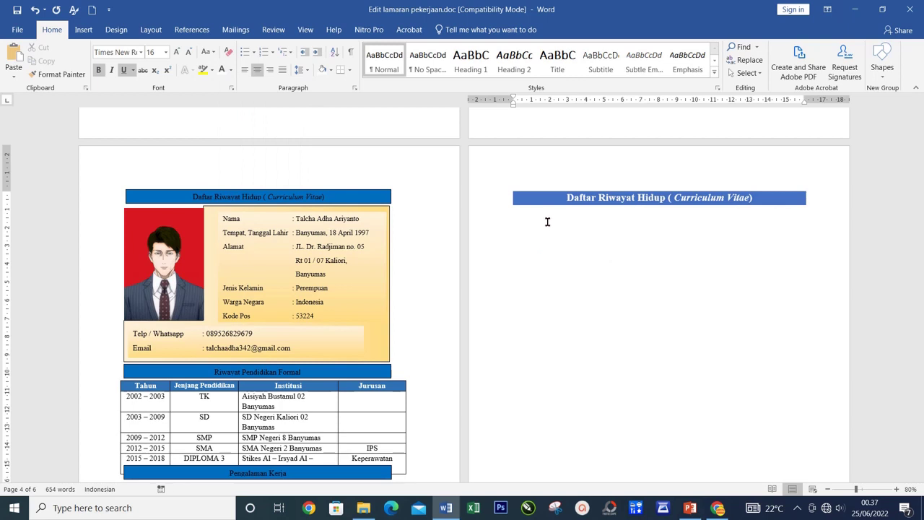
pyautogui.click(293, 246)
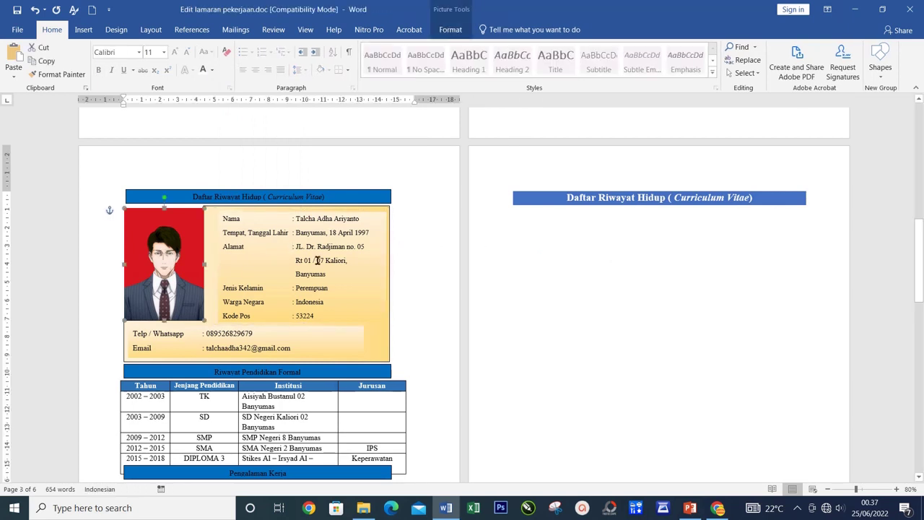
# Move the page 3 photo left, away from the biodata box.
pyautogui.click(317, 260)
pyautogui.scroll(-2, 318, 259)
pyautogui.scroll(-2, 319, 259)
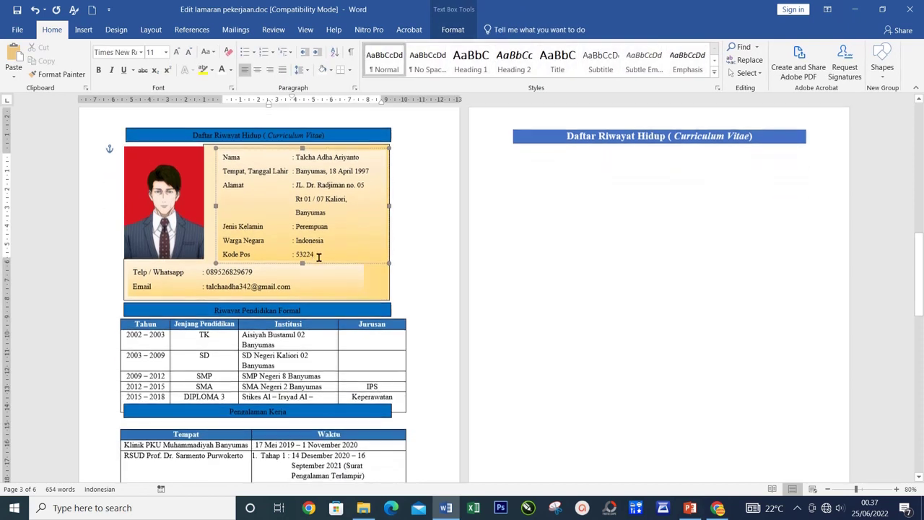
pyautogui.click(261, 274)
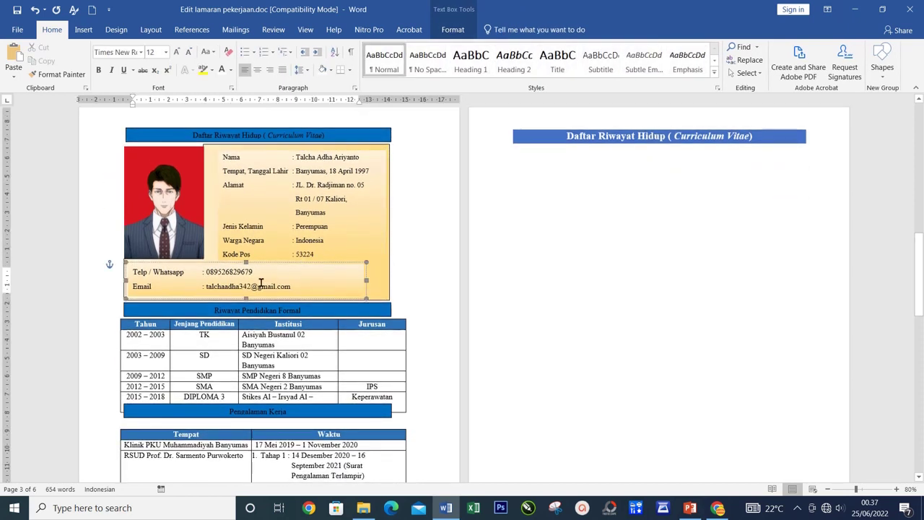
pyautogui.click(276, 247)
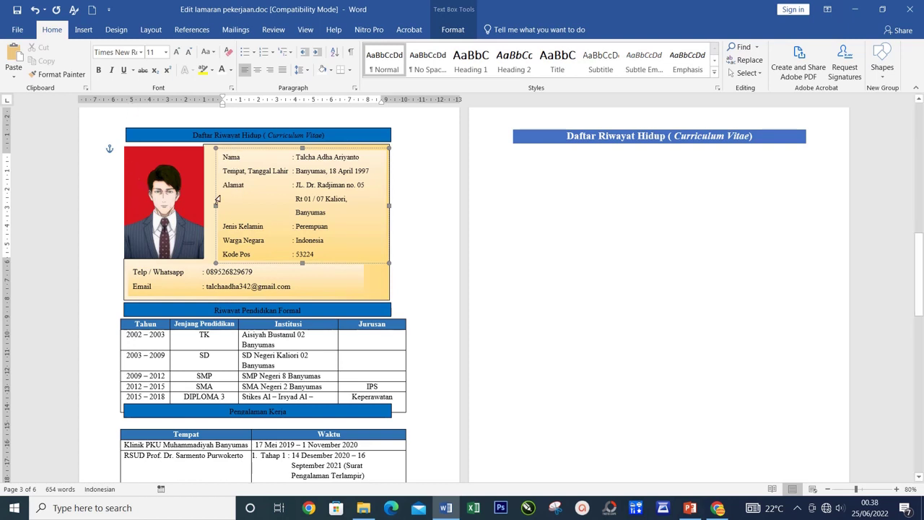
pyautogui.moveTo(195, 209); pyautogui.dragTo(162, 200)
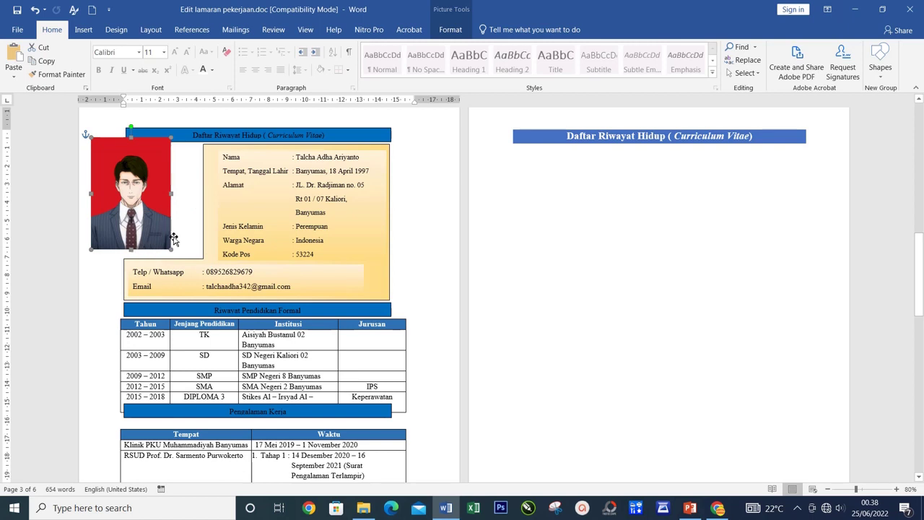
# Paste the copied biodata lines on a new line below the page 4 title.
pyautogui.click(524, 159)
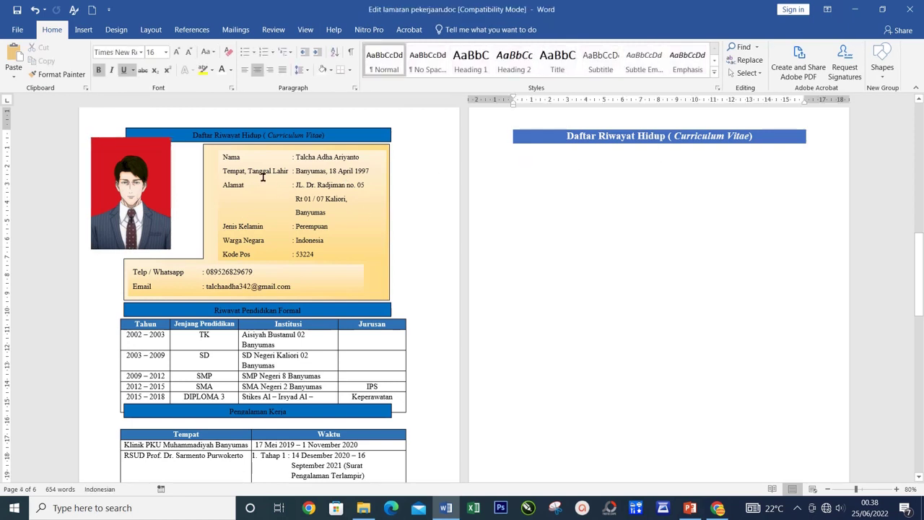
pyautogui.press('Return')
pyautogui.rightClick(330, 182)
pyautogui.rightClick(558, 176)
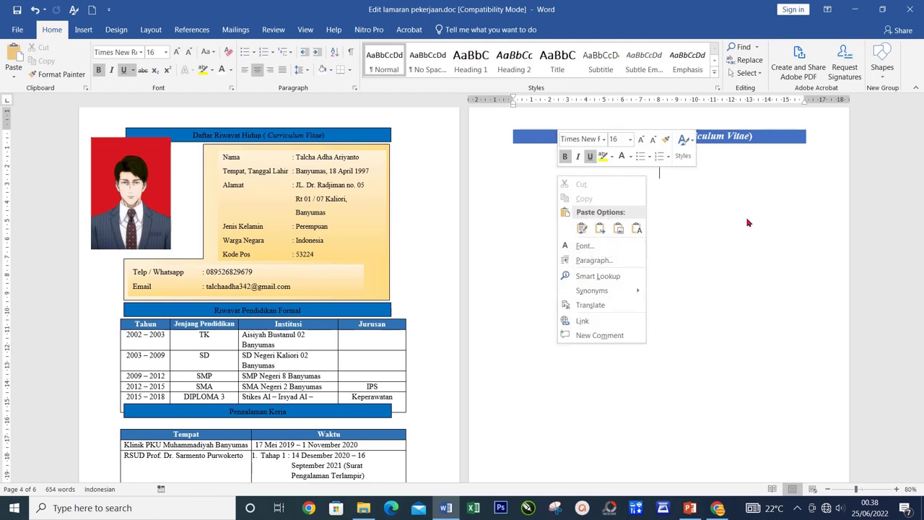
pyautogui.hotkey('ctrl', 'v')
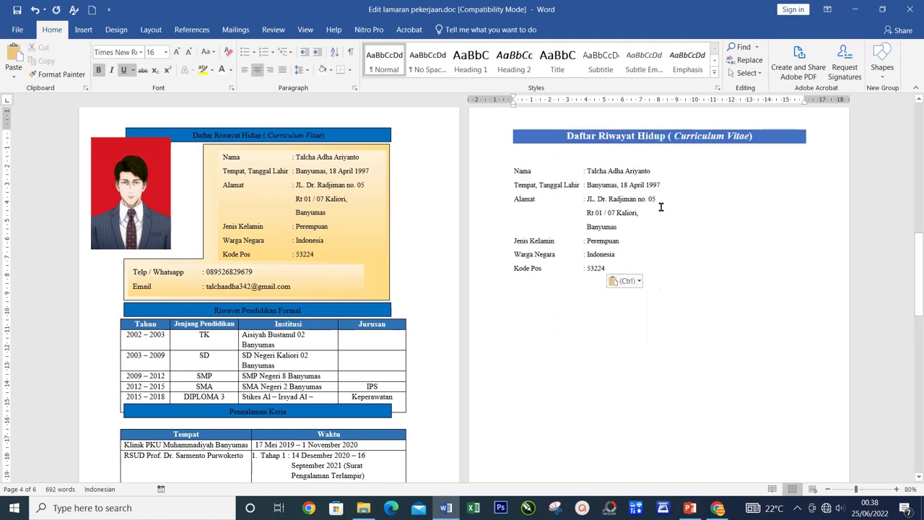
pyautogui.click(615, 199)
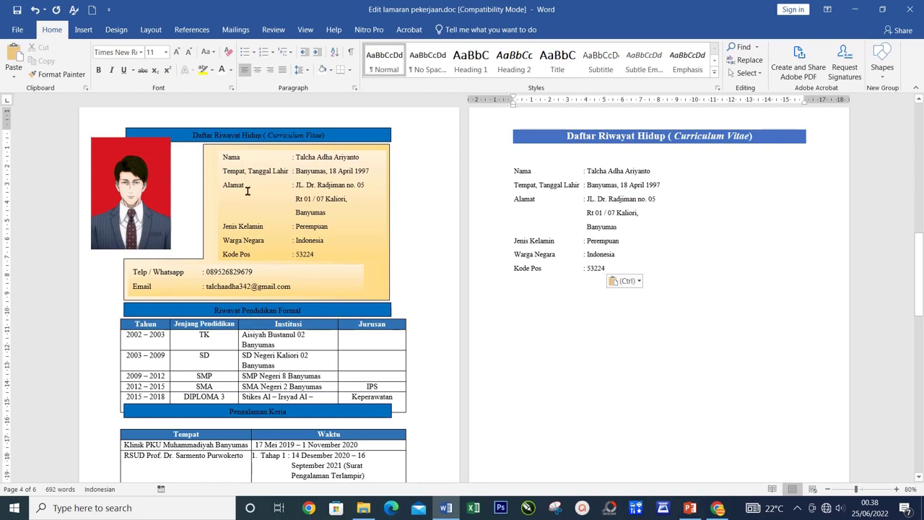
# Indent the pasted biodata lines to about 7 cm on the ruler.
pyautogui.moveTo(494, 173); pyautogui.dragTo(498, 267)
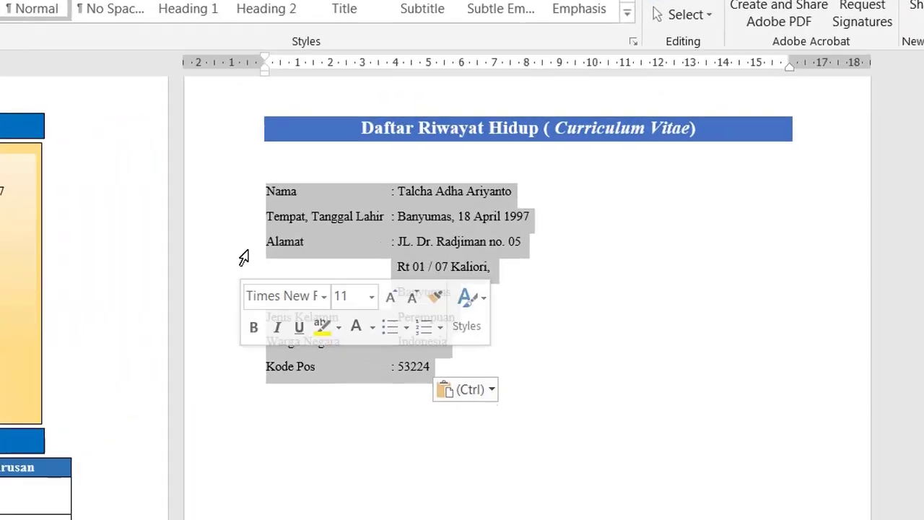
pyautogui.moveTo(515, 105); pyautogui.dragTo(560, 106)
pyautogui.moveTo(296, 69); pyautogui.dragTo(447, 75)
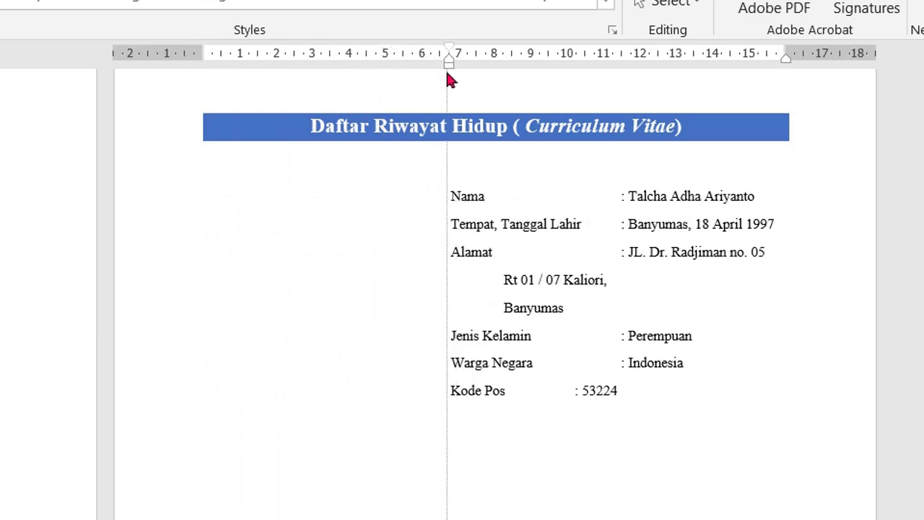
pyautogui.moveTo(447, 73); pyautogui.dragTo(448, 73)
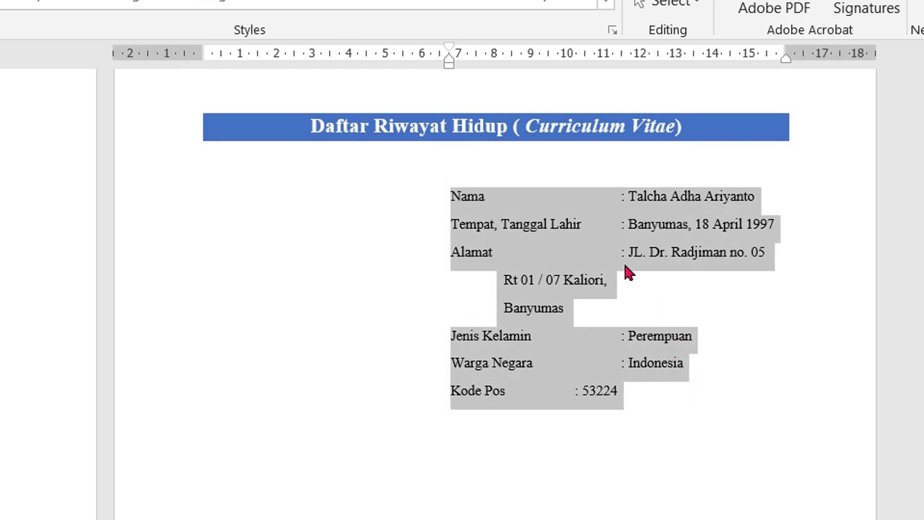
pyautogui.click(604, 240)
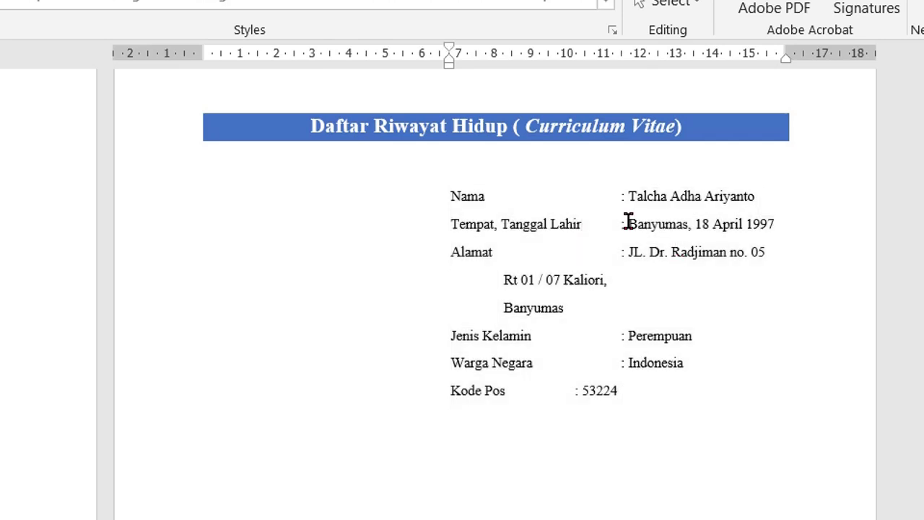
# Add a tab stop so the colons line up after the longest label.
pyautogui.moveTo(637, 196); pyautogui.dragTo(674, 395)
pyautogui.click(586, 195)
pyautogui.moveTo(592, 195); pyautogui.dragTo(654, 389)
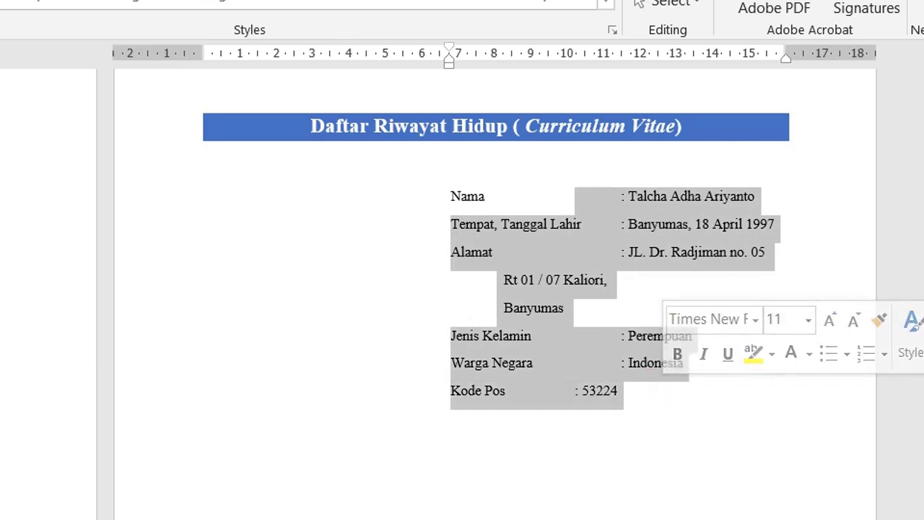
pyautogui.click(531, 200)
pyautogui.moveTo(497, 193)
pyautogui.mouseDown()
pyautogui.moveTo(520, 272)
pyautogui.moveTo(631, 340)
pyautogui.moveTo(662, 388)
pyautogui.mouseUp()
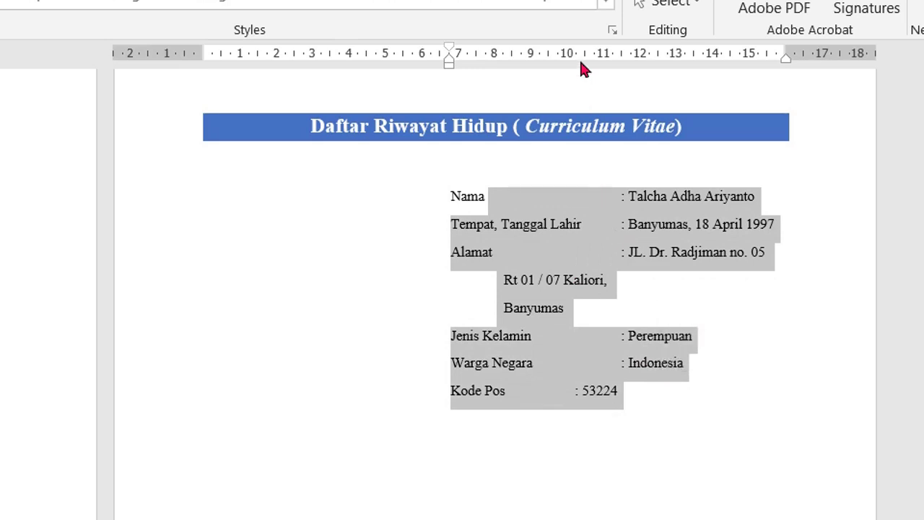
pyautogui.moveTo(581, 62); pyautogui.dragTo(588, 57)
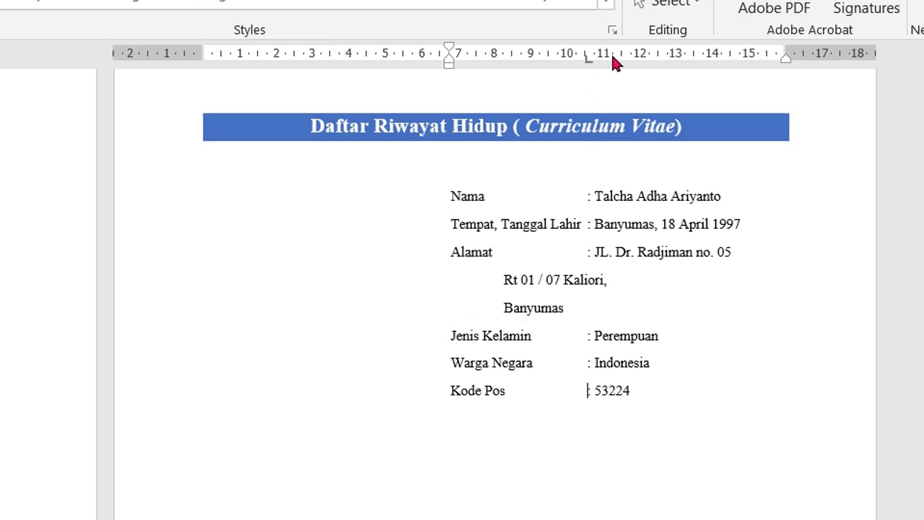
pyautogui.moveTo(614, 62); pyautogui.dragTo(626, 110)
# Set a hanging indent and join the Kaliori address line onto the Alamat line.
pyautogui.click(550, 281)
pyautogui.moveTo(196, 260); pyautogui.dragTo(202, 335)
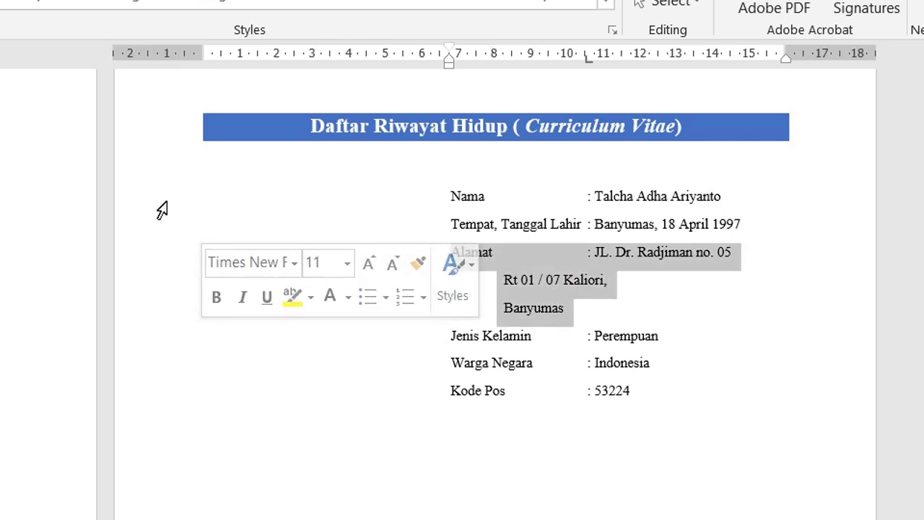
pyautogui.moveTo(163, 203); pyautogui.dragTo(187, 396)
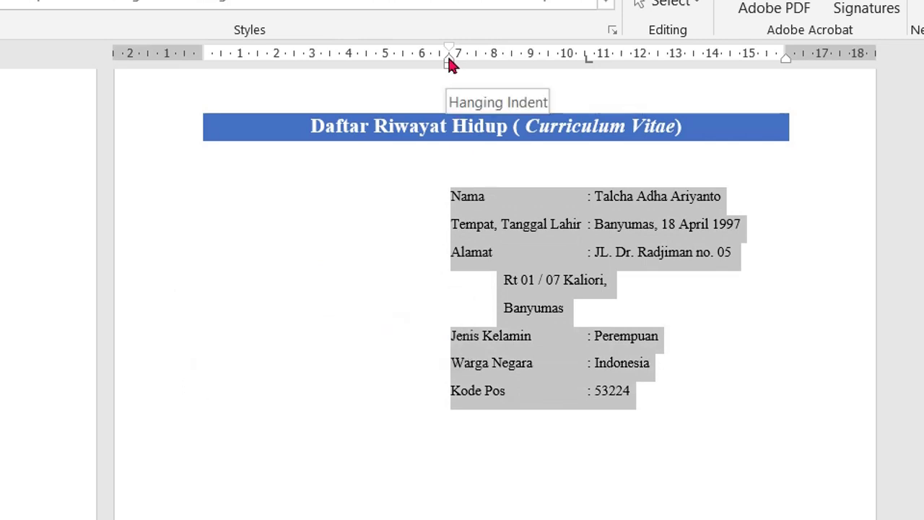
pyautogui.moveTo(448, 61); pyautogui.dragTo(601, 88)
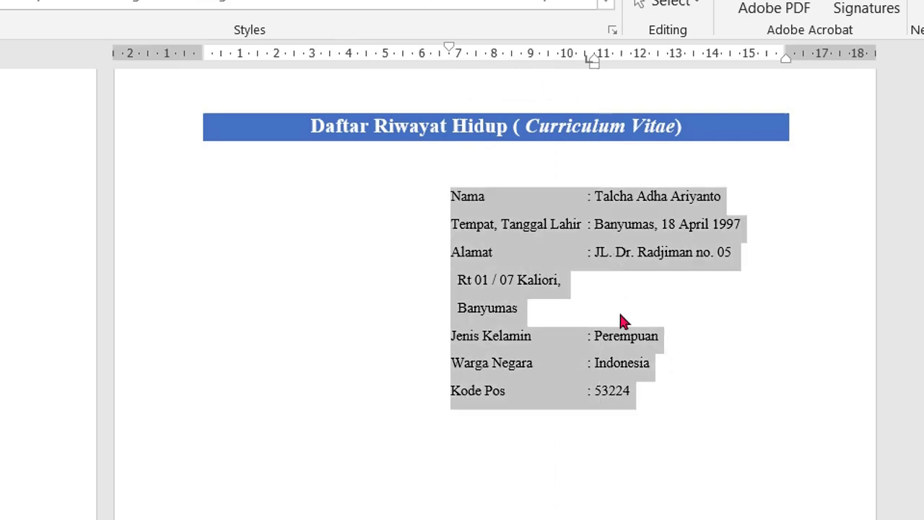
pyautogui.click(505, 280)
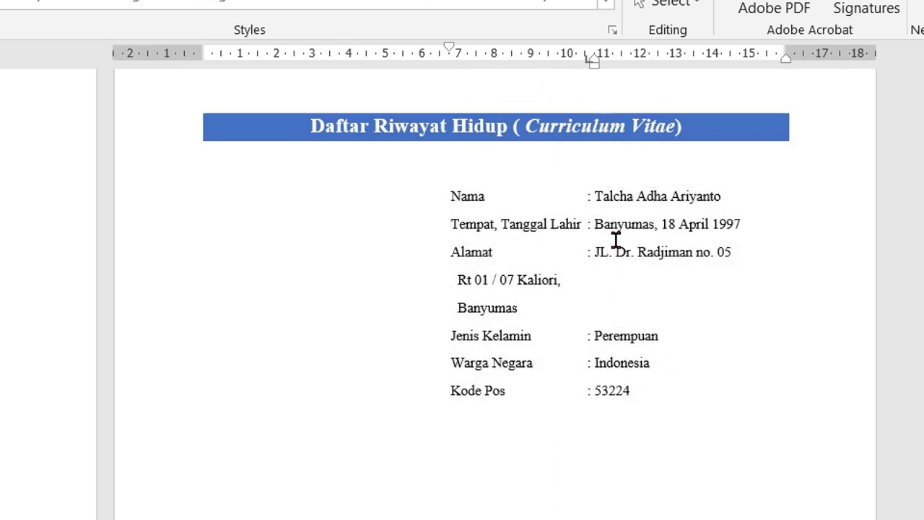
pyautogui.press('Home')
pyautogui.press('BackSpace')
pyautogui.press('BackSpace')
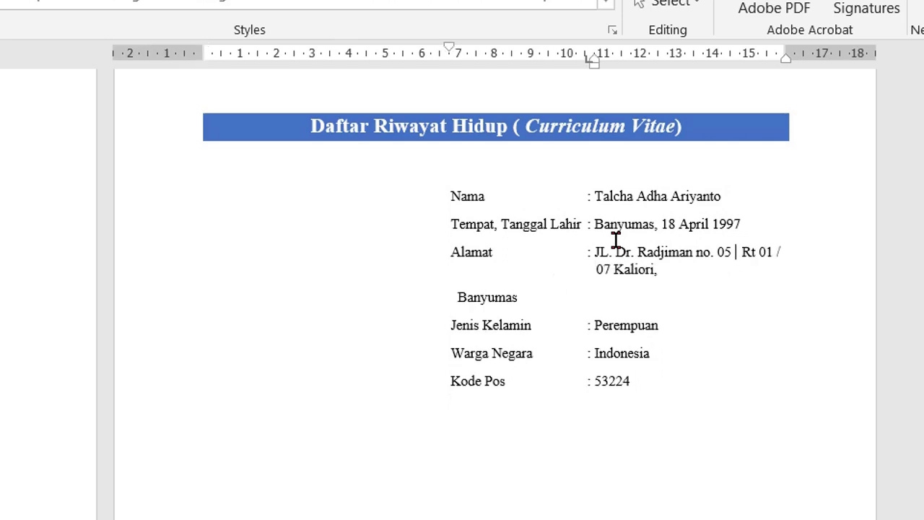
pyautogui.press('BackSpace')
pyautogui.press('BackSpace')
pyautogui.press('BackSpace')
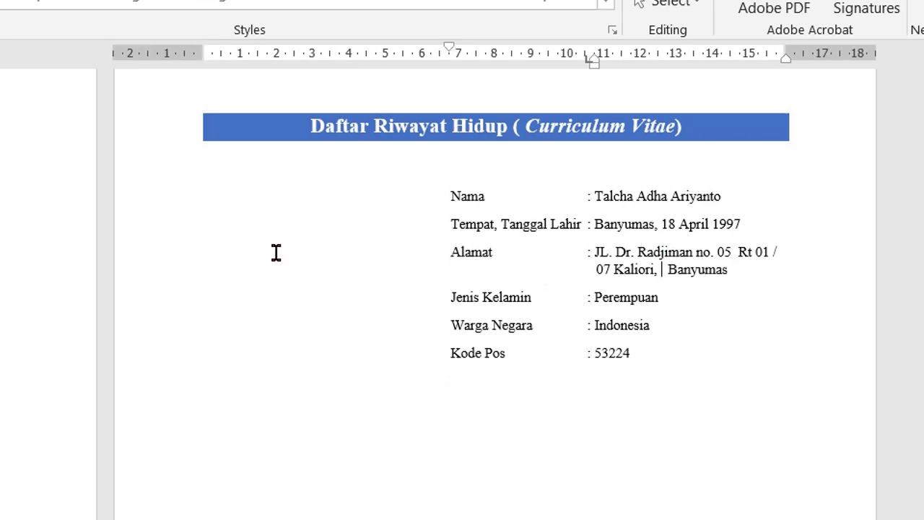
# Shift the Nama–Kode Pos block slightly left and realign the colon column.
pyautogui.moveTo(151, 198); pyautogui.dragTo(170, 372)
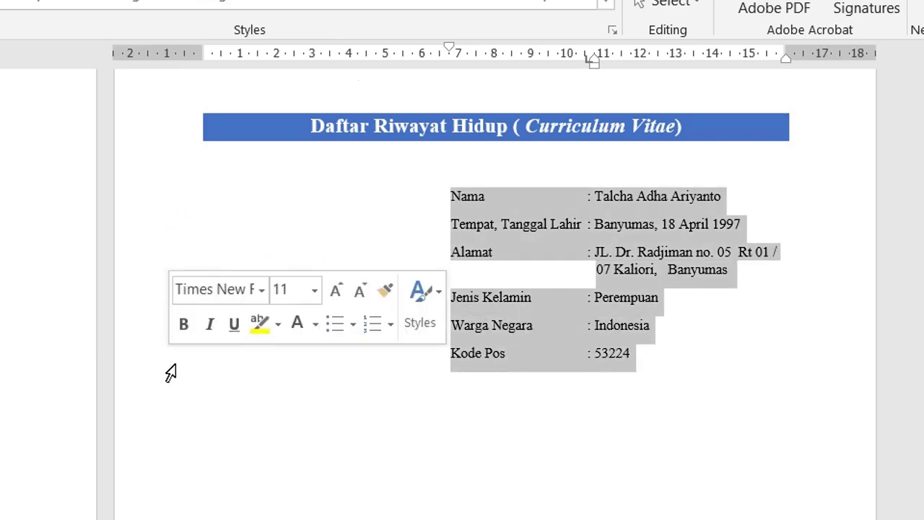
pyautogui.moveTo(594, 61)
pyautogui.mouseDown()
pyautogui.moveTo(570, 73)
pyautogui.moveTo(543, 67)
pyautogui.mouseUp()
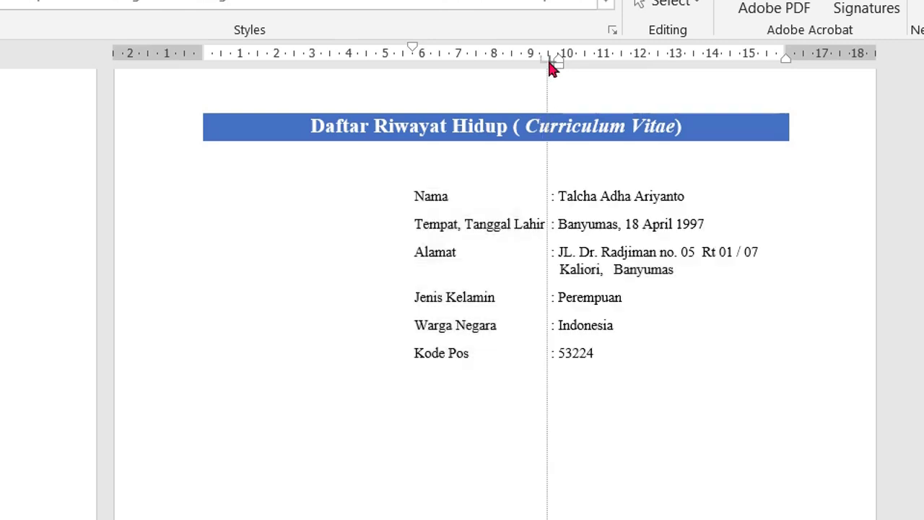
pyautogui.moveTo(547, 67); pyautogui.dragTo(552, 68)
pyautogui.click(657, 254)
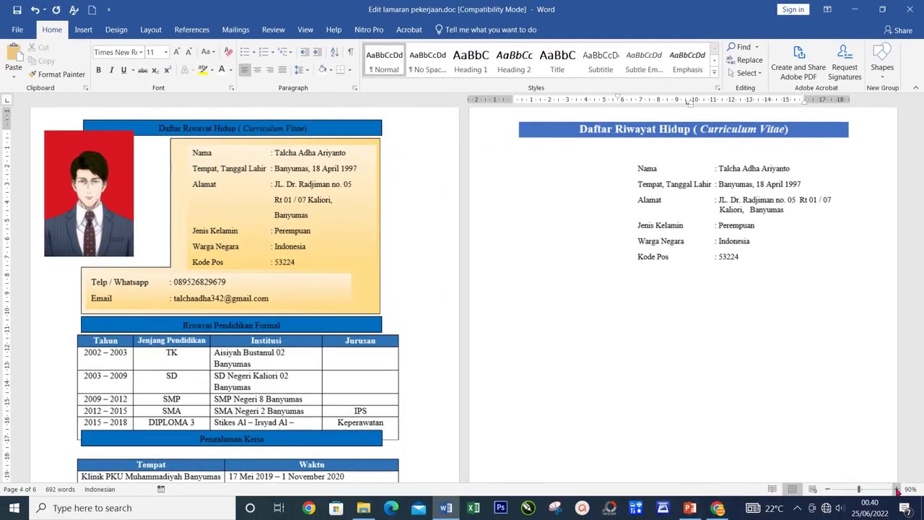
# Move the photo back beside the biodata box on page 3.
pyautogui.click(897, 488)
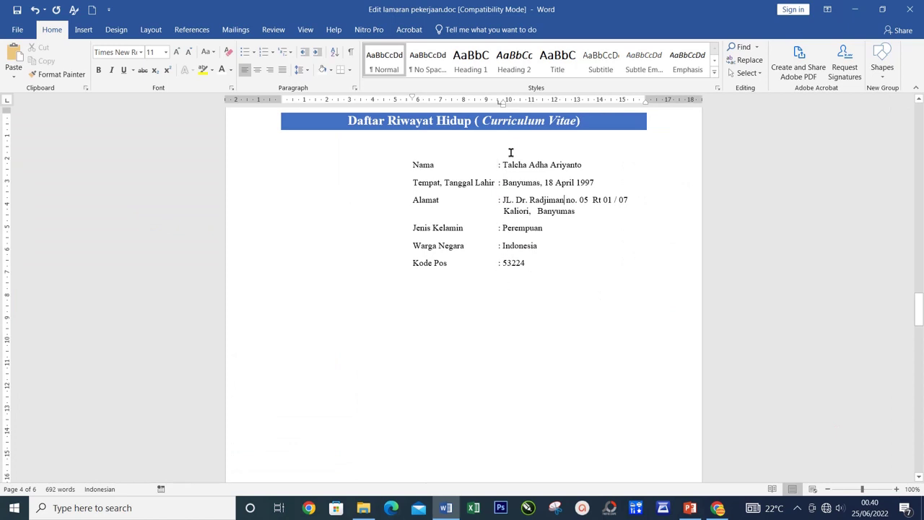
pyautogui.scroll(-2, 614, 284)
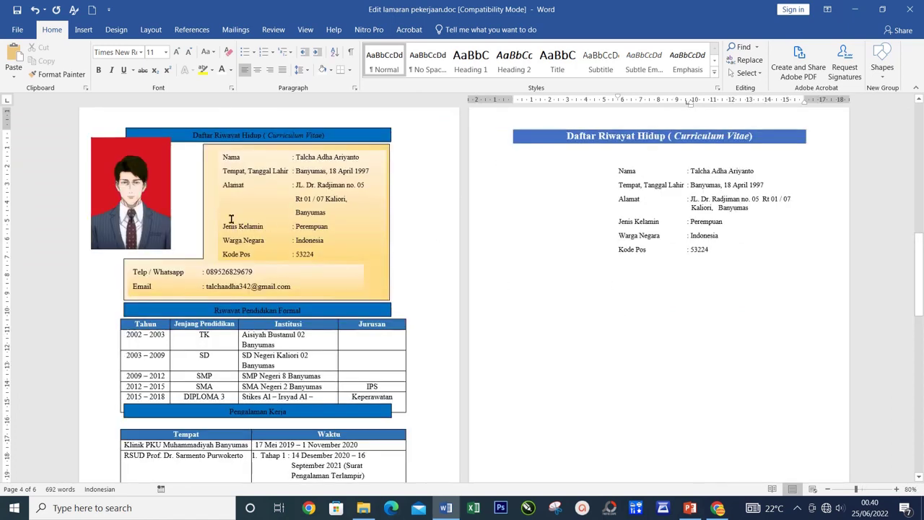
pyautogui.click(151, 208)
pyautogui.moveTo(183, 213); pyautogui.dragTo(183, 212)
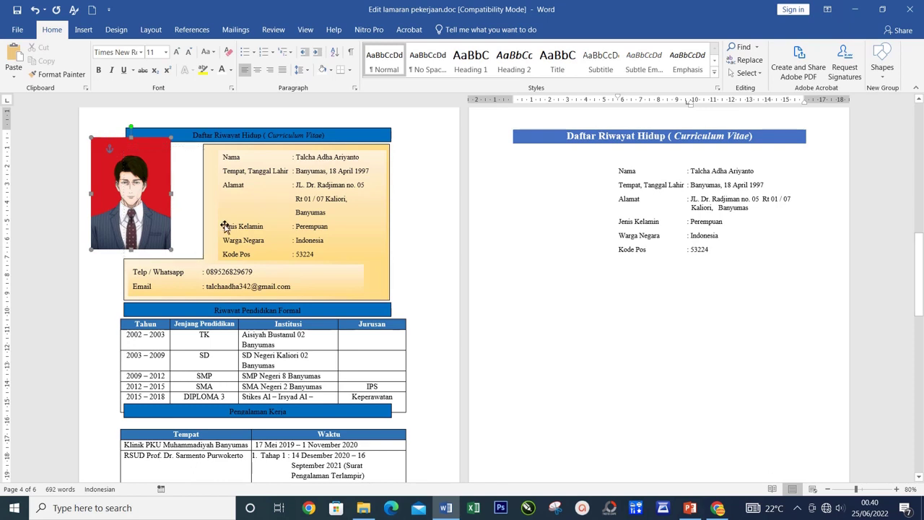
pyautogui.click(381, 204)
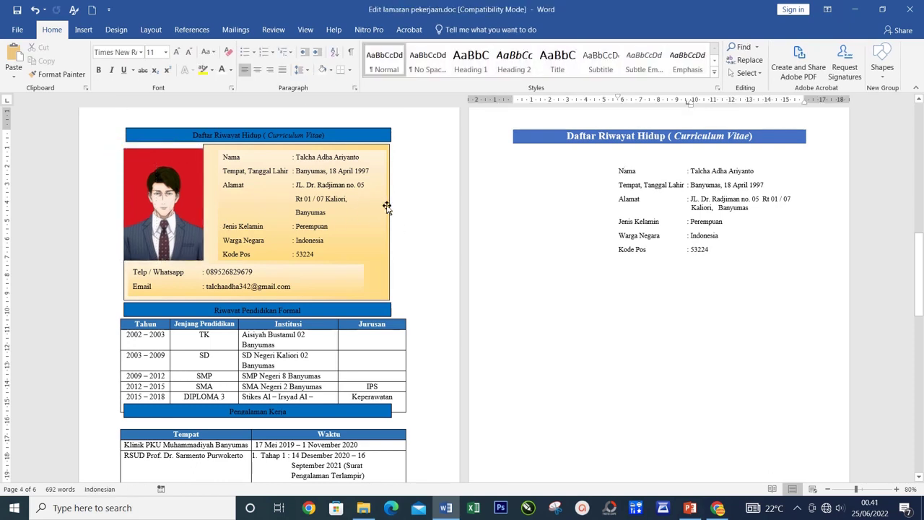
# Choose the rectangle from Insert > Shapes.
pyautogui.click(83, 29)
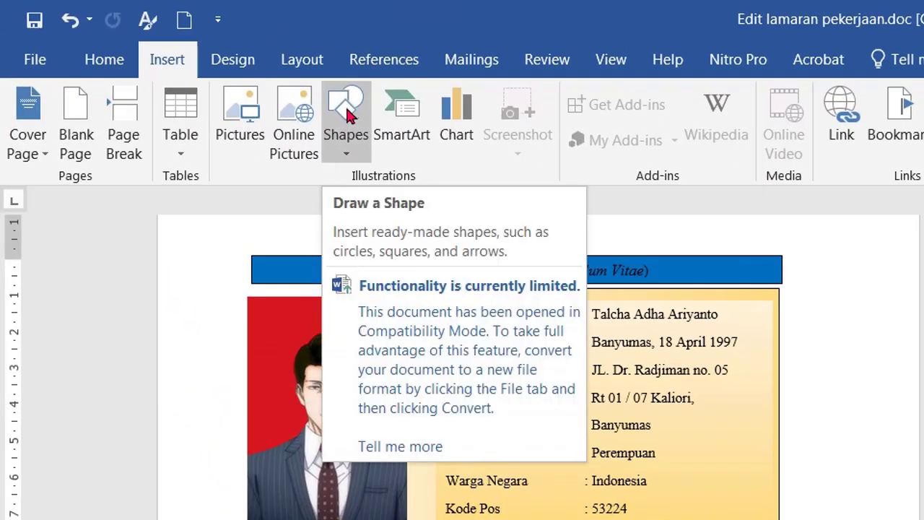
pyautogui.click(349, 155)
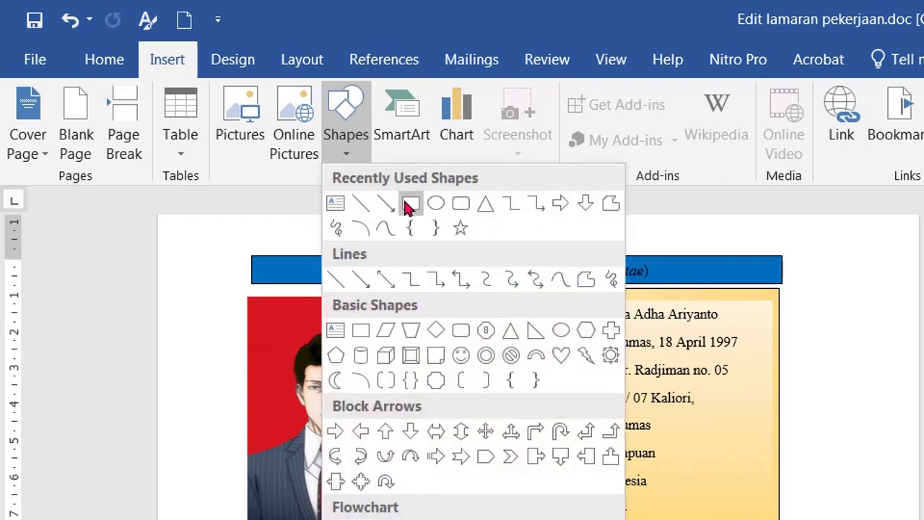
pyautogui.click(411, 204)
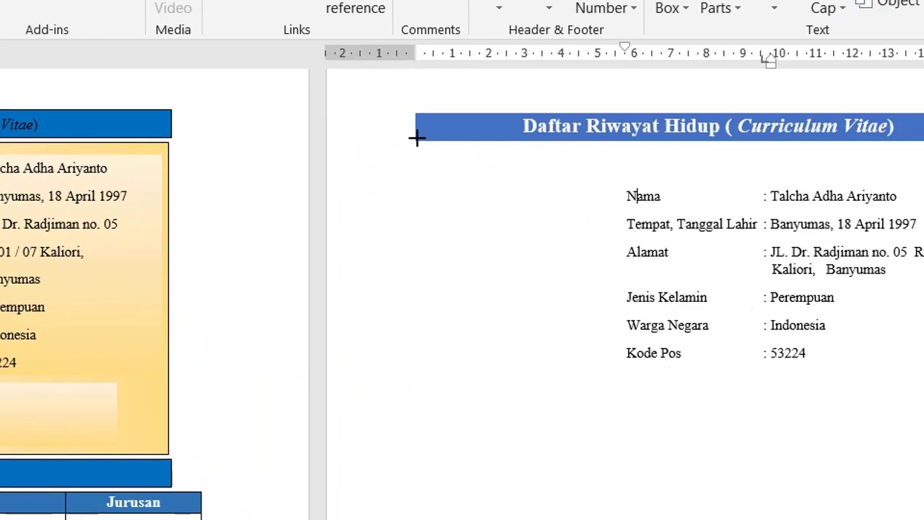
# Draw a rectangle on page 4 and give it the Diagonal Gradient – Accent 4 yellow style.
pyautogui.moveTo(182, 84)
pyautogui.mouseDown()
pyautogui.moveTo(765, 511)
pyautogui.moveTo(872, 432)
pyautogui.mouseUp()
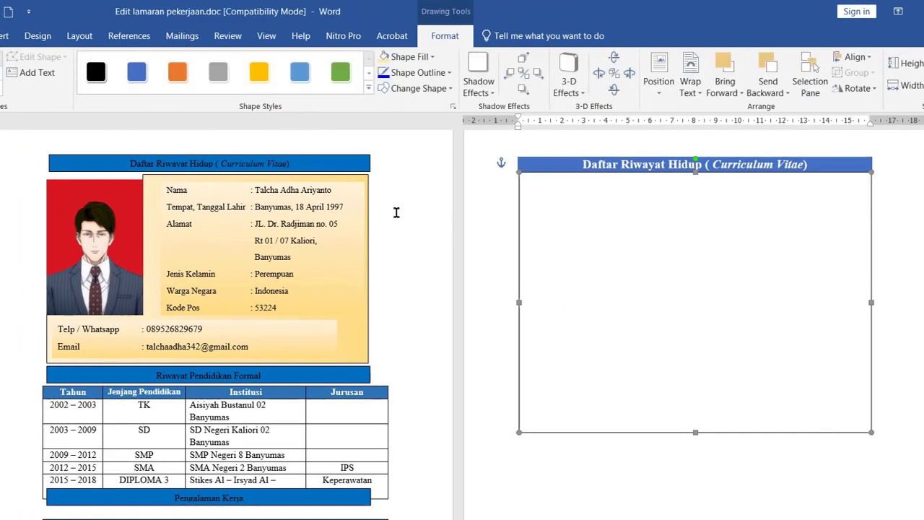
pyautogui.click(368, 88)
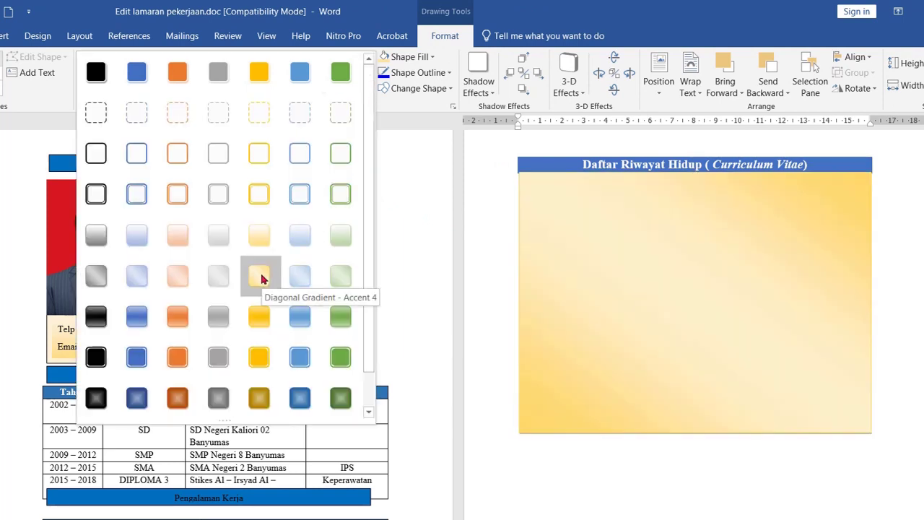
pyautogui.click(262, 279)
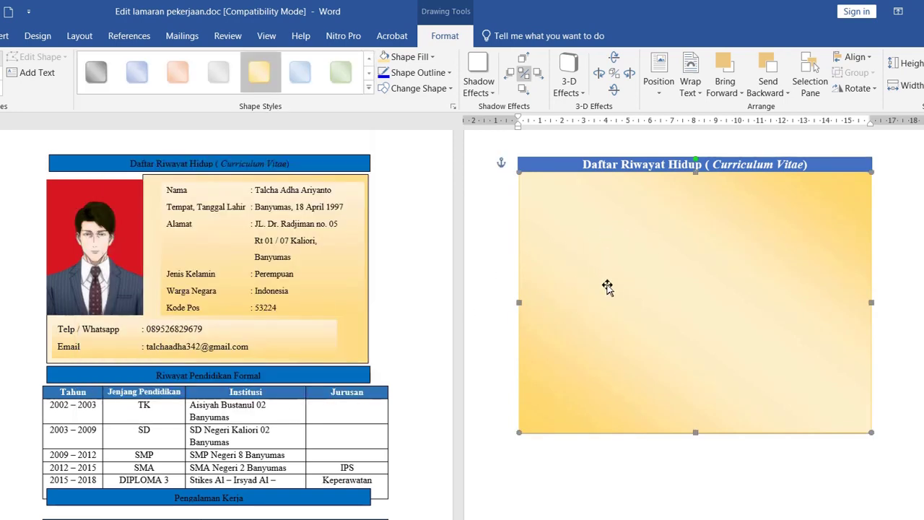
# Place the rectangle right under the title bar and set its wrapping to Behind Text.
pyautogui.moveTo(607, 286); pyautogui.dragTo(622, 358)
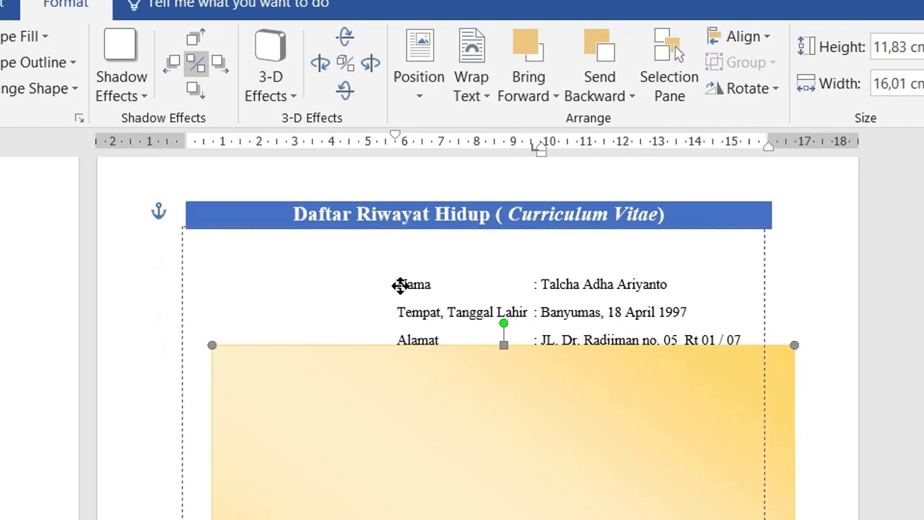
pyautogui.moveTo(400, 285); pyautogui.dragTo(405, 283)
pyautogui.moveTo(403, 283); pyautogui.dragTo(411, 309)
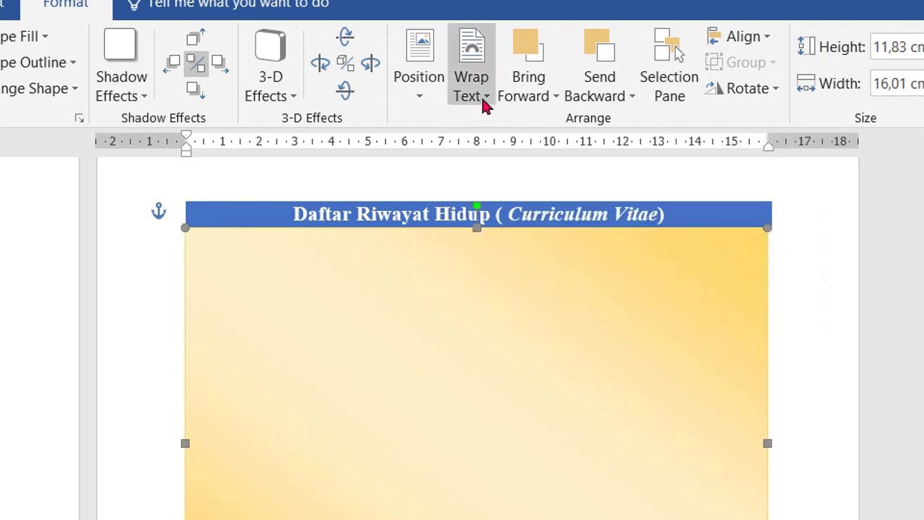
pyautogui.click(483, 101)
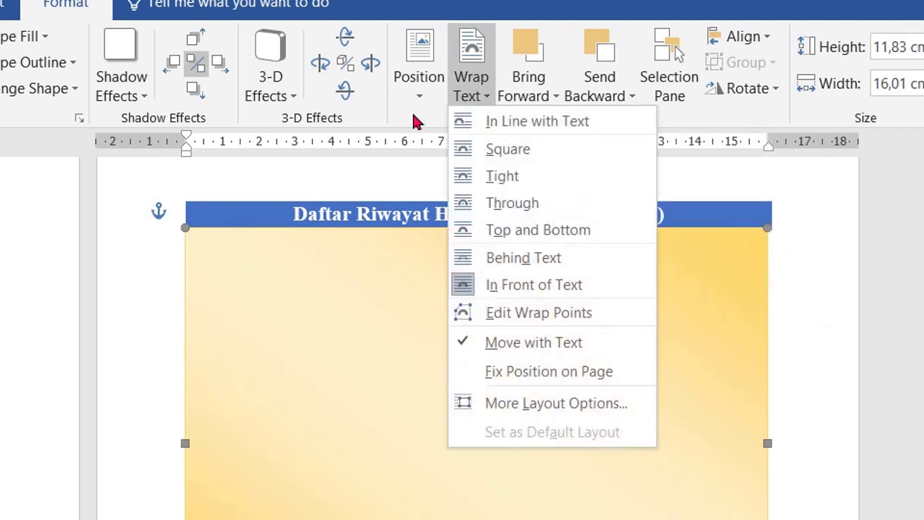
pyautogui.click(588, 258)
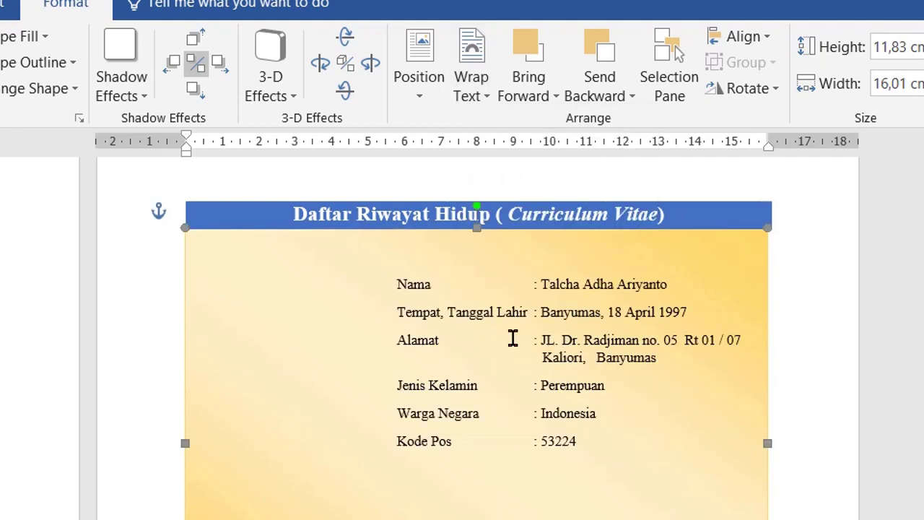
# Increase the font size of the page 4 biodata lines from Nama downward.
pyautogui.click(495, 313)
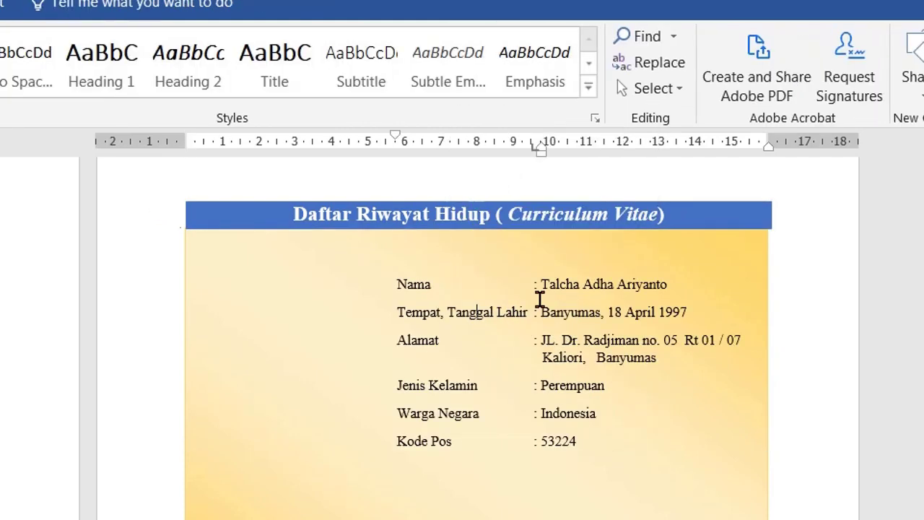
pyautogui.moveTo(133, 285); pyautogui.dragTo(138, 443)
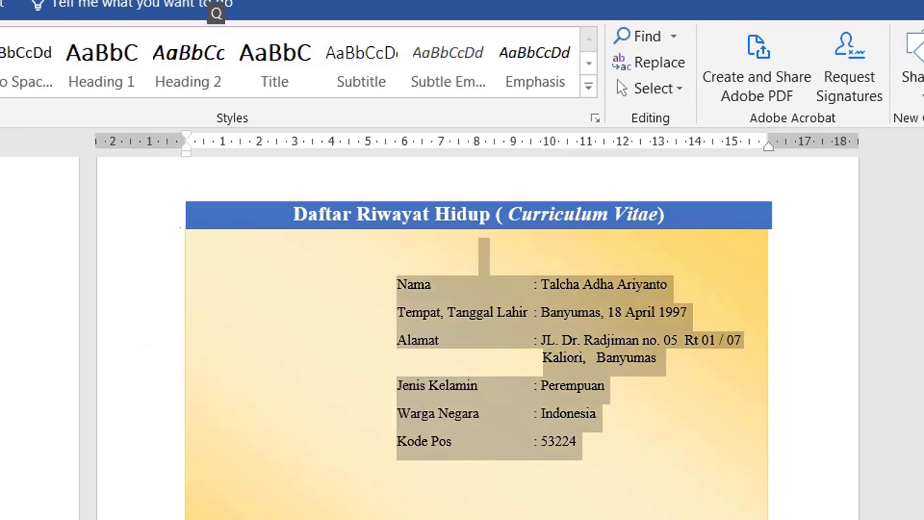
pyautogui.hotkey('ctrl', 'shift', '.')
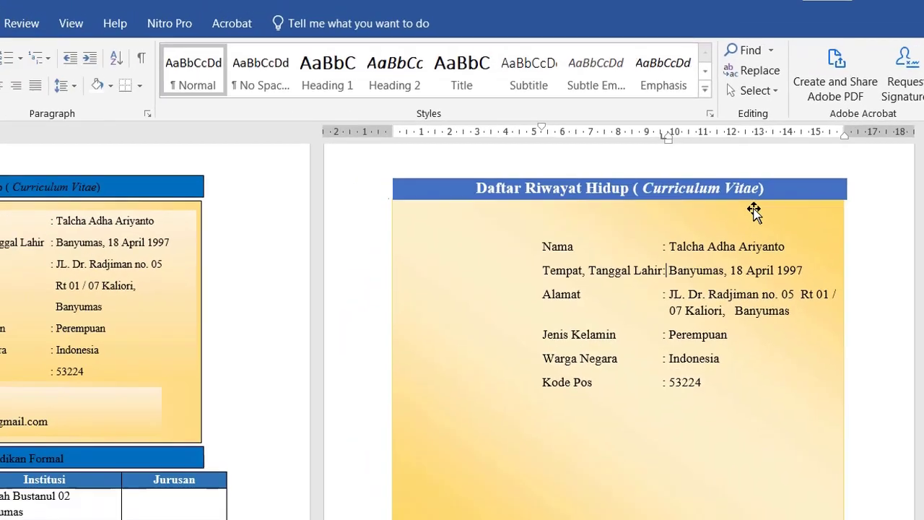
pyautogui.click(820, 190)
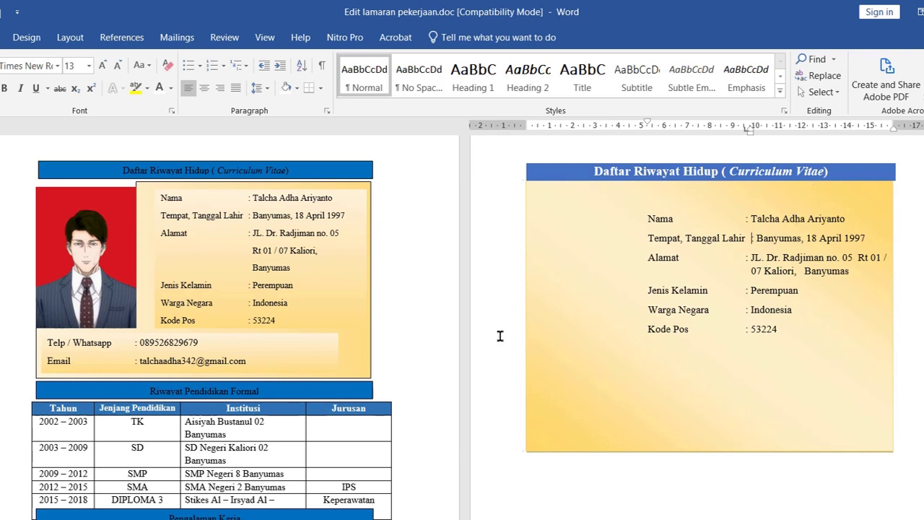
# Reposition the Telp/Email box at the bottom of the first page's biodata.
pyautogui.click(199, 344)
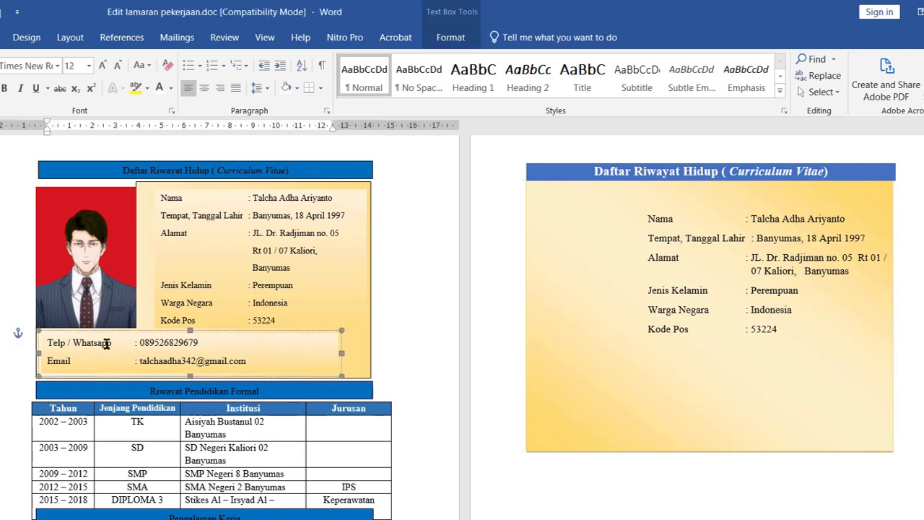
pyautogui.moveTo(90, 333); pyautogui.dragTo(144, 272)
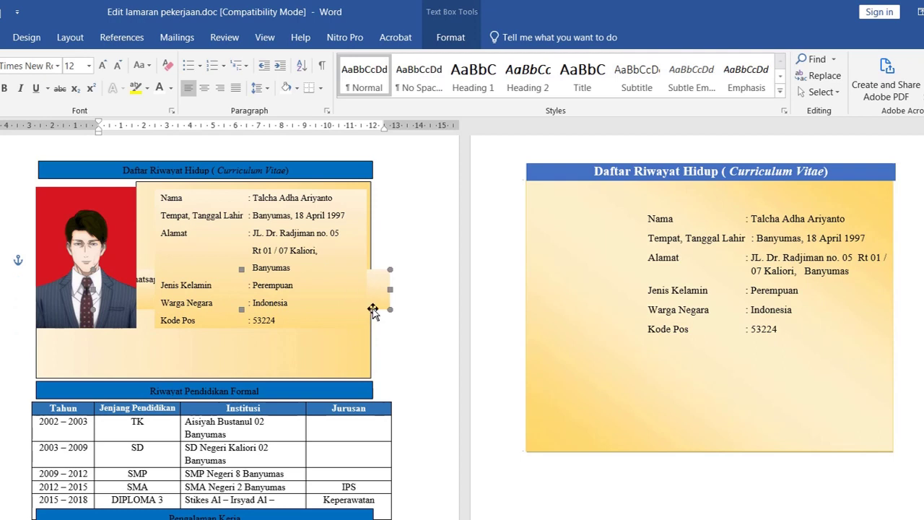
pyautogui.moveTo(377, 306); pyautogui.dragTo(331, 365)
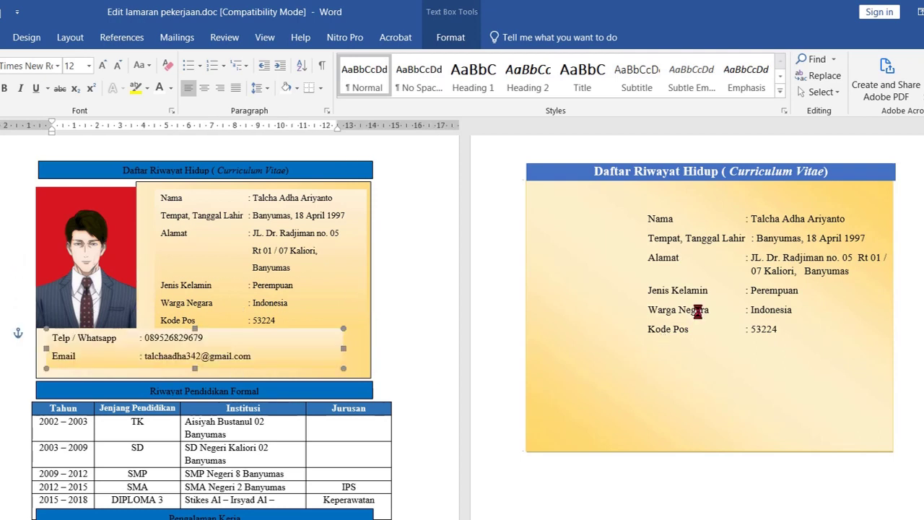
pyautogui.click(665, 327)
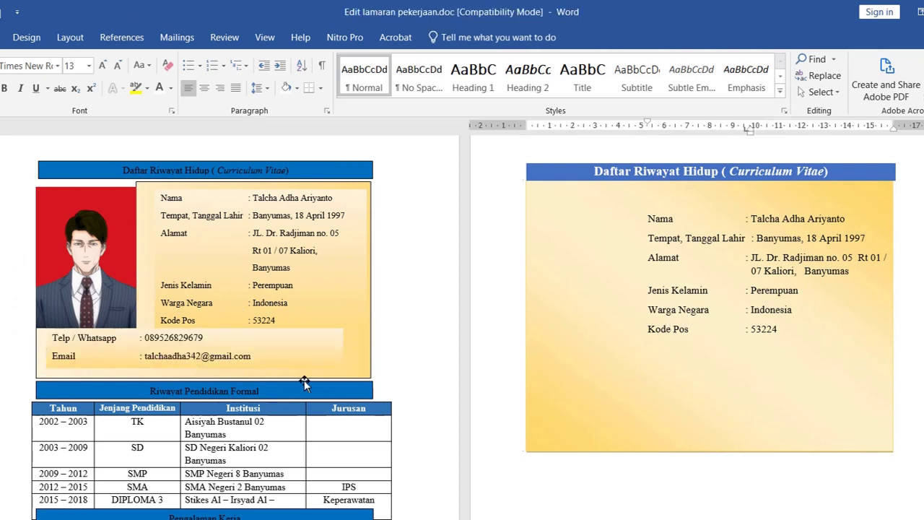
pyautogui.click(216, 354)
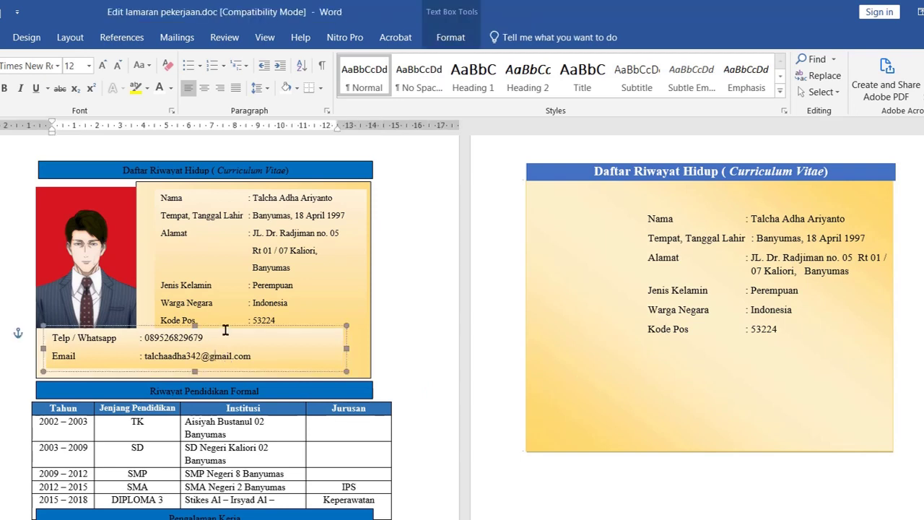
pyautogui.moveTo(224, 336); pyautogui.dragTo(226, 347)
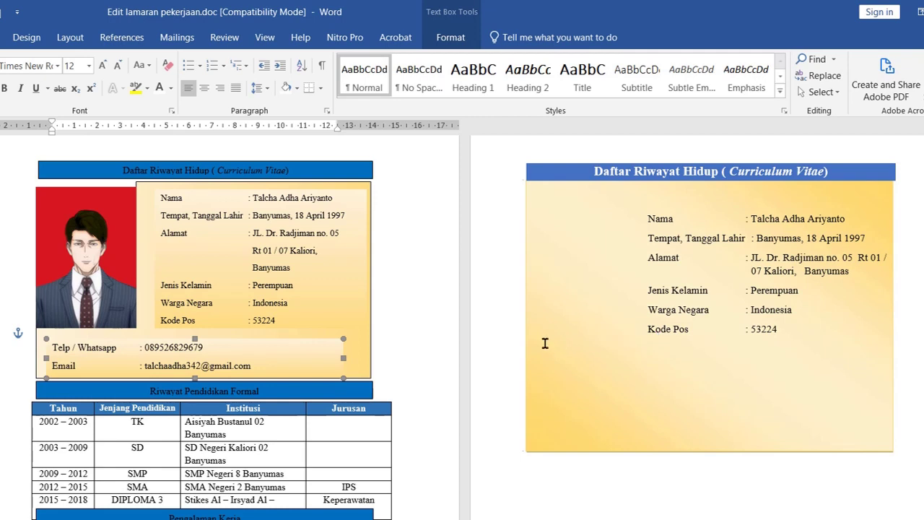
pyautogui.click(781, 312)
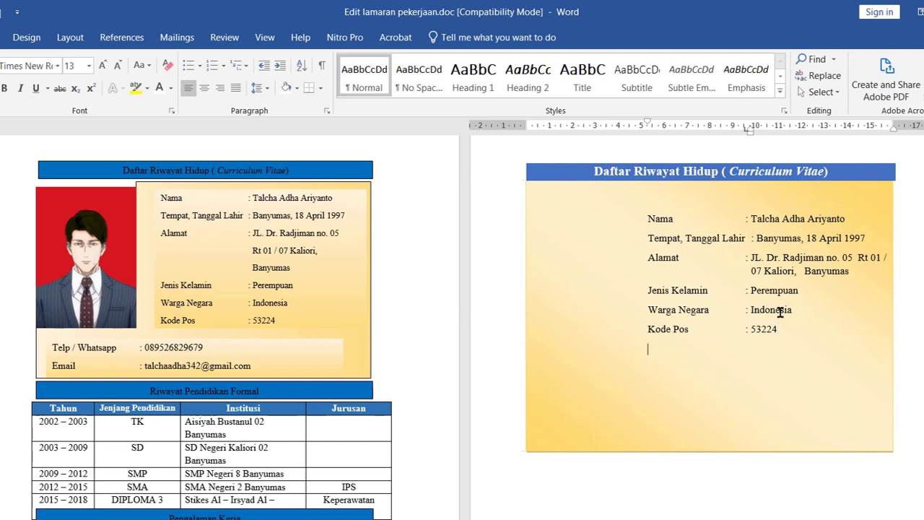
# Copy the Telp/Whatsapp and Email lines and paste them below Kode Pos on page 4.
pyautogui.press('BackSpace')
pyautogui.moveTo(61, 350); pyautogui.dragTo(253, 369)
pyautogui.click(572, 363)
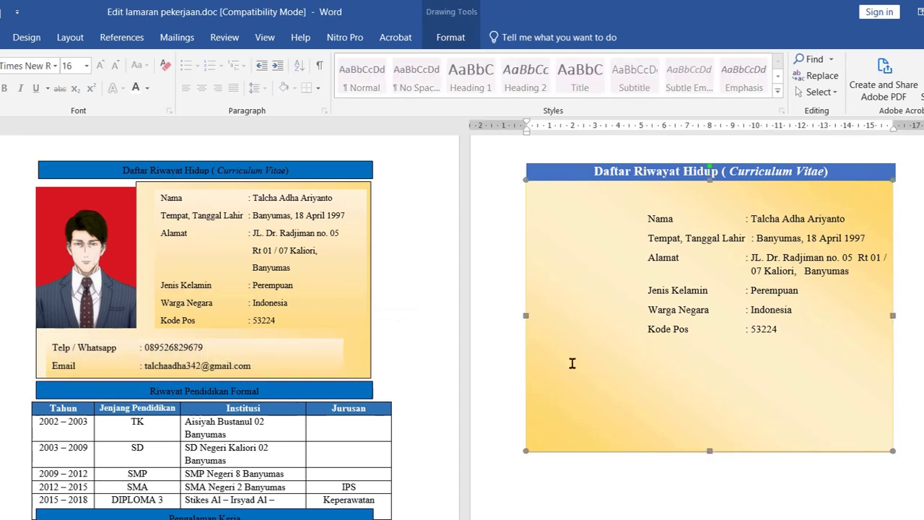
pyautogui.click(572, 363)
pyautogui.hotkey('ctrl', 'v')
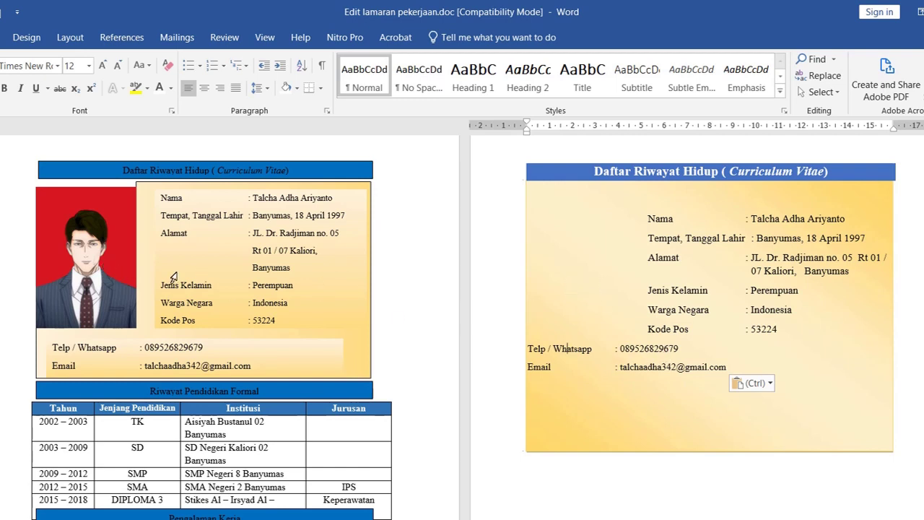
# Insert the red-background portrait from the Foto folder and drag it up onto the page 4 CV.
pyautogui.moveTo(89, 254)
pyautogui.mouseDown()
pyautogui.moveTo(198, 254)
pyautogui.moveTo(72, 254)
pyautogui.mouseUp()
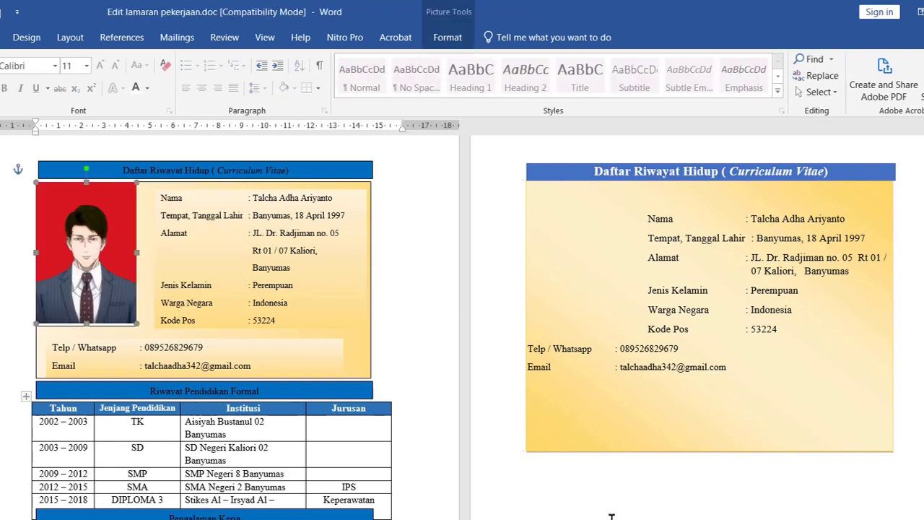
pyautogui.click(607, 333)
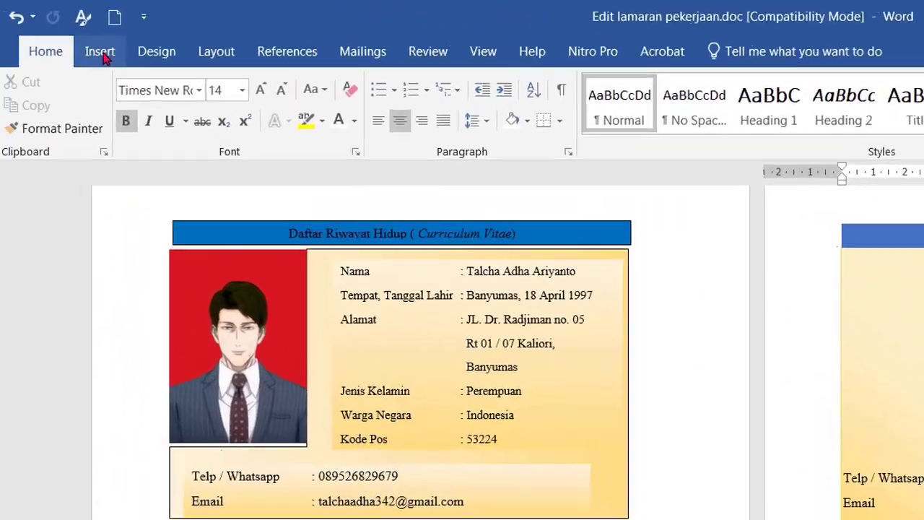
pyautogui.click(167, 59)
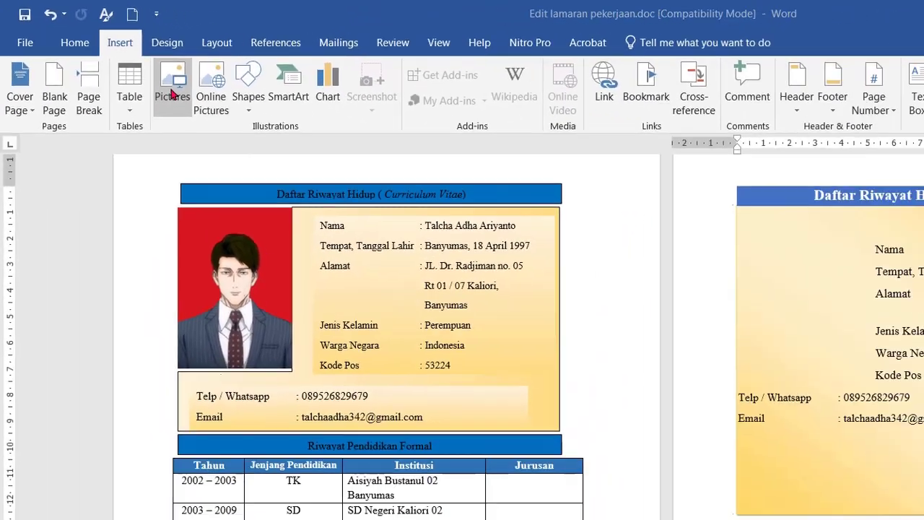
pyautogui.click(172, 90)
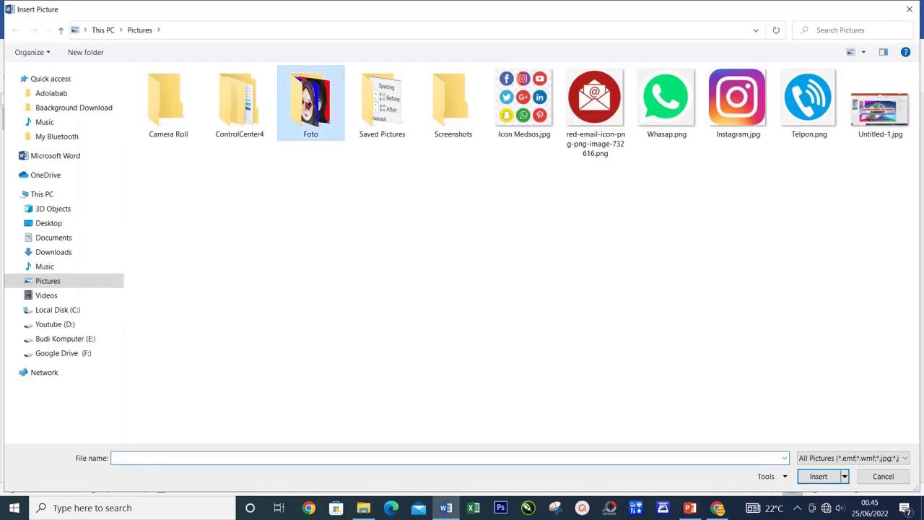
pyautogui.doubleClick(310, 94)
pyautogui.doubleClick(751, 105)
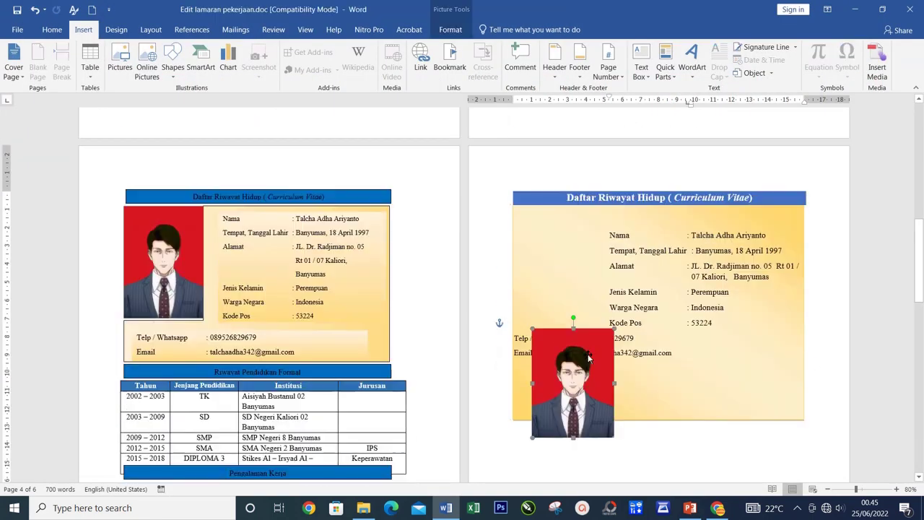
pyautogui.moveTo(588, 355)
pyautogui.mouseDown()
pyautogui.moveTo(571, 252)
pyautogui.moveTo(571, 268)
pyautogui.mouseUp()
# Move the yellow gradient rectangle right and down so the portrait photo and Nama line show.
pyautogui.click(602, 405)
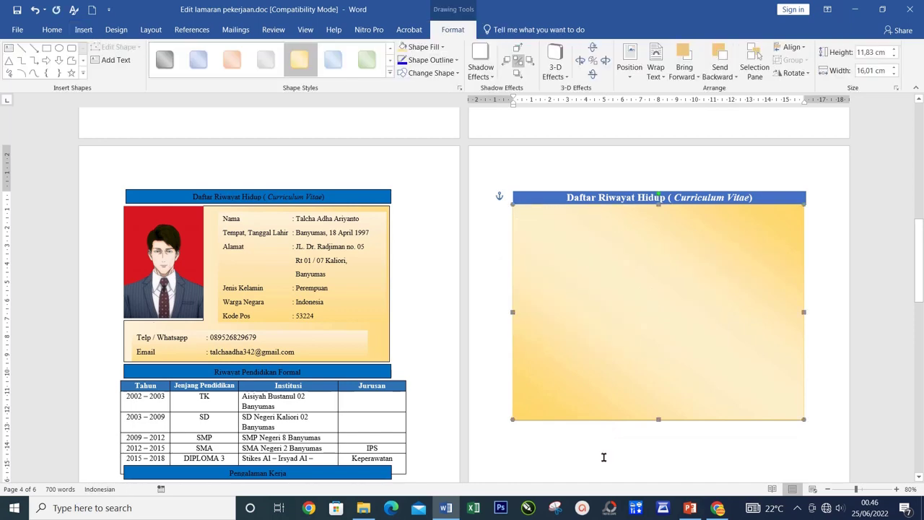
pyautogui.doubleClick(599, 360)
pyautogui.moveTo(607, 353); pyautogui.dragTo(595, 338)
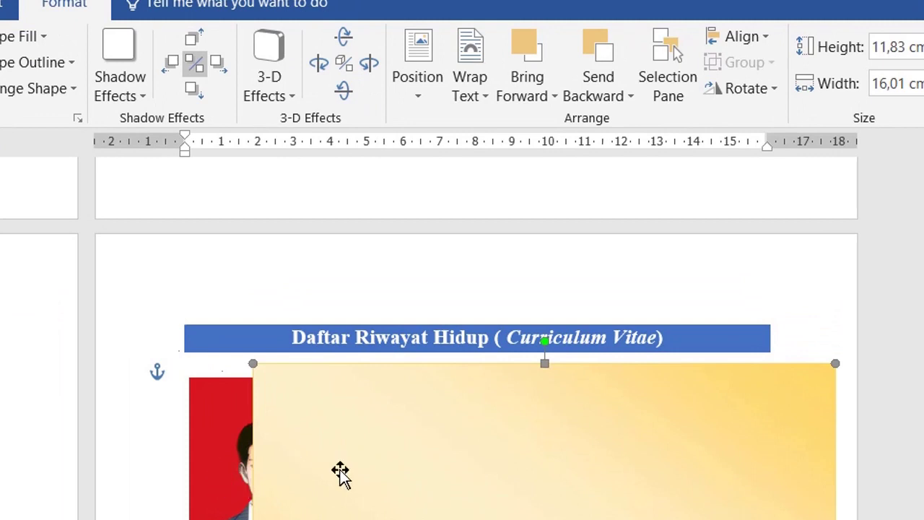
pyautogui.moveTo(400, 470)
pyautogui.mouseDown()
pyautogui.moveTo(395, 517)
pyautogui.moveTo(370, 518)
pyautogui.mouseUp()
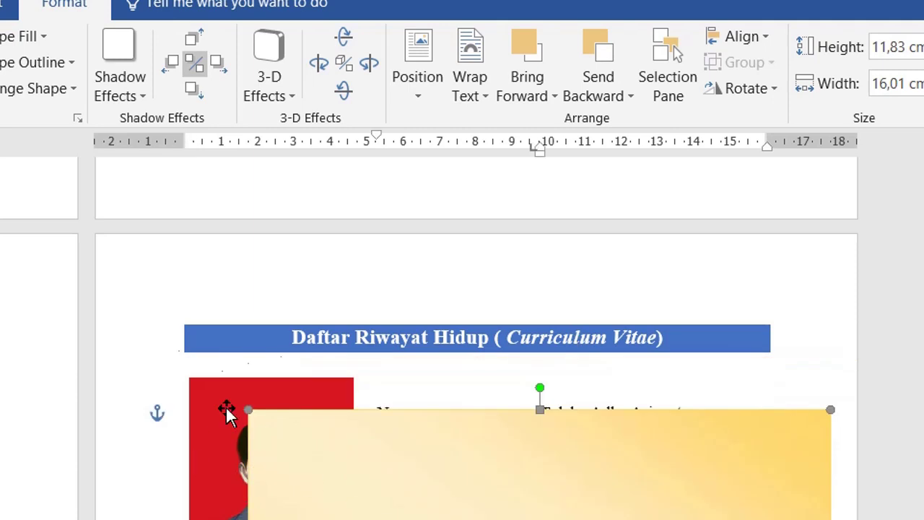
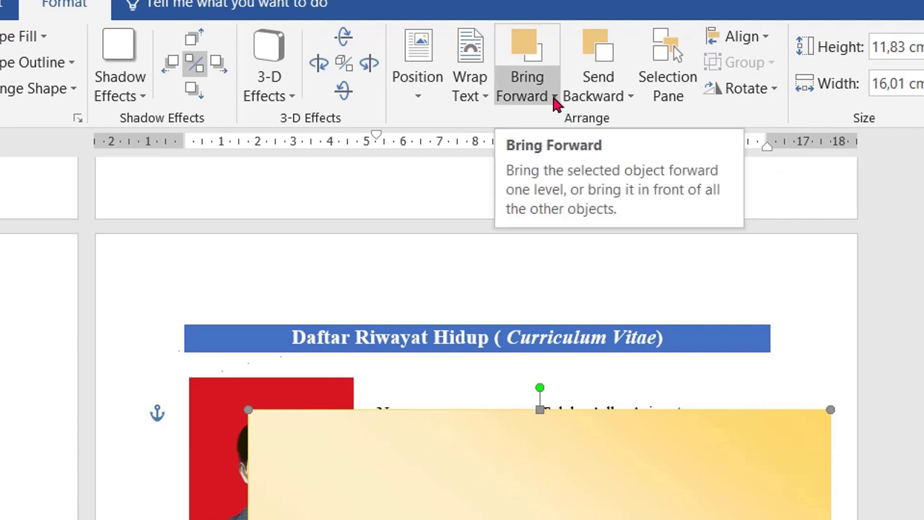
# Send the gradient box to the back and drag the photo onto it.
pyautogui.click(605, 79)
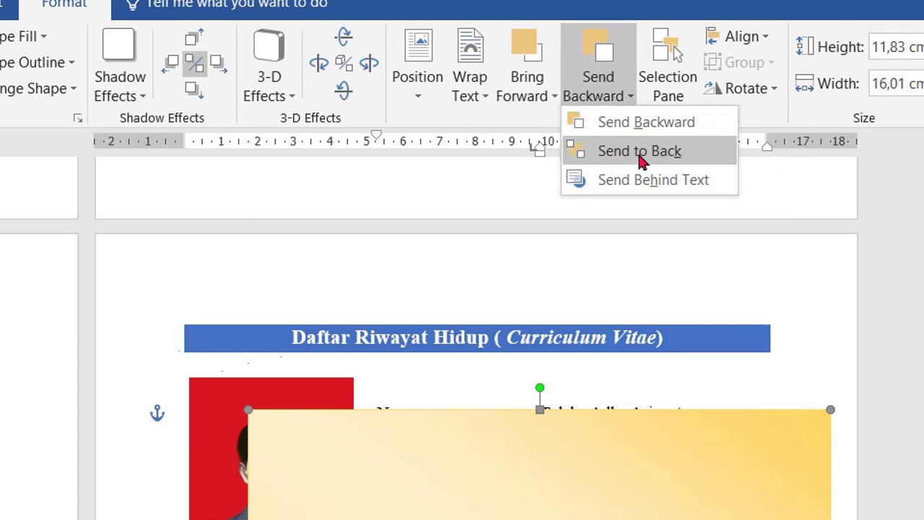
pyautogui.click(639, 124)
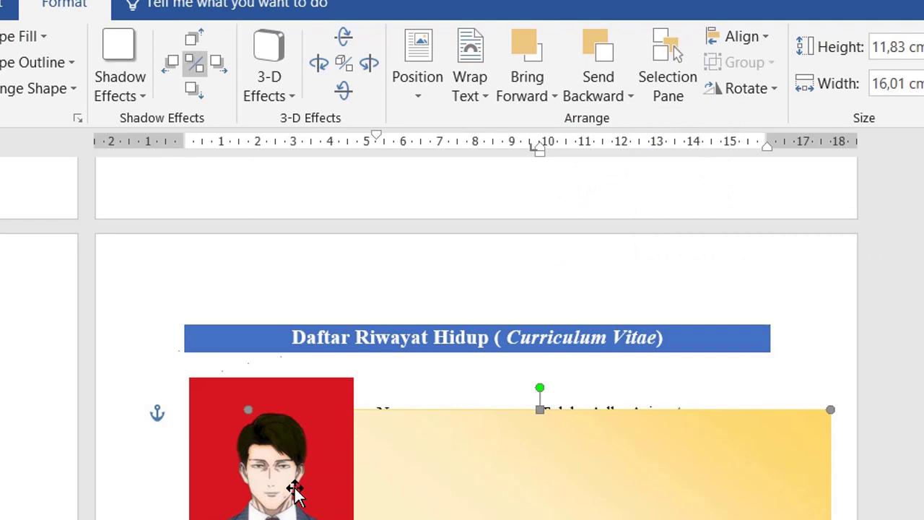
pyautogui.moveTo(281, 447); pyautogui.dragTo(417, 518)
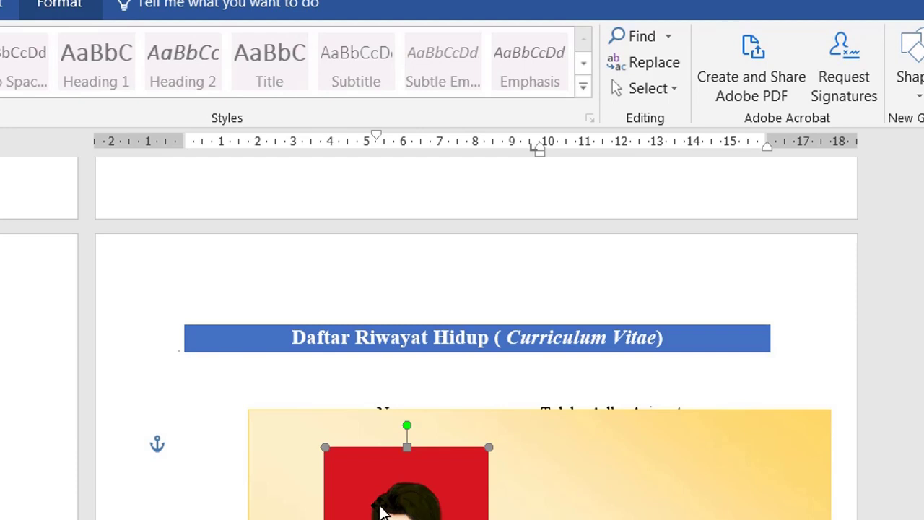
pyautogui.doubleClick(363, 491)
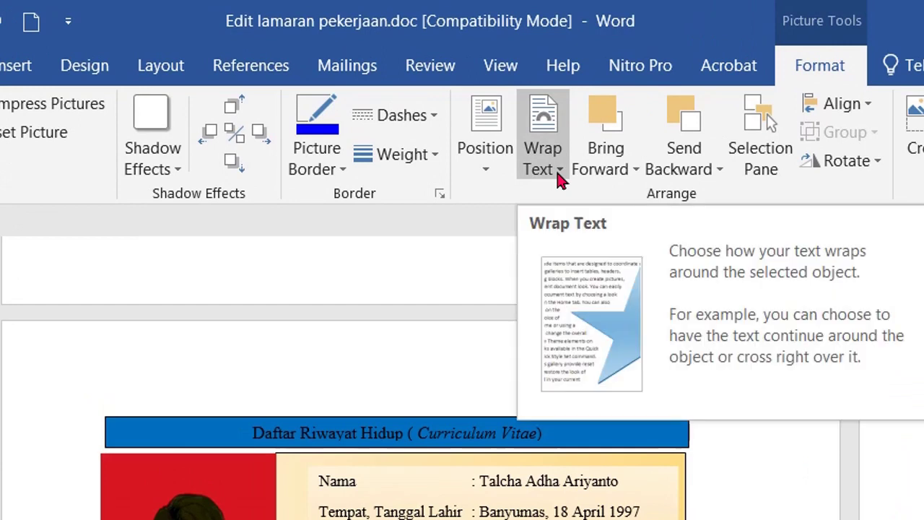
# Set the photo to In Front of Text and lift the yellow gradient box up under the title bar.
pyautogui.click(560, 174)
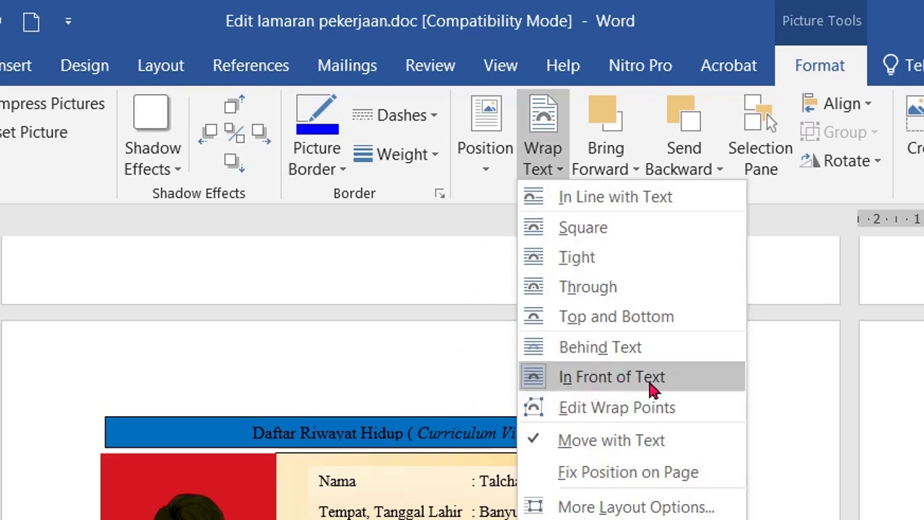
pyautogui.click(618, 349)
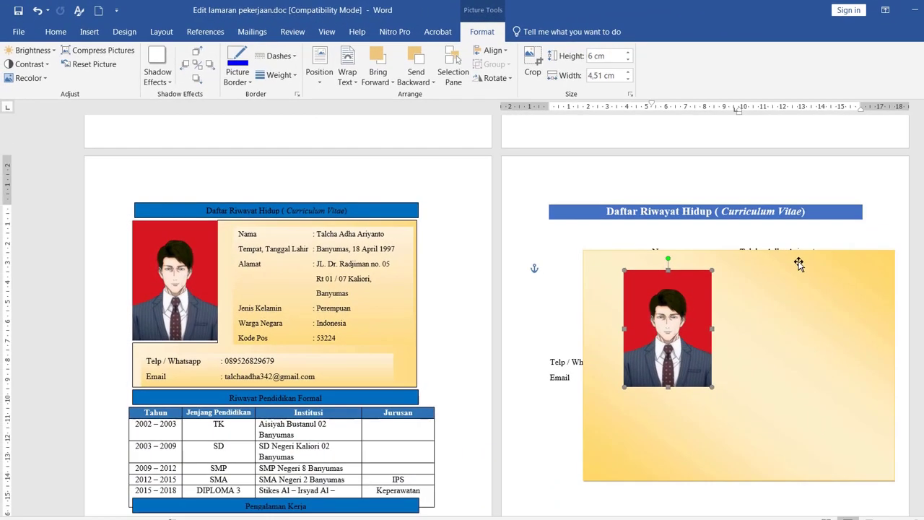
pyautogui.click(779, 246)
pyautogui.moveTo(778, 245); pyautogui.dragTo(773, 233)
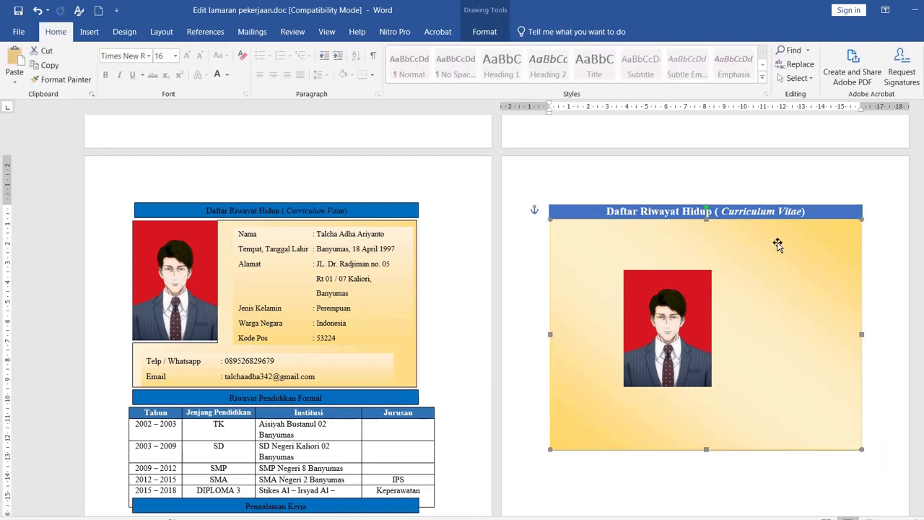
# Set the gradient box's text wrapping to Behind Text so the details show on it.
pyautogui.rightClick(777, 244)
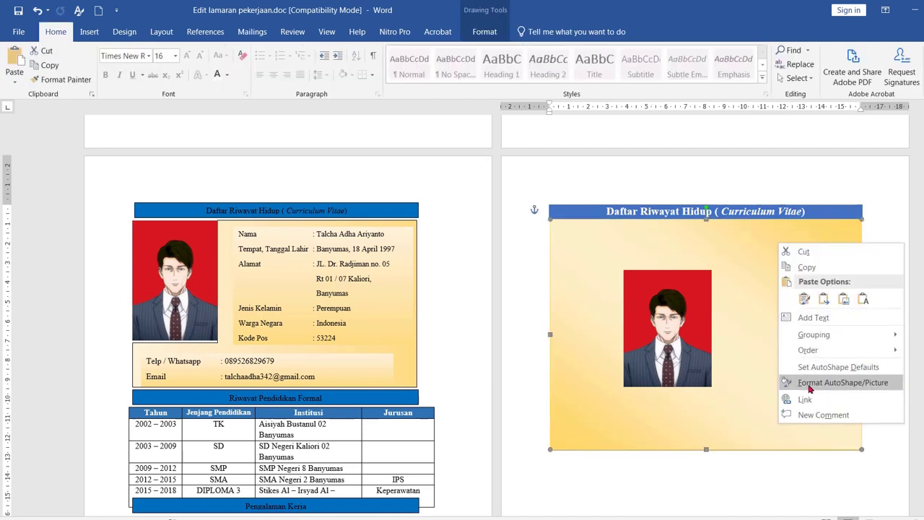
pyautogui.click(724, 231)
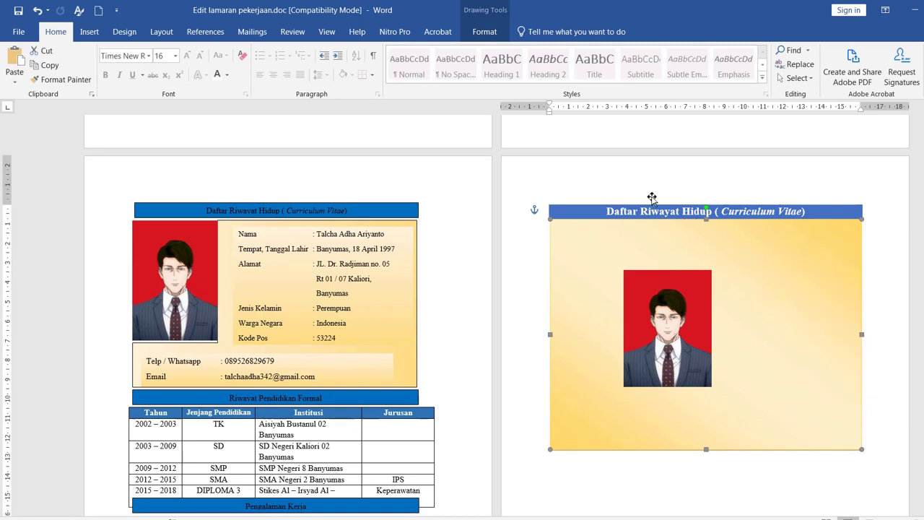
pyautogui.click(491, 36)
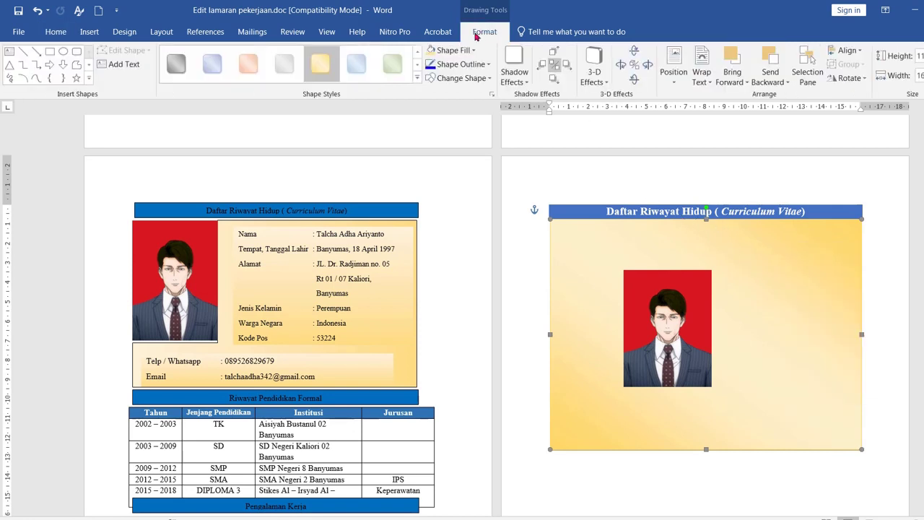
pyautogui.click(701, 80)
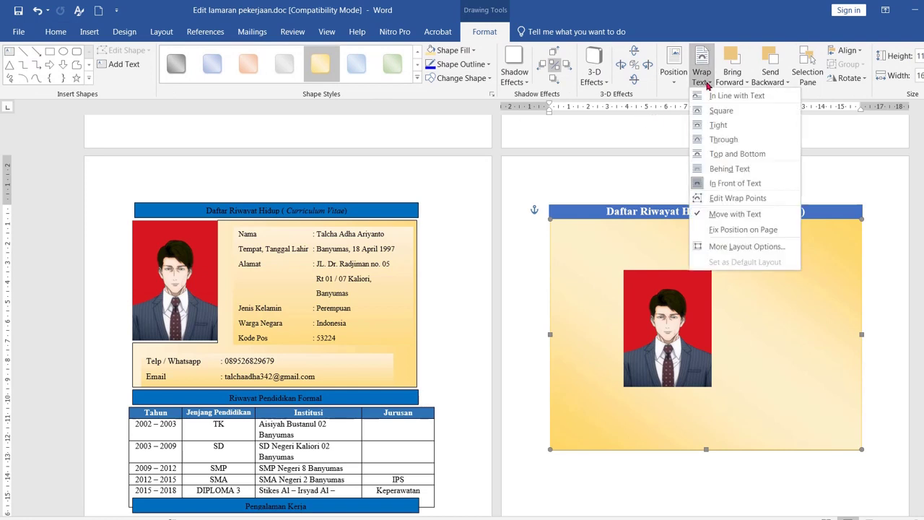
pyautogui.click(729, 169)
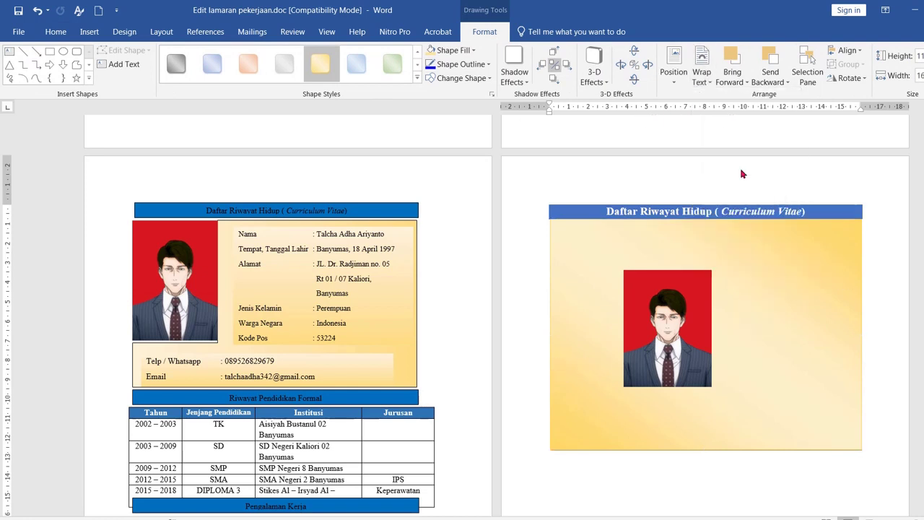
# Move the photo to the top-left corner of the yellow box.
pyautogui.moveTo(640, 290); pyautogui.dragTo(576, 250)
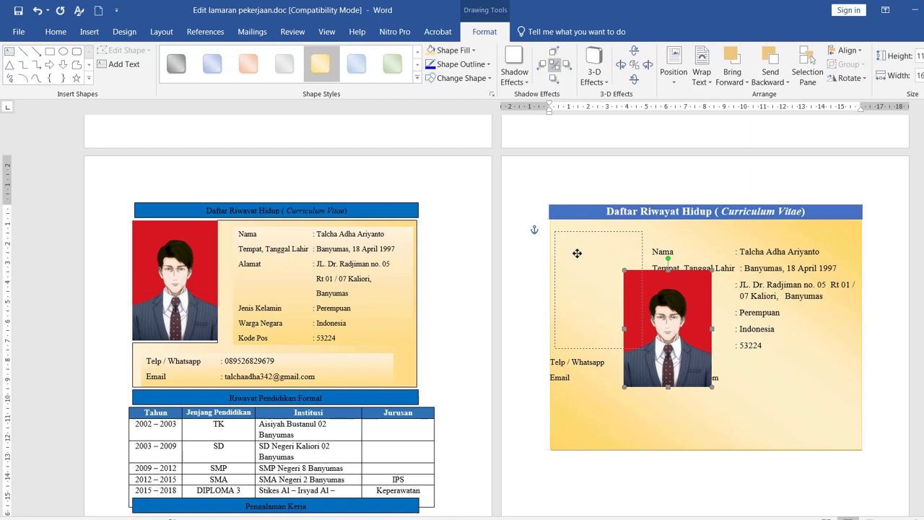
pyautogui.moveTo(575, 250); pyautogui.dragTo(576, 253)
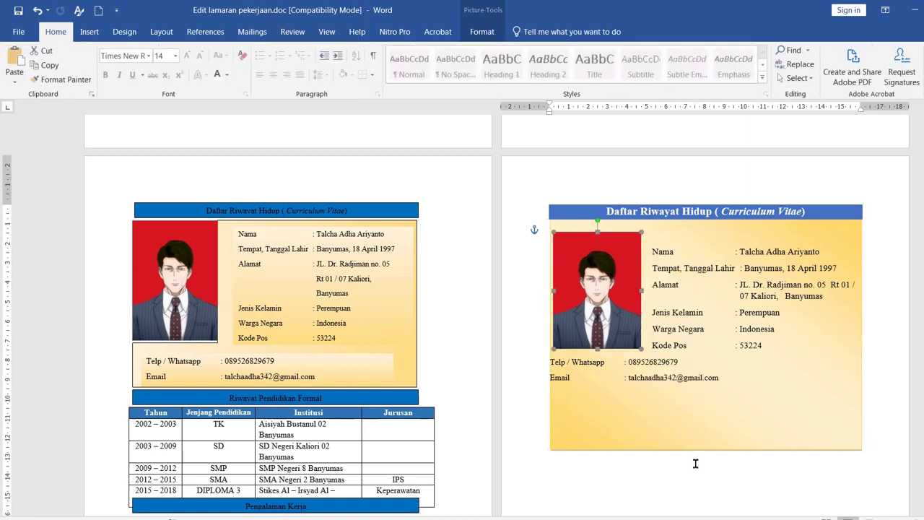
pyautogui.click(643, 374)
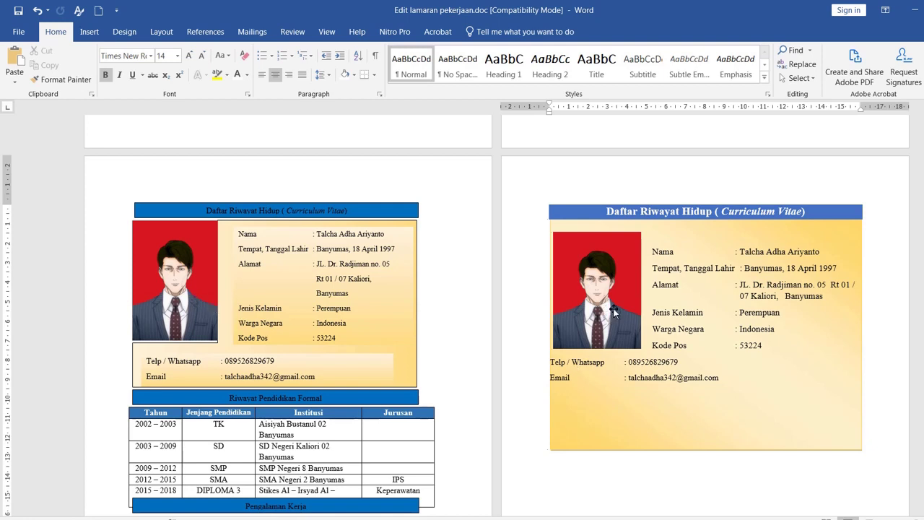
# Draw a rectangle below the details box and give it a green style.
pyautogui.scroll(-2, 621, 306)
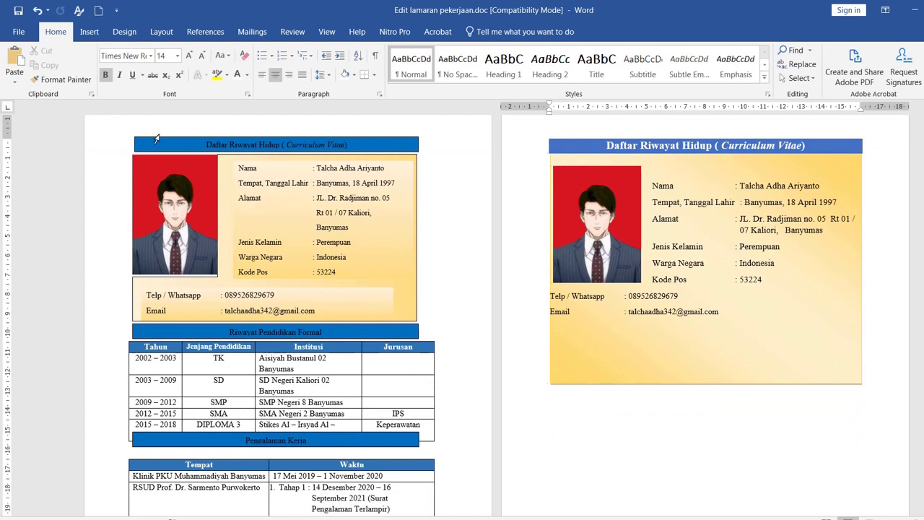
pyautogui.click(90, 32)
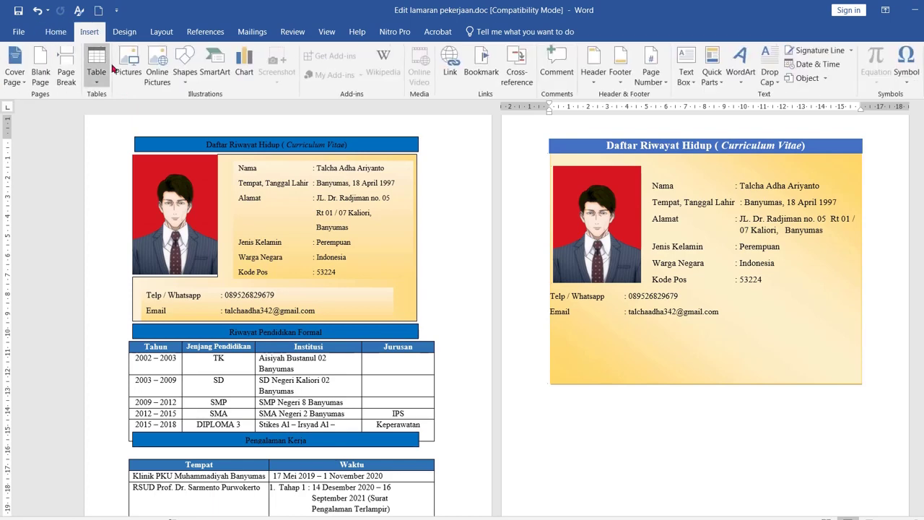
pyautogui.click(185, 65)
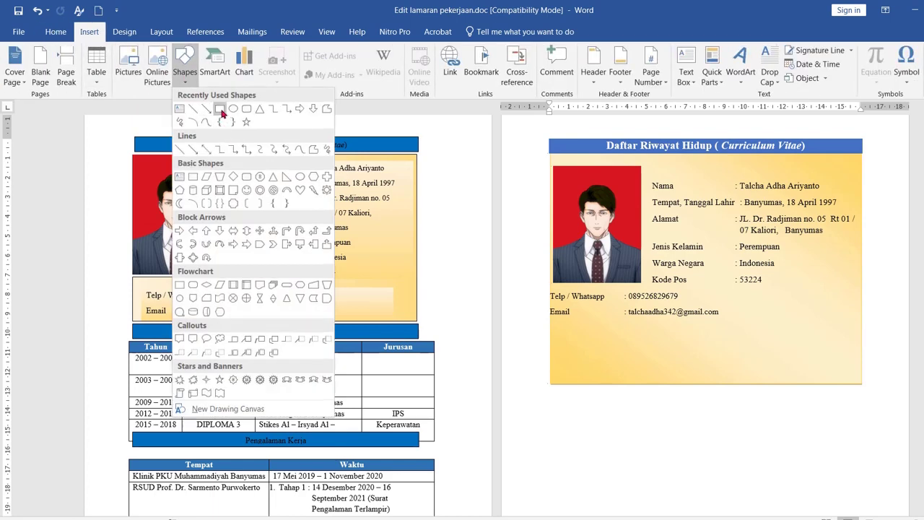
pyautogui.click(220, 108)
pyautogui.scroll(-5, 605, 330)
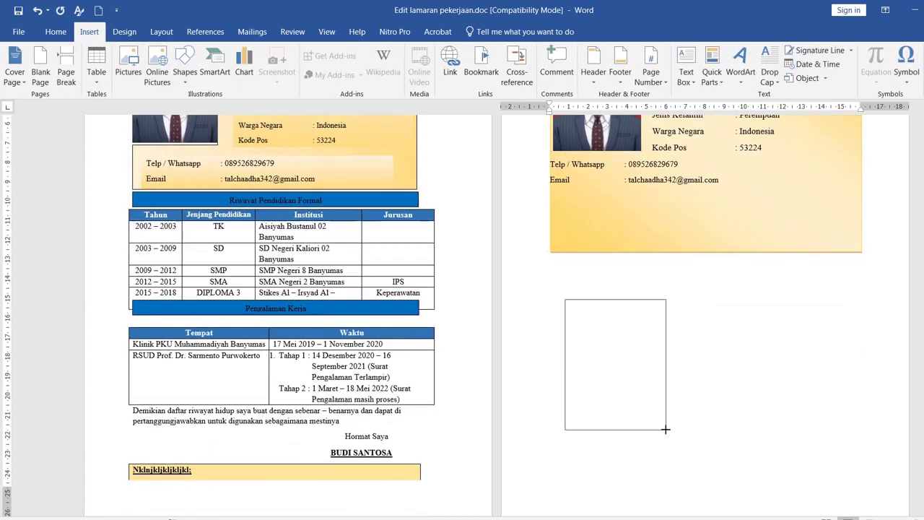
pyautogui.moveTo(565, 298); pyautogui.dragTo(666, 429)
pyautogui.click(392, 64)
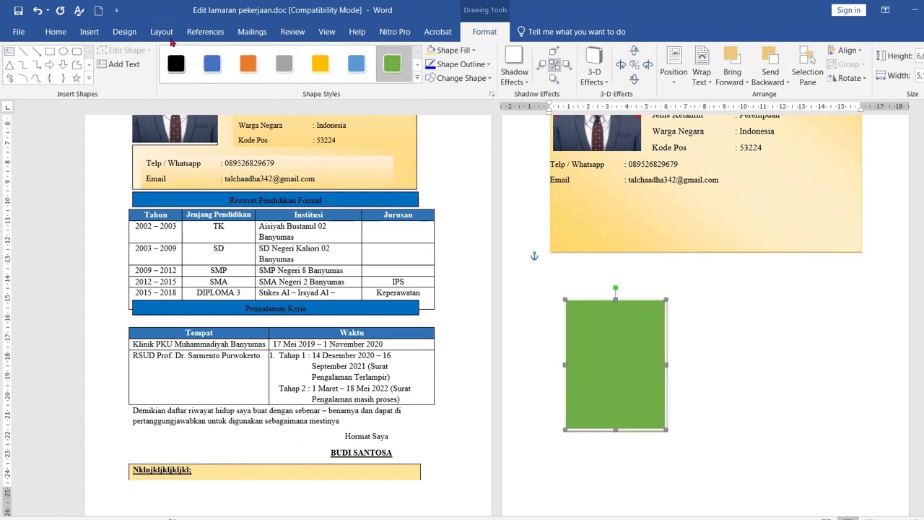
# Draw an ellipse overlapping the rectangle and give it a yellow-orange style.
pyautogui.click(89, 32)
pyautogui.click(178, 66)
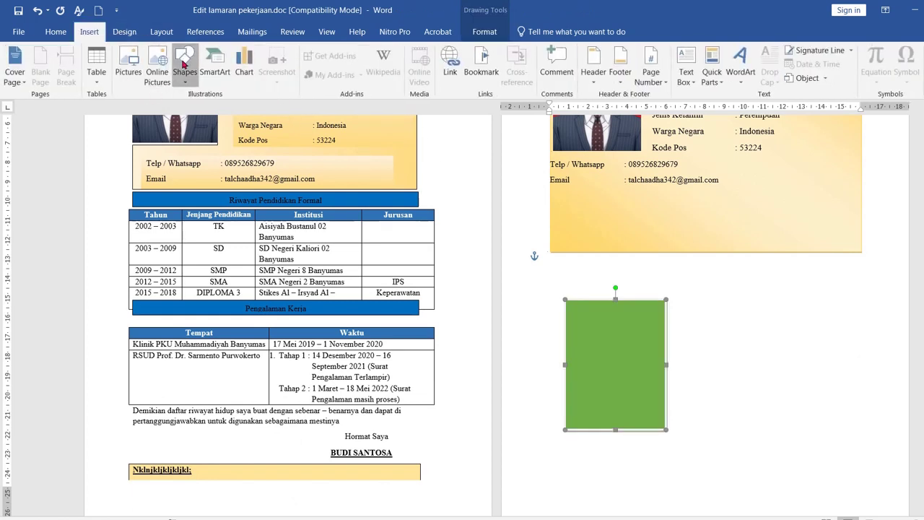
pyautogui.click(234, 111)
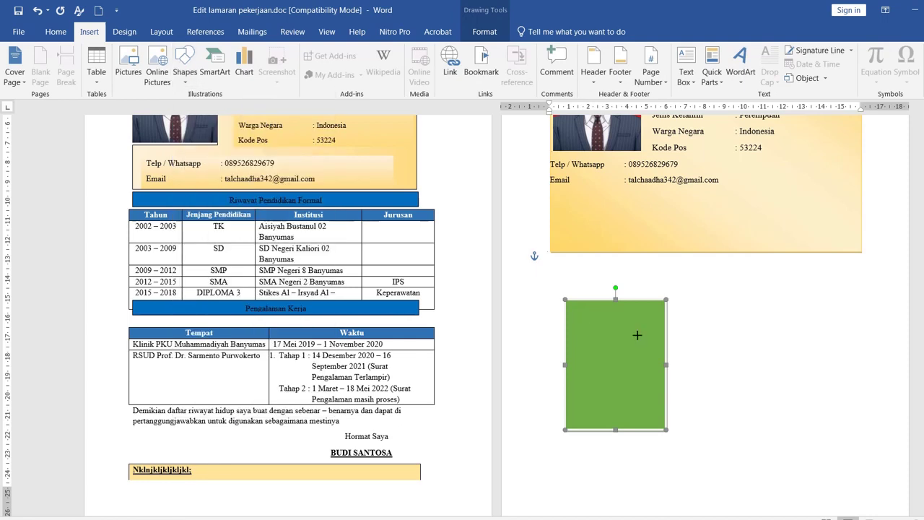
pyautogui.moveTo(676, 355); pyautogui.dragTo(747, 398)
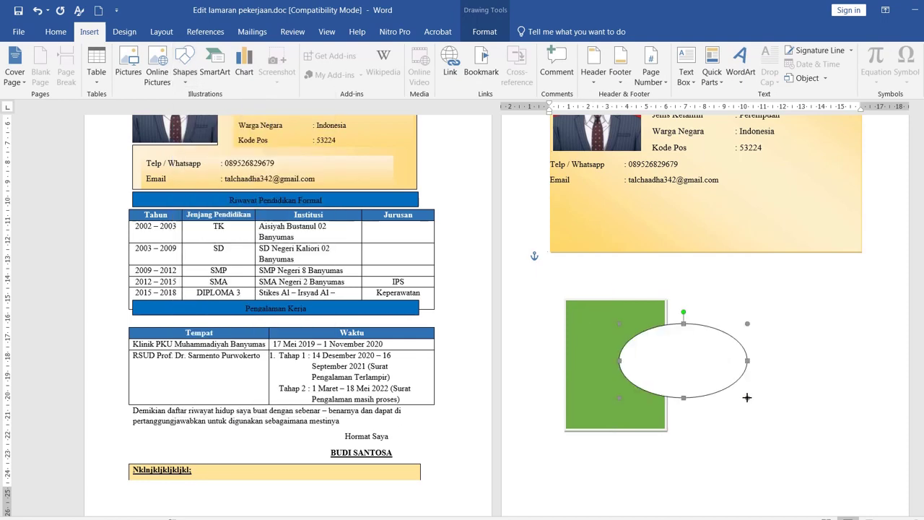
pyautogui.click(320, 63)
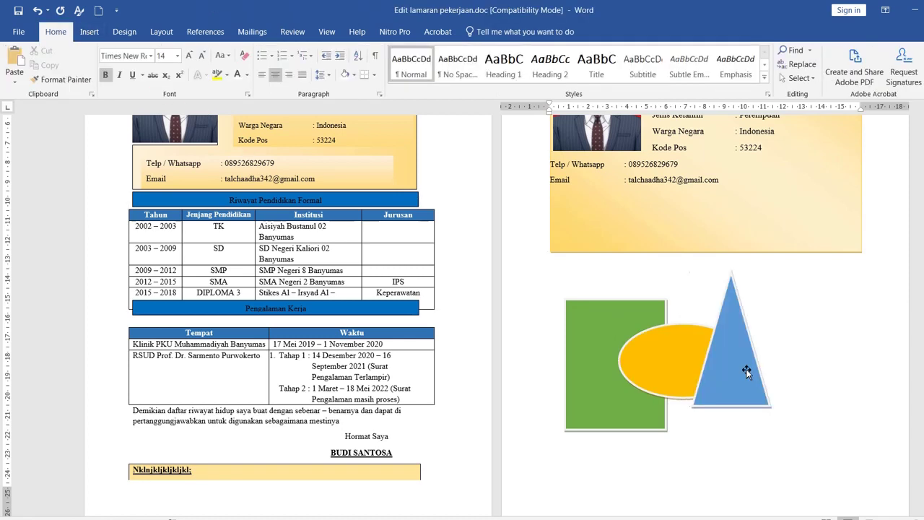
pyautogui.click(613, 407)
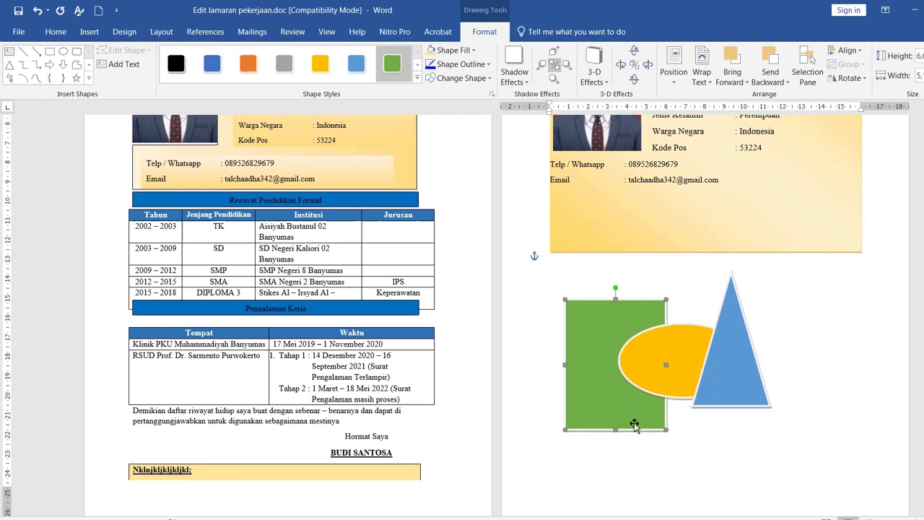
# Toggle Bring Forward and Send Backward until the yellow ellipse sits in front of the blue triangle.
pyautogui.click(618, 351)
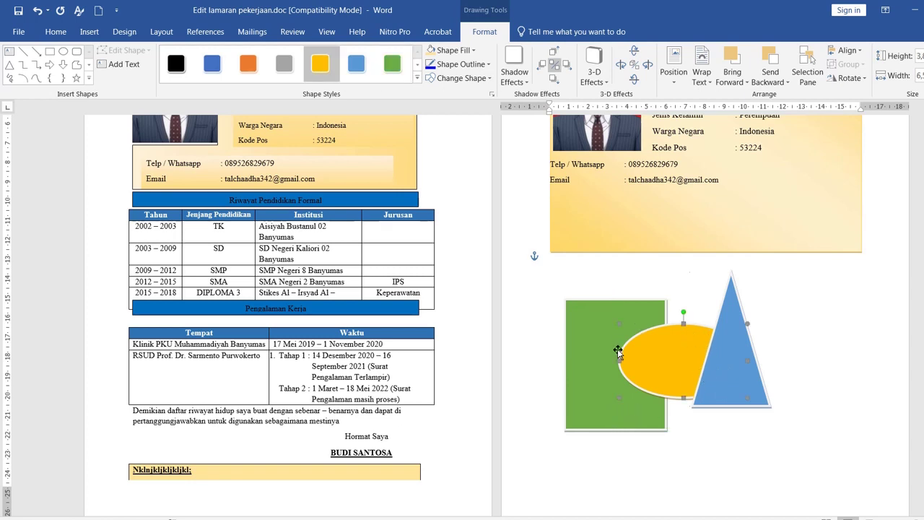
pyautogui.click(722, 332)
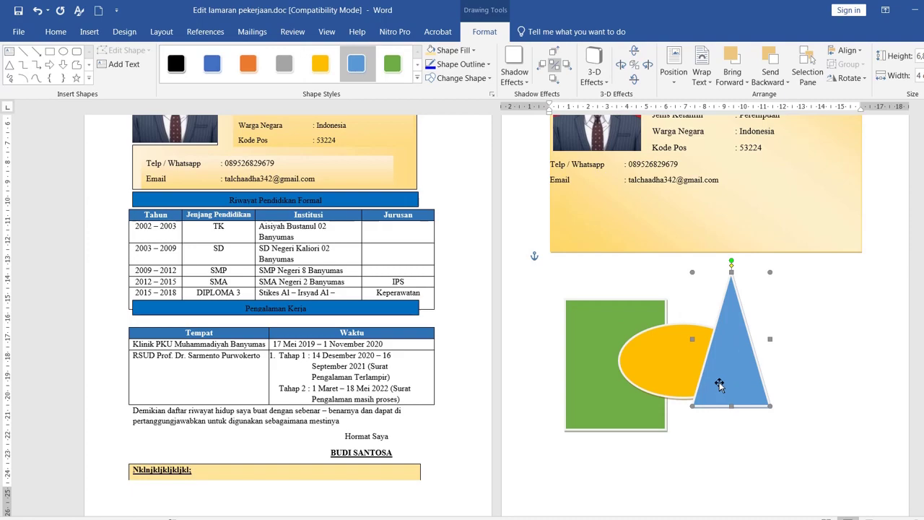
pyautogui.click(687, 372)
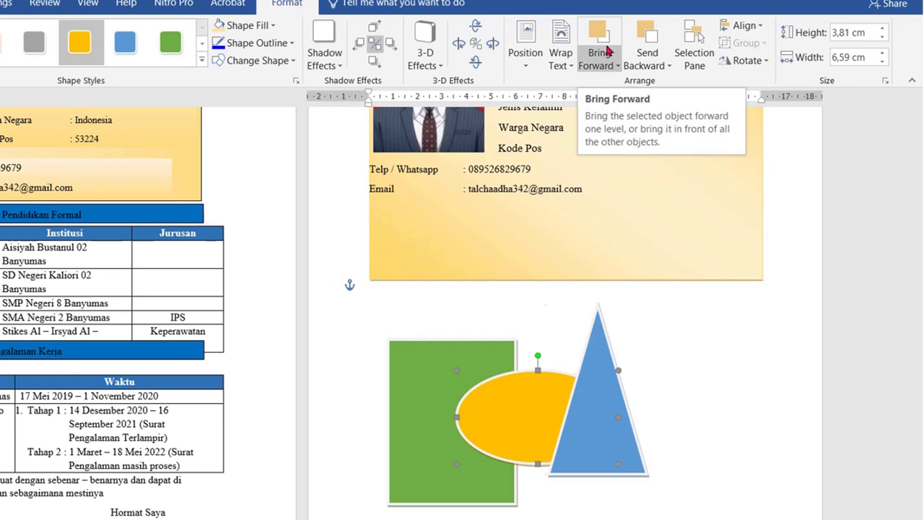
pyautogui.click(607, 52)
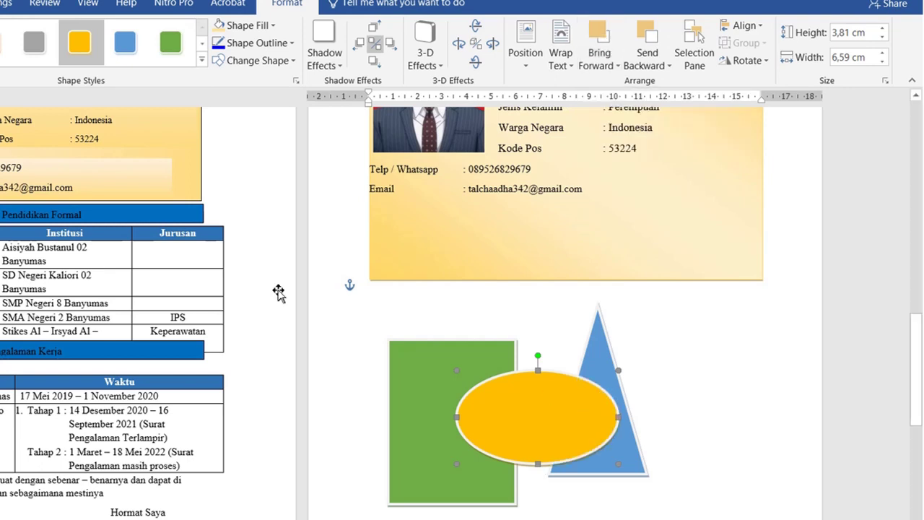
pyautogui.hotkey('ctrl', 'z')
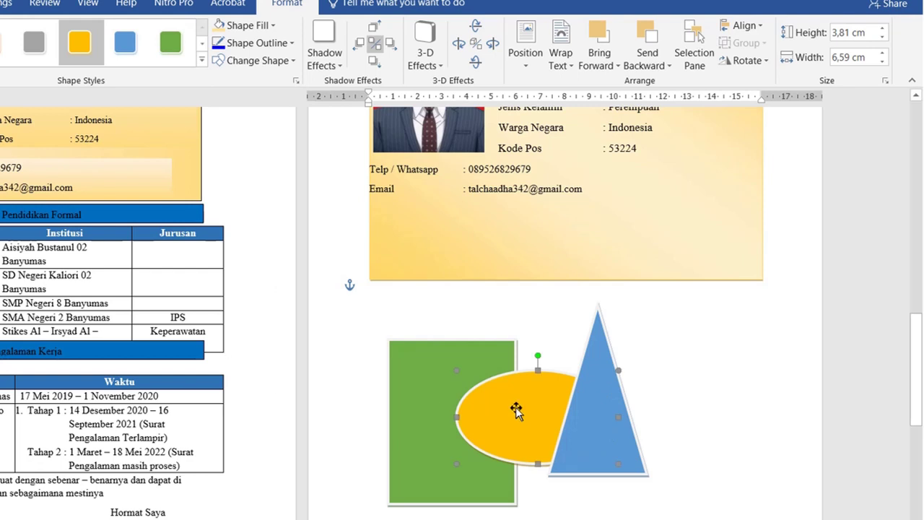
pyautogui.click(602, 43)
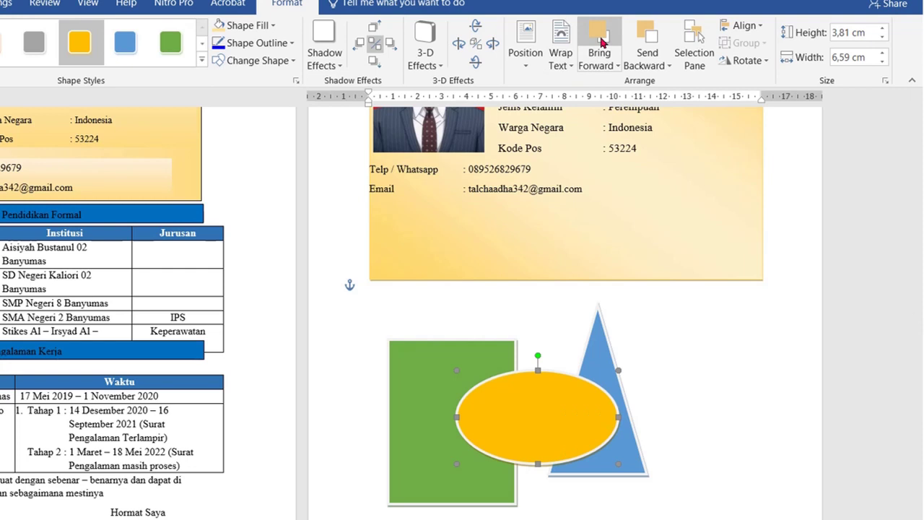
pyautogui.click(655, 45)
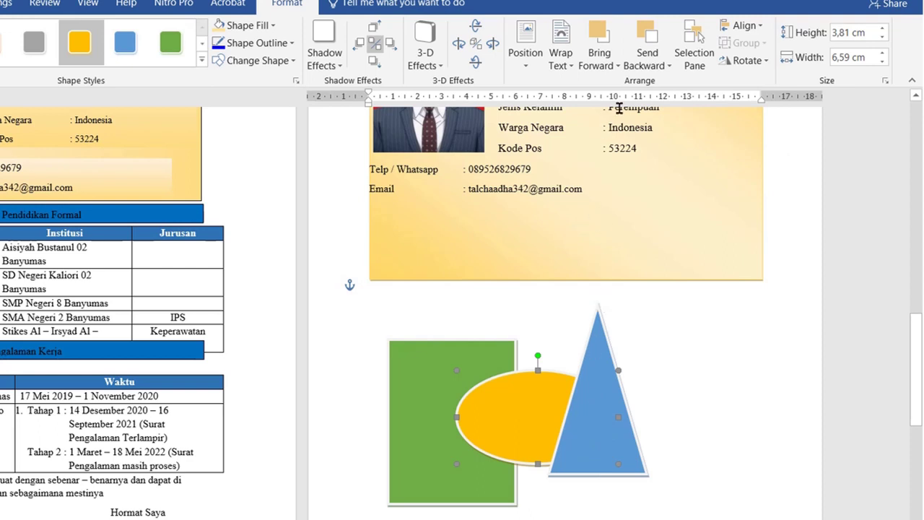
pyautogui.click(616, 67)
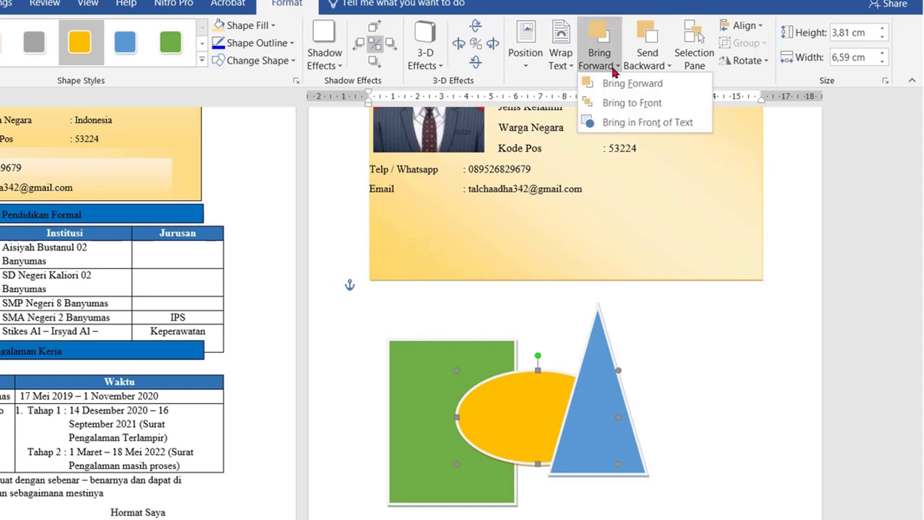
pyautogui.click(599, 32)
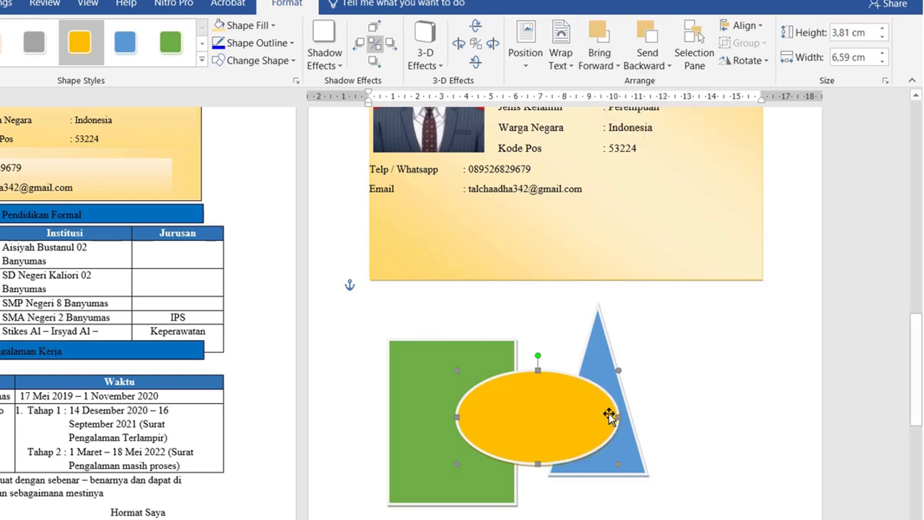
pyautogui.click(651, 54)
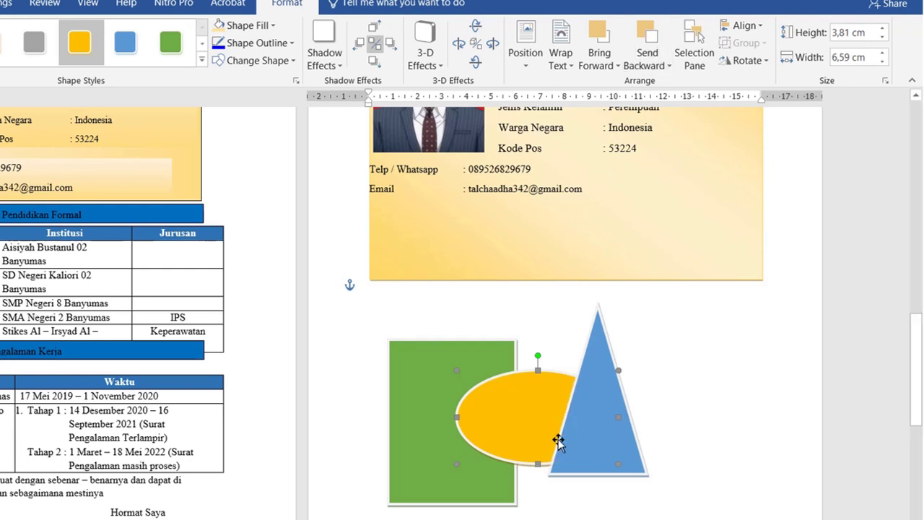
pyautogui.click(604, 52)
pyautogui.click(611, 85)
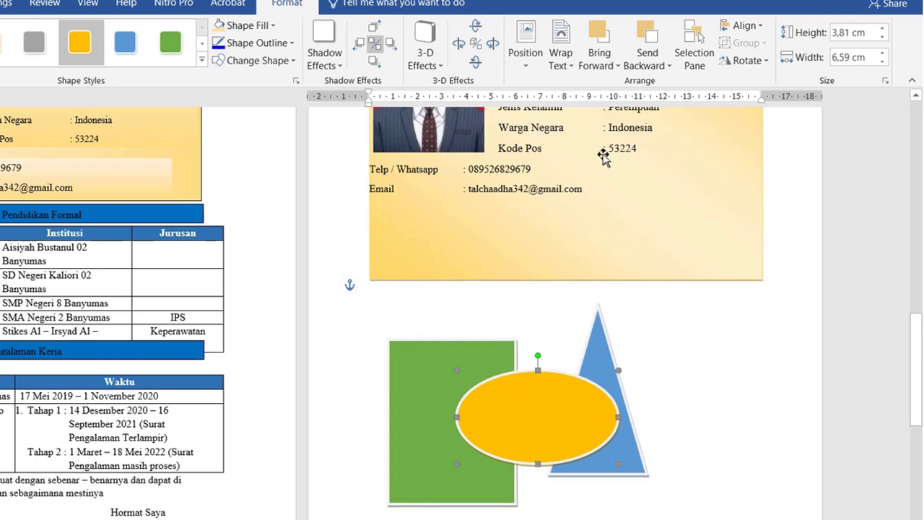
# Send the ellipse to the back, then bring it in front of the other shapes.
pyautogui.click(668, 66)
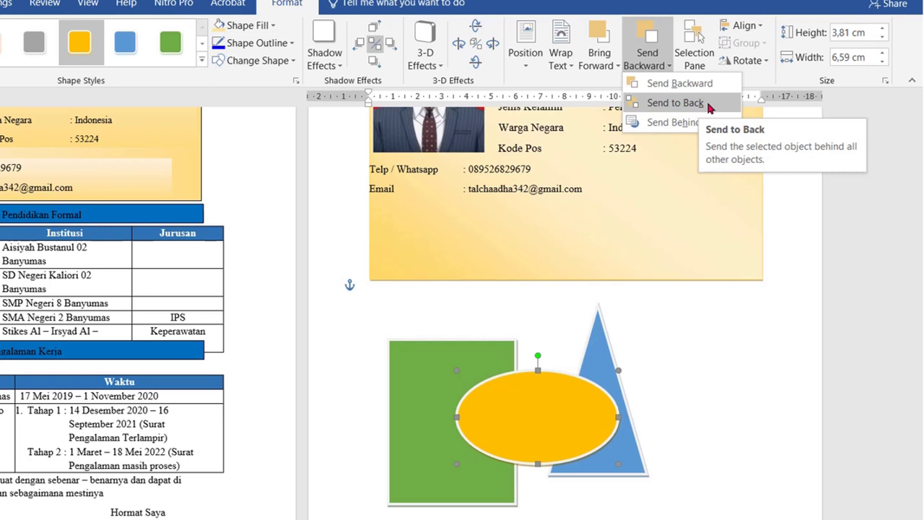
pyautogui.click(710, 107)
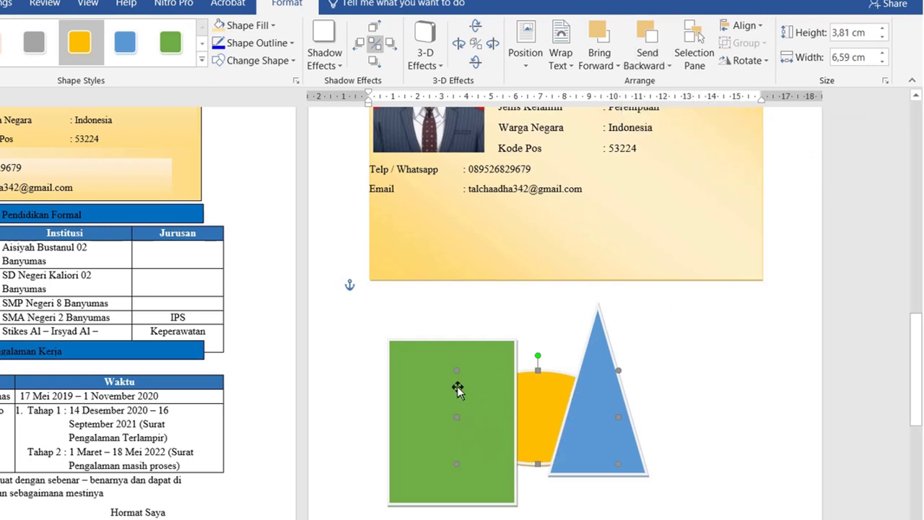
pyautogui.click(408, 389)
pyautogui.scroll(5, 416, 395)
pyautogui.scroll(-3, 468, 406)
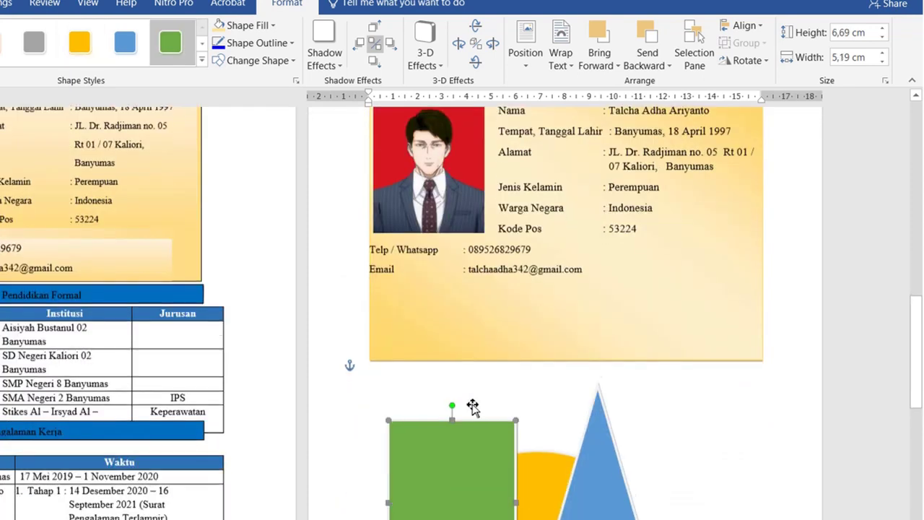
pyautogui.click(541, 449)
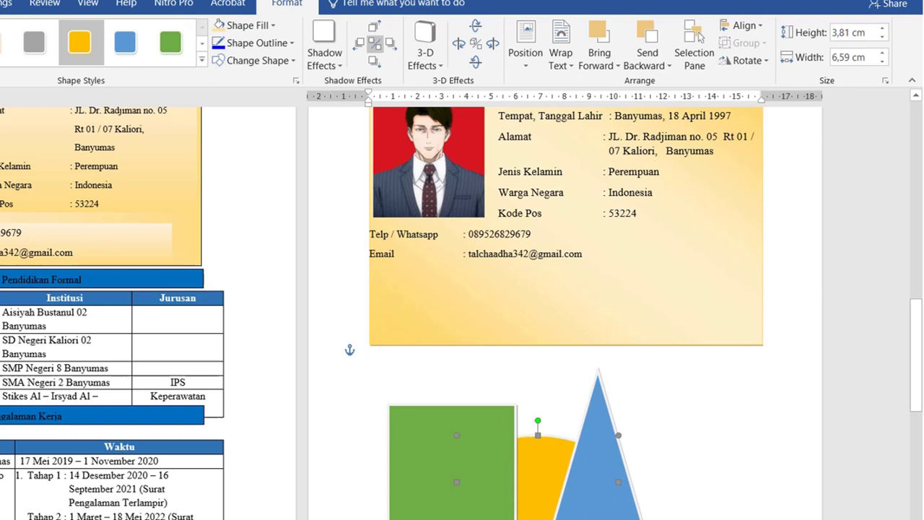
pyautogui.click(670, 68)
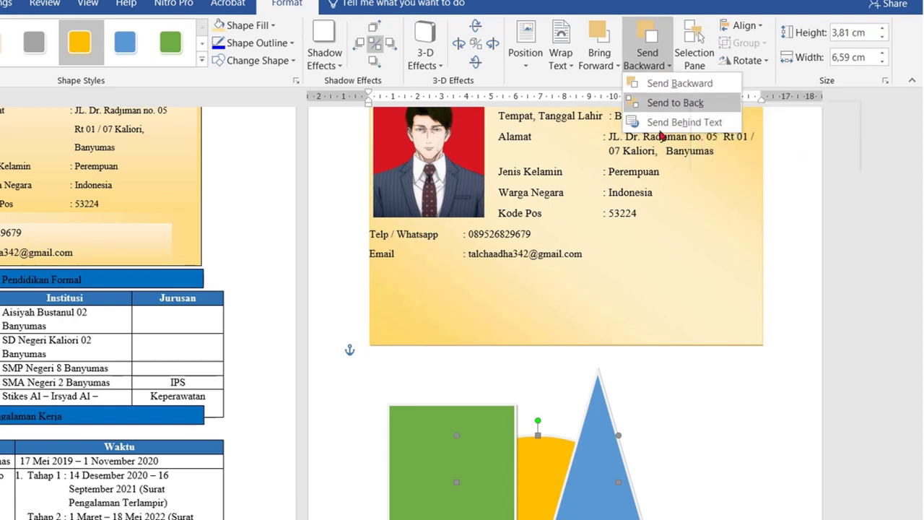
pyautogui.click(675, 103)
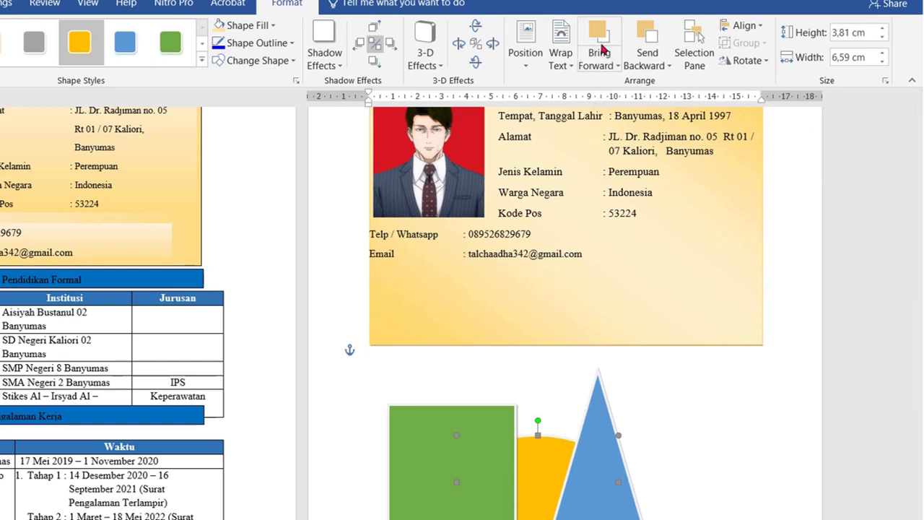
pyautogui.click(600, 37)
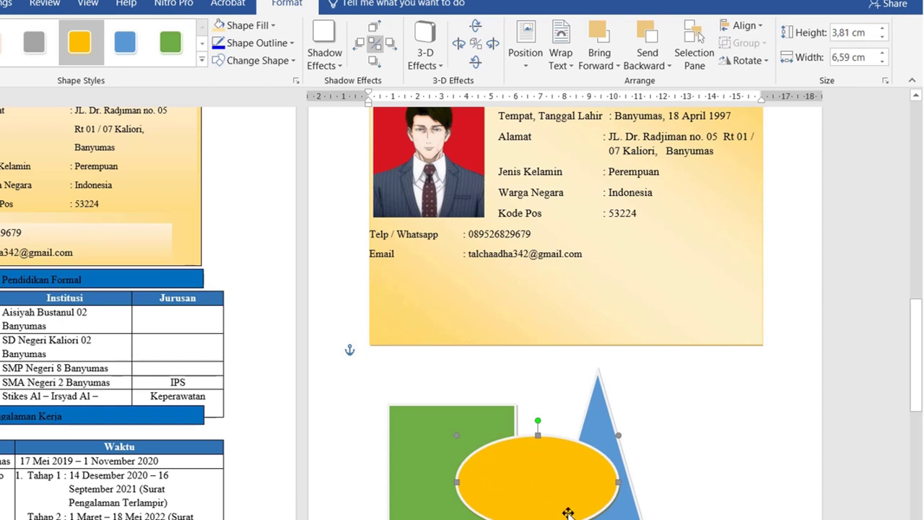
# Bring the blue triangle forward in front of the ellipse.
pyautogui.click(599, 393)
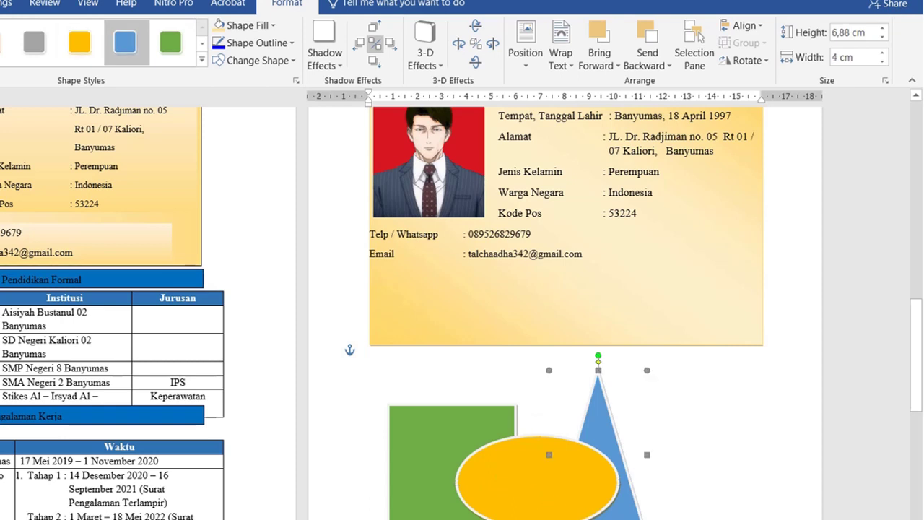
pyautogui.click(500, 484)
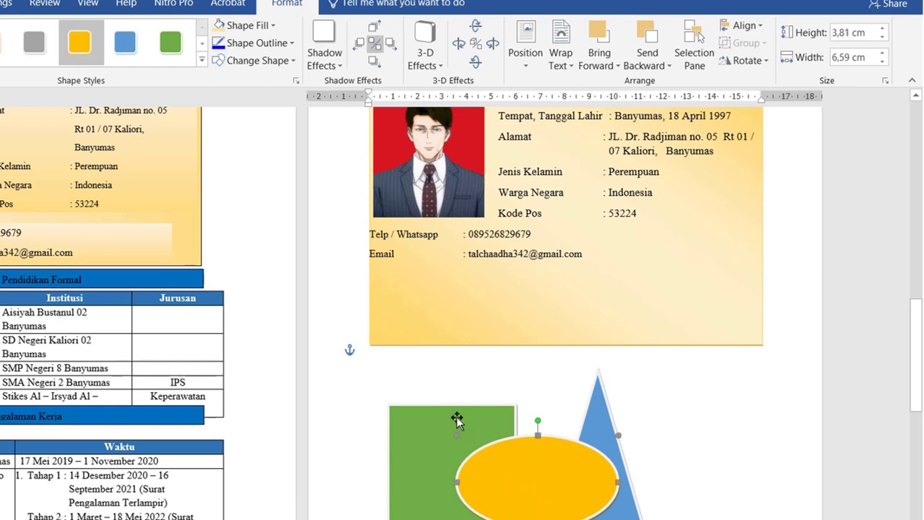
pyautogui.press('Tab')
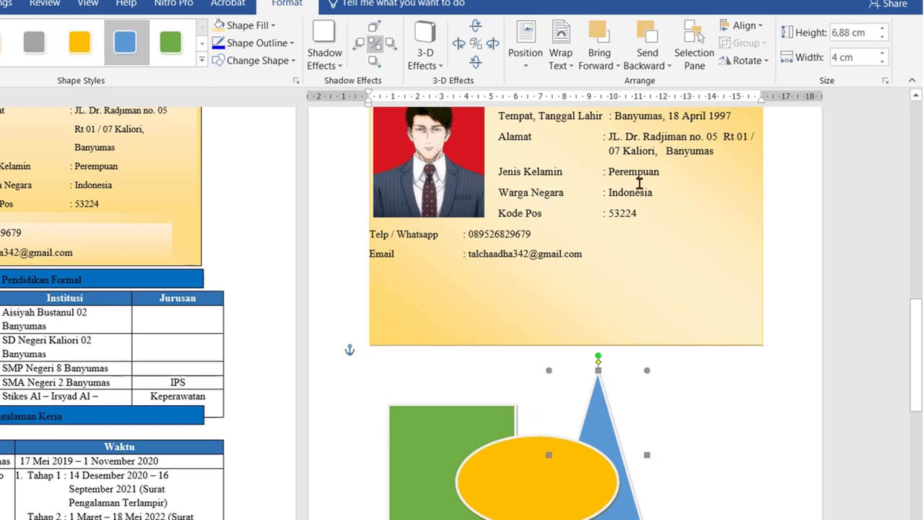
pyautogui.click(614, 64)
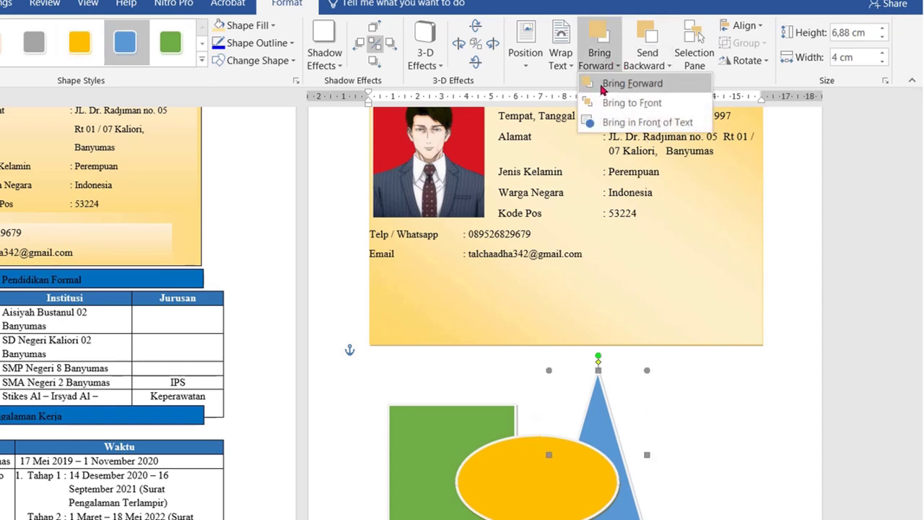
pyautogui.click(604, 85)
pyautogui.press('Escape')
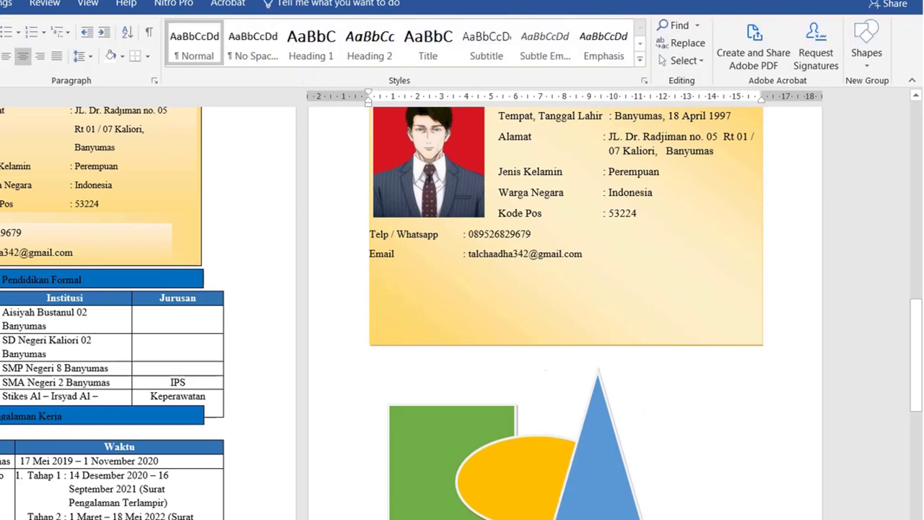
# Select the green rectangle, yellow ellipse and blue triangle together and delete them.
pyautogui.keyDown('shift'); pyautogui.click(493, 468); pyautogui.keyUp('shift')
pyautogui.keyDown('shift'); pyautogui.click(599, 462); pyautogui.keyUp('shift')
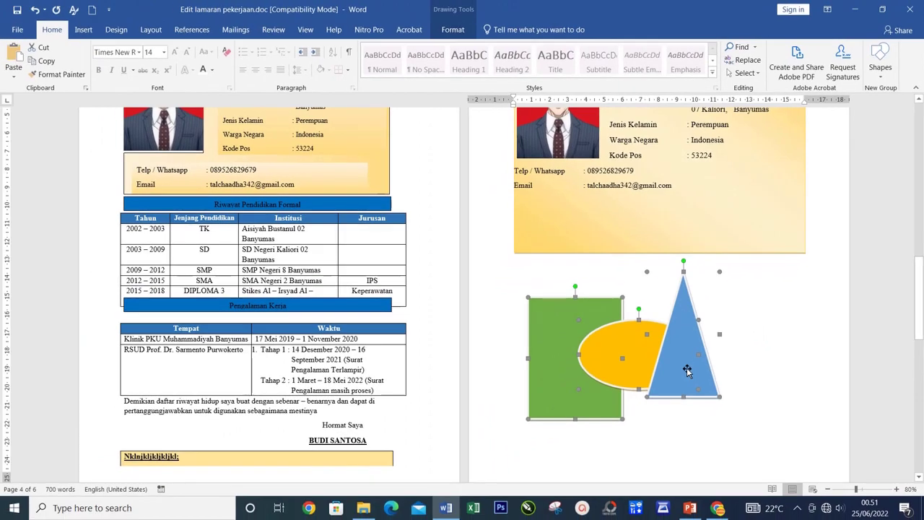
pyautogui.press('Delete')
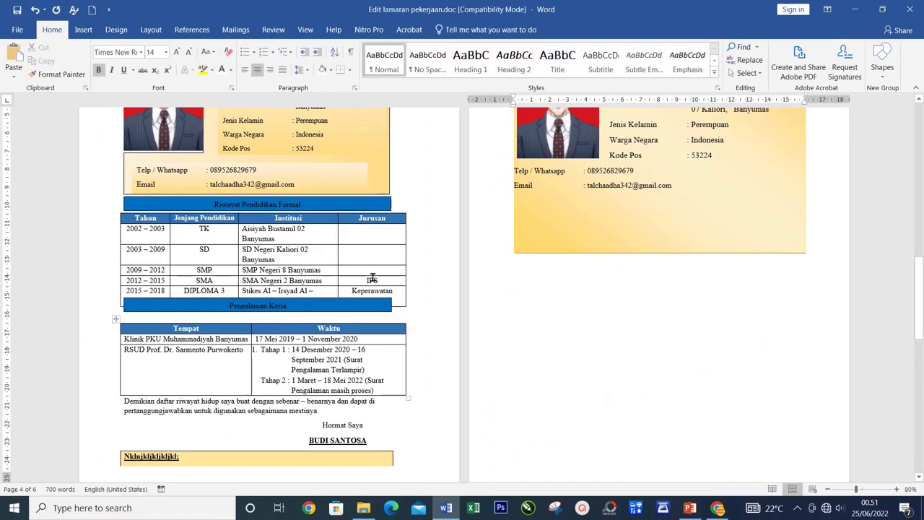
pyautogui.moveTo(454, 361)
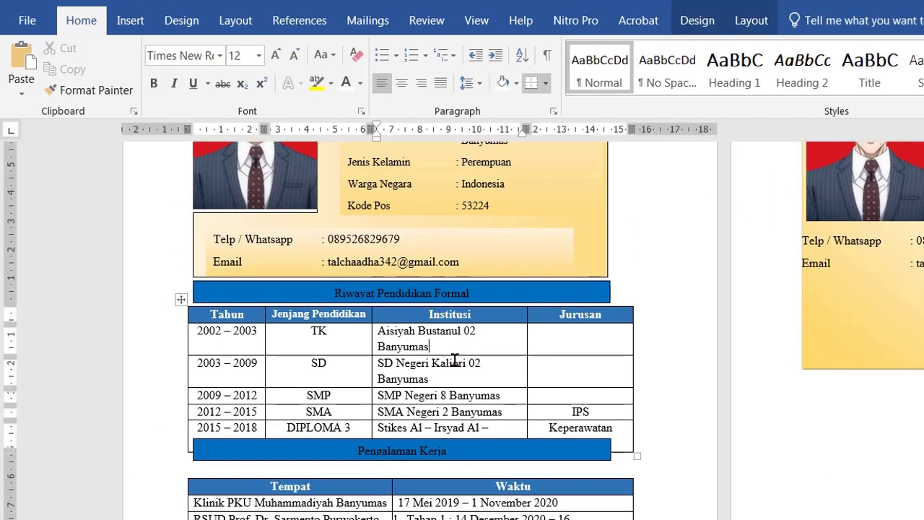
# Drop the blue Riwayat Pendidikan Formal bar just below the Telp/Email details box.
pyautogui.scroll(1, 231, 353)
pyautogui.click(140, 345)
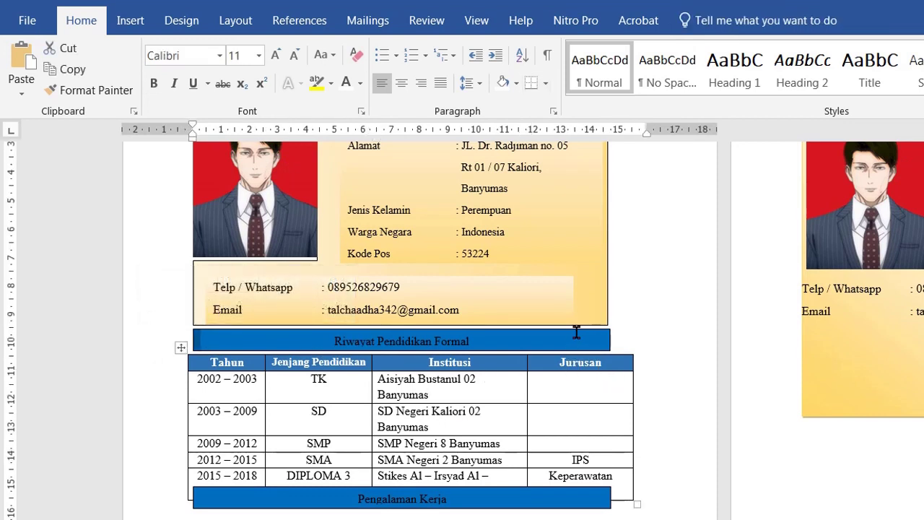
pyautogui.moveTo(576, 331)
pyautogui.mouseDown()
pyautogui.moveTo(624, 282)
pyautogui.moveTo(574, 349)
pyautogui.mouseUp()
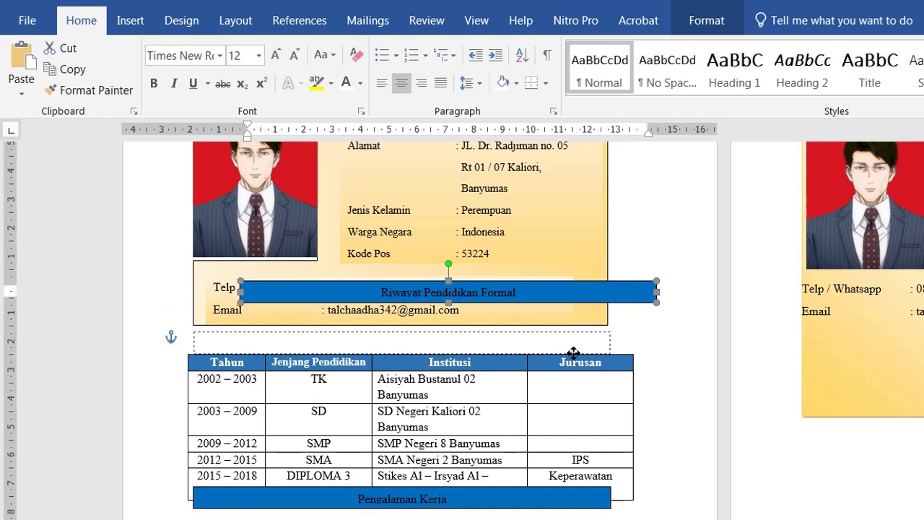
pyautogui.moveTo(574, 348); pyautogui.dragTo(570, 350)
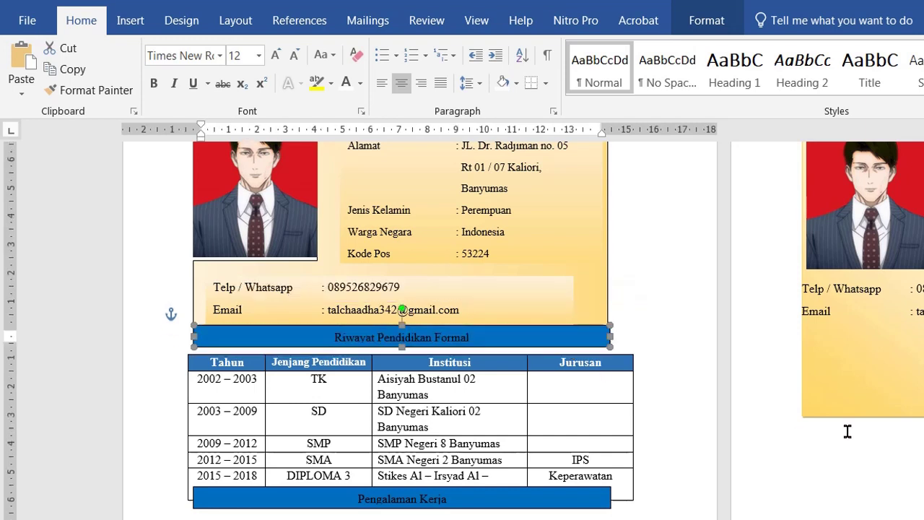
pyautogui.click(918, 360)
pyautogui.moveTo(525, 379)
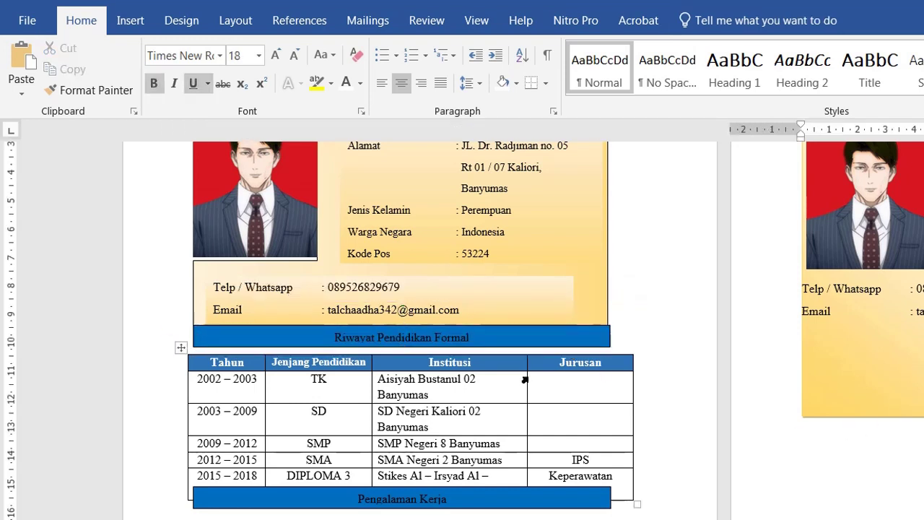
pyautogui.moveTo(333, 340); pyautogui.dragTo(470, 338)
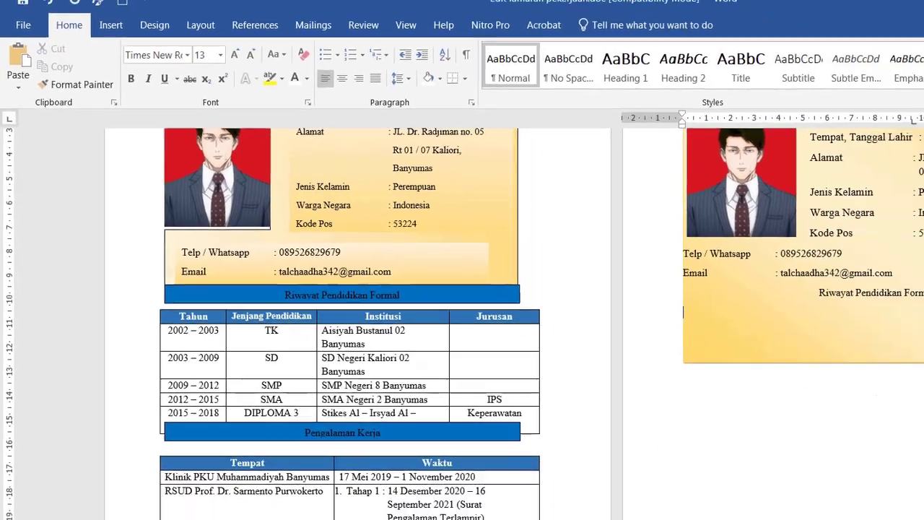
pyautogui.click(857, 255)
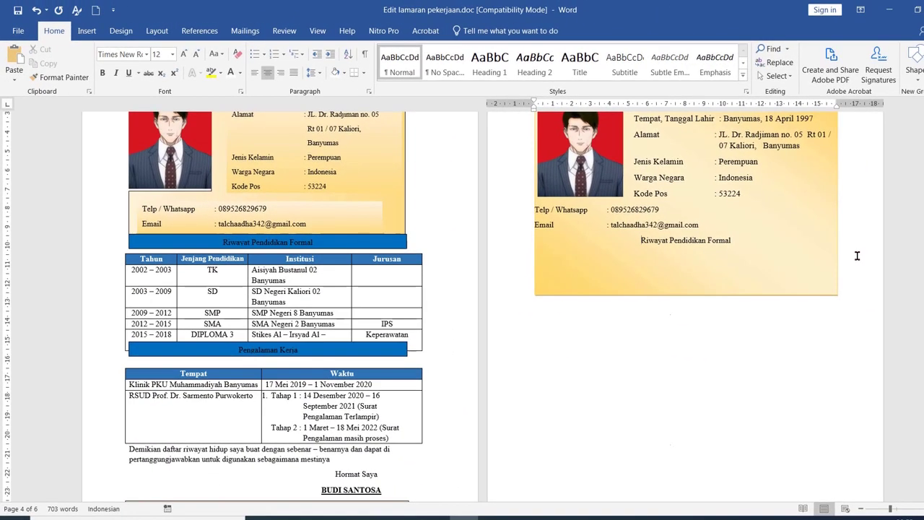
# Push the Riwayat Pendidikan Formal heading down a line and make it 16 pt bold.
pyautogui.press('Return')
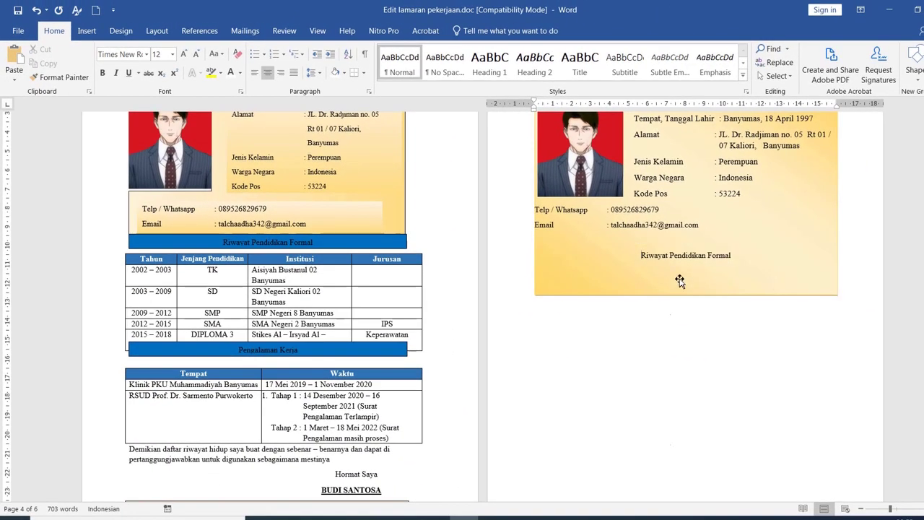
pyautogui.scroll(3, 665, 263)
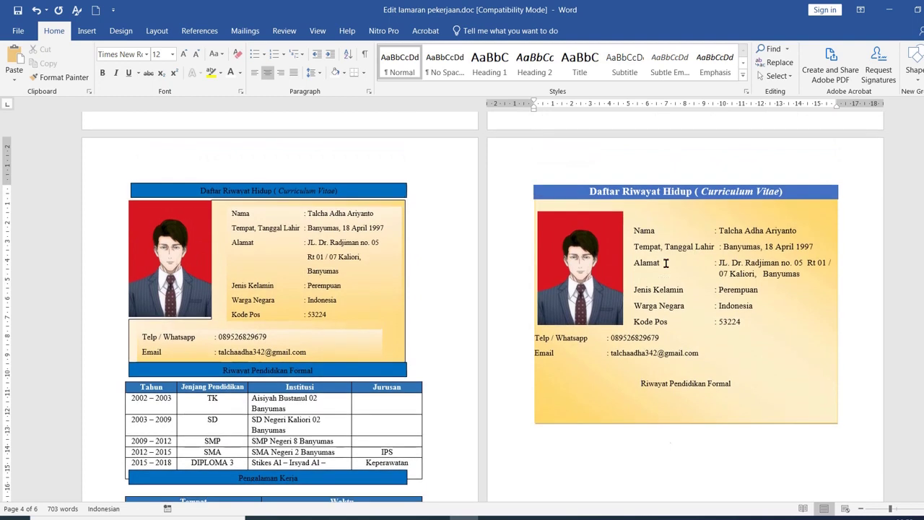
pyautogui.scroll(-2, 666, 263)
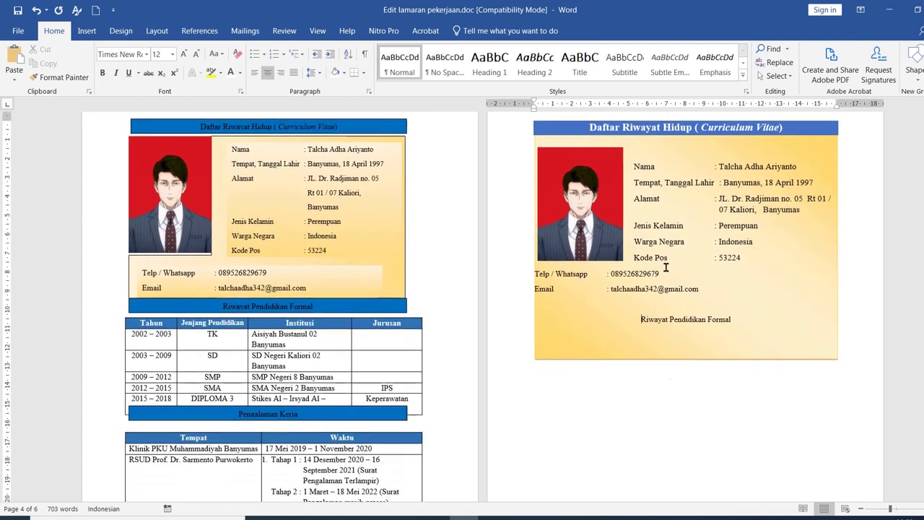
pyautogui.click(501, 324)
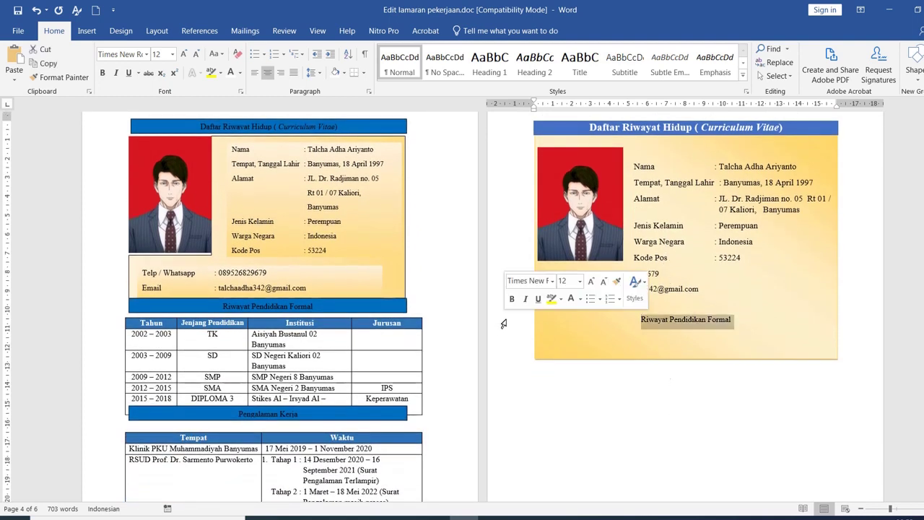
pyautogui.click(171, 57)
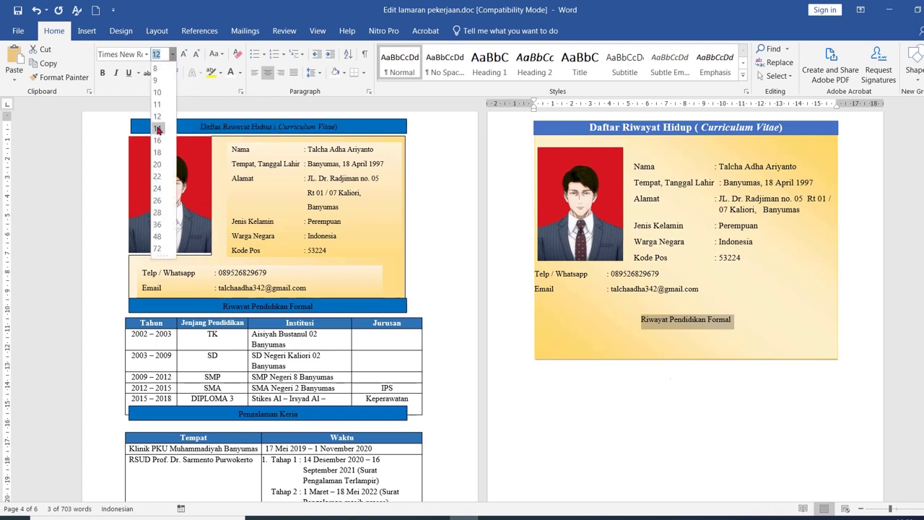
pyautogui.click(158, 128)
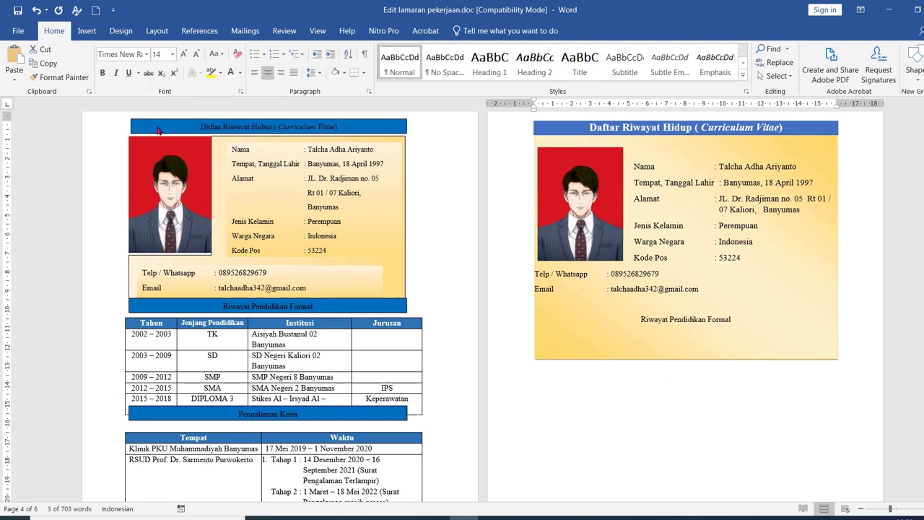
pyautogui.click(173, 56)
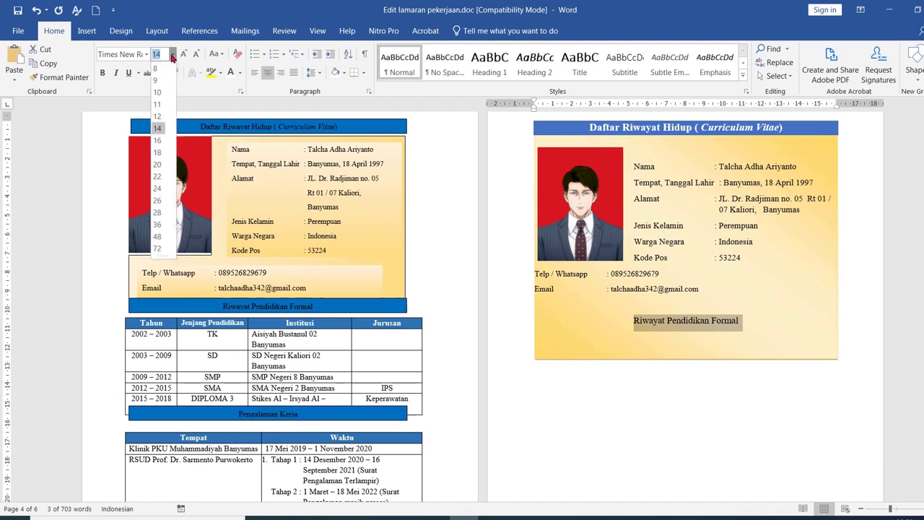
pyautogui.click(157, 141)
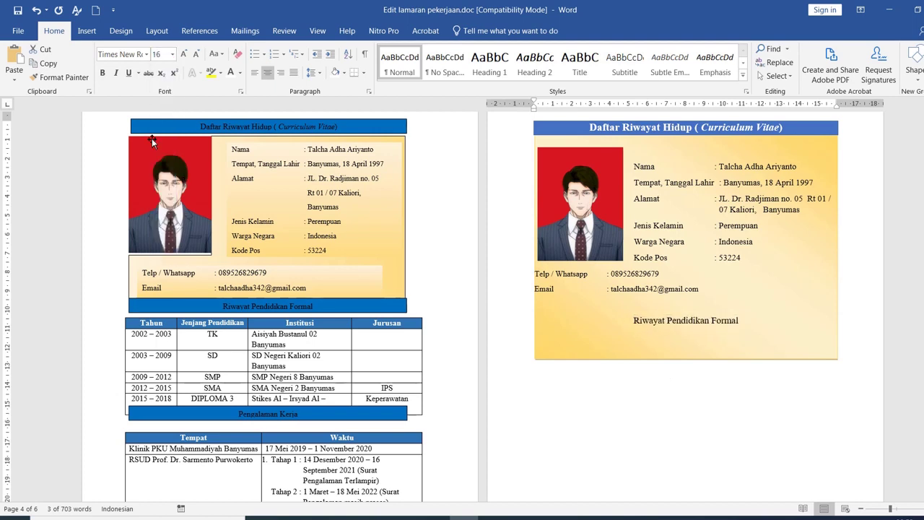
pyautogui.click(102, 72)
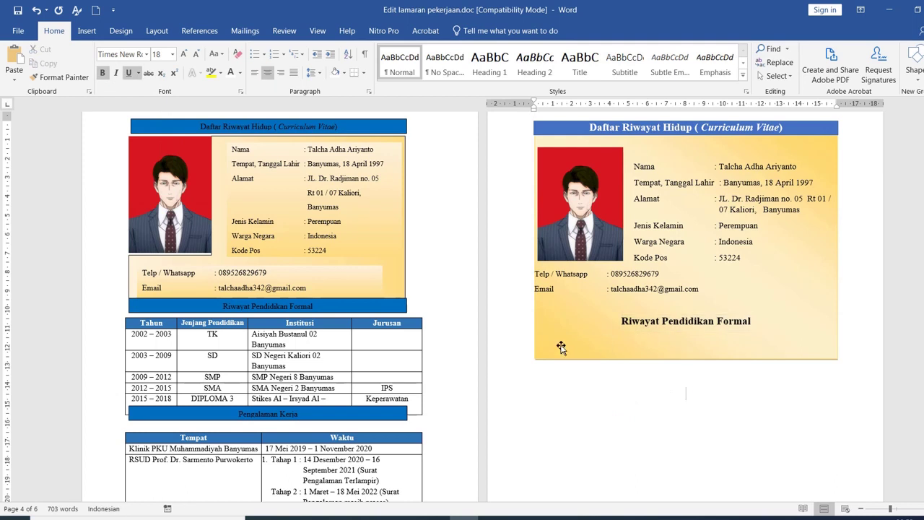
pyautogui.click(365, 303)
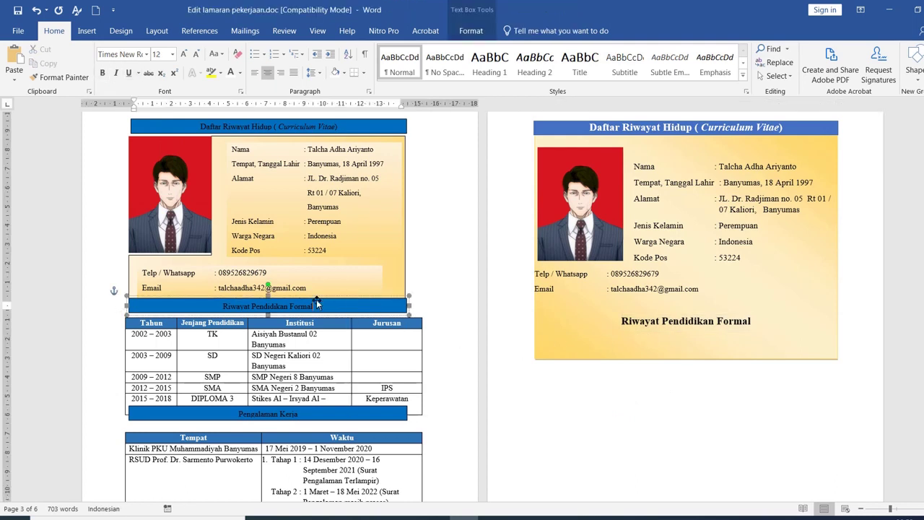
pyautogui.click(511, 323)
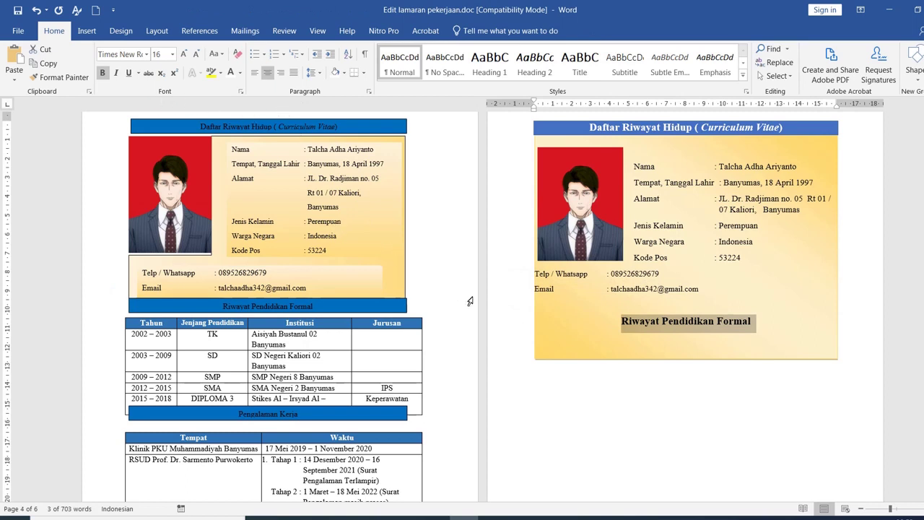
pyautogui.click(345, 75)
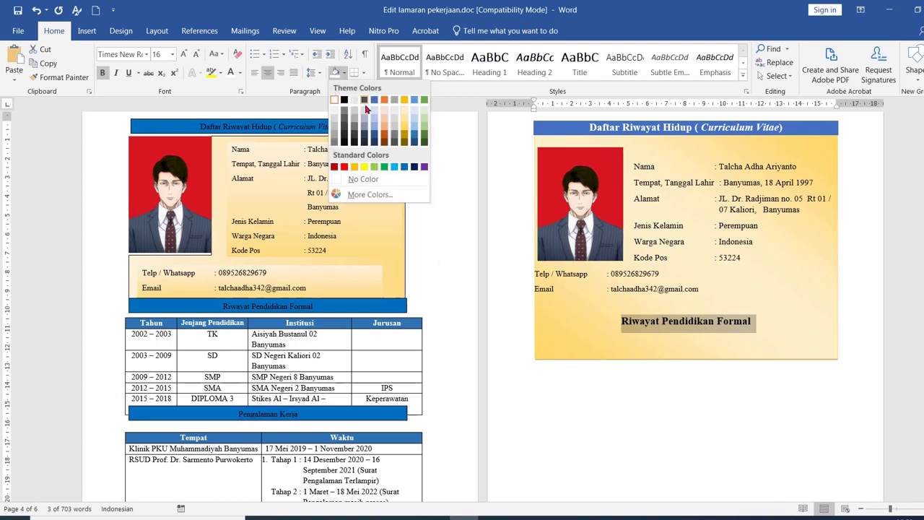
# Shade the heading blue and delete the empty line so the yellow panel ends there.
pyautogui.click(413, 100)
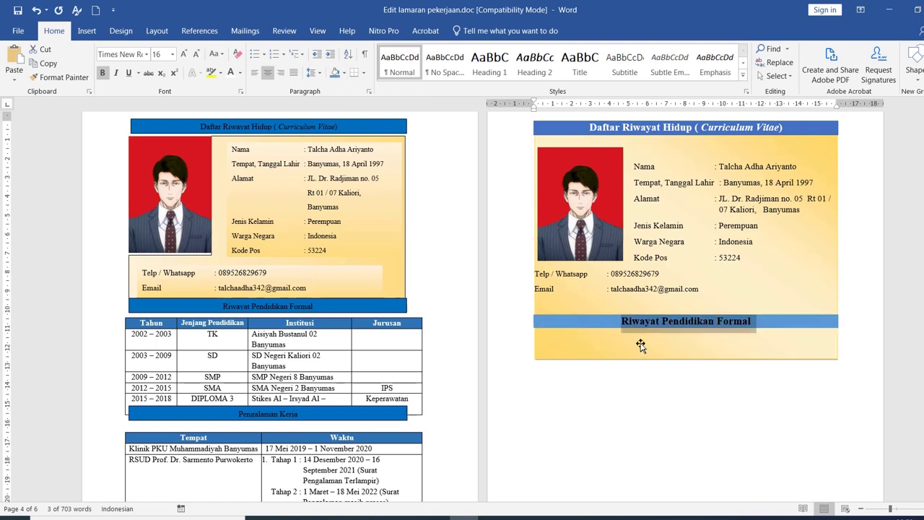
pyautogui.click(745, 417)
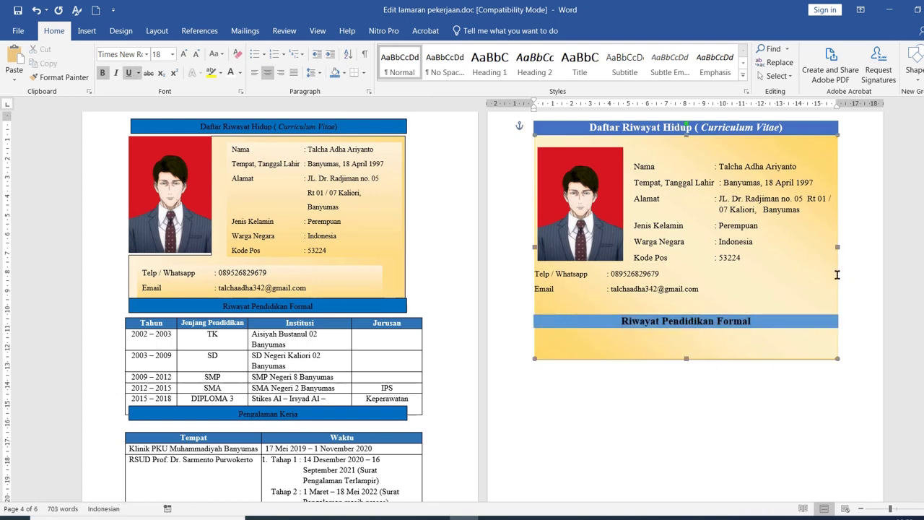
pyautogui.click(829, 287)
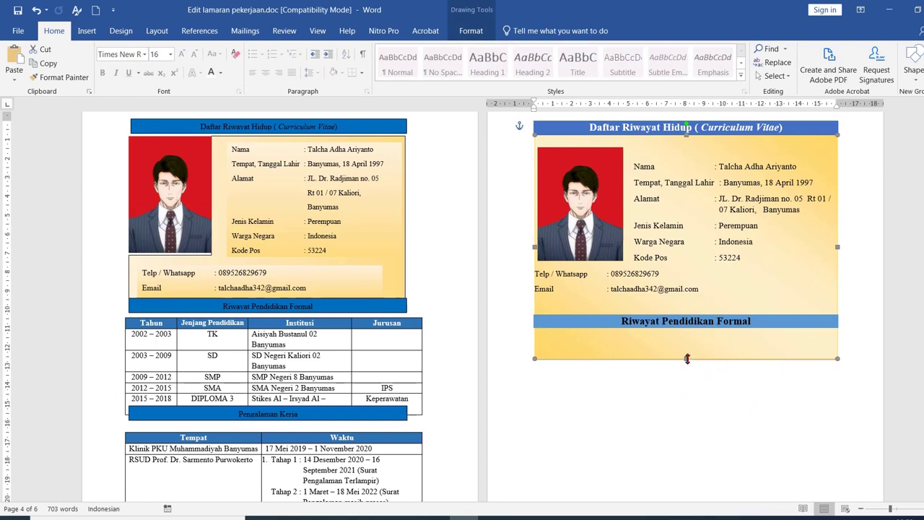
pyautogui.click(688, 321)
pyautogui.press('Delete')
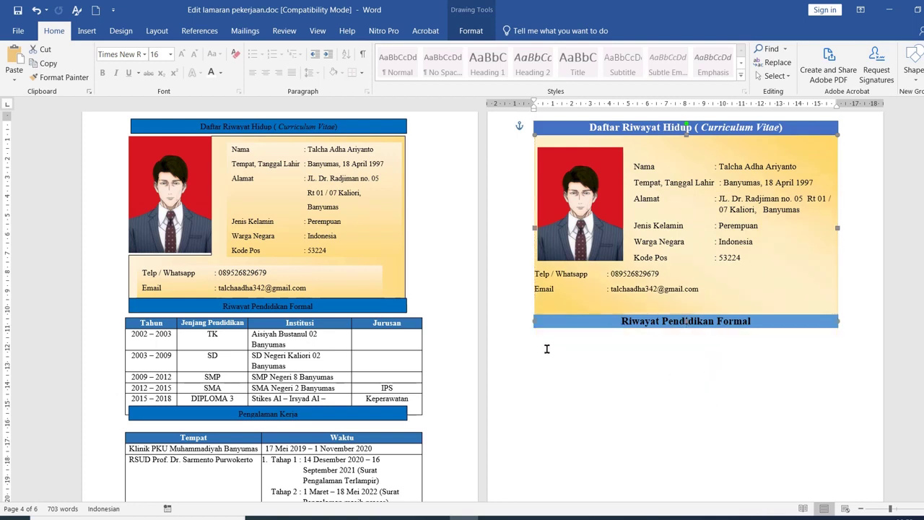
pyautogui.click(618, 371)
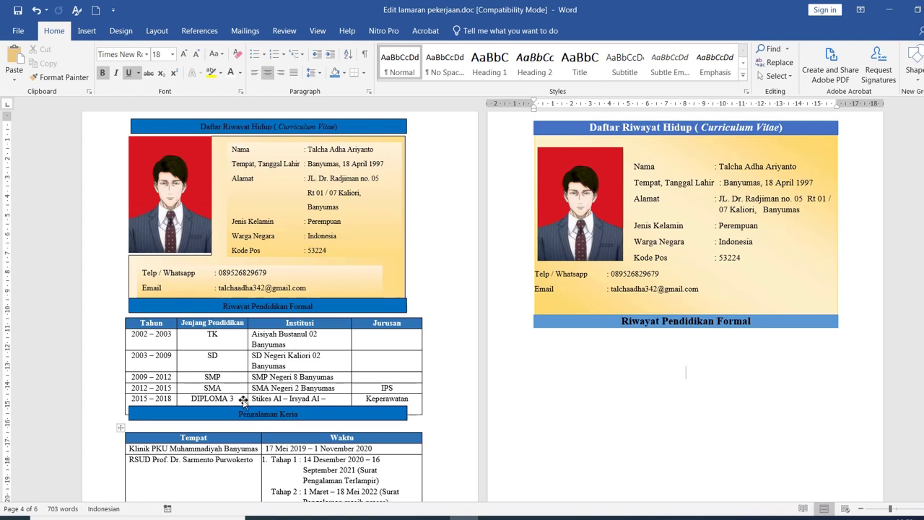
pyautogui.click(121, 312)
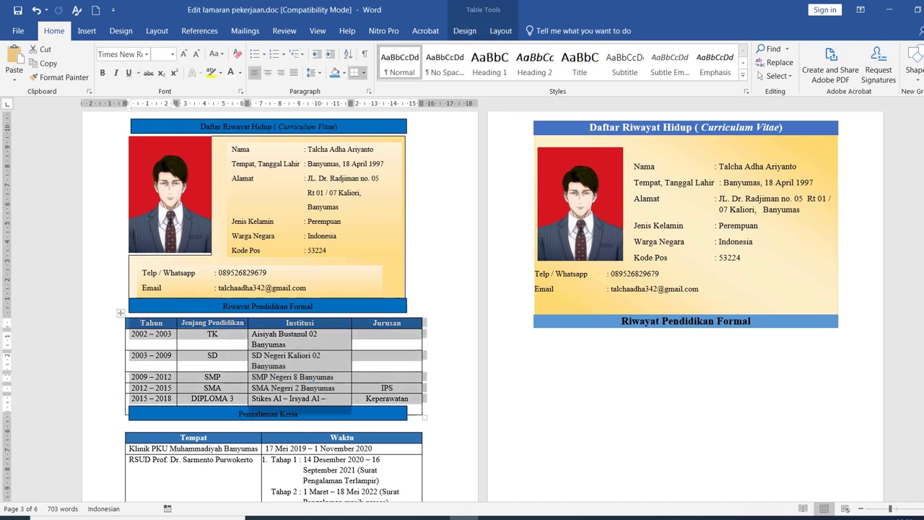
# Set the work-experience table's text wrapping to Around in Table Properties.
pyautogui.scroll(-2, 275, 325)
pyautogui.click(182, 397)
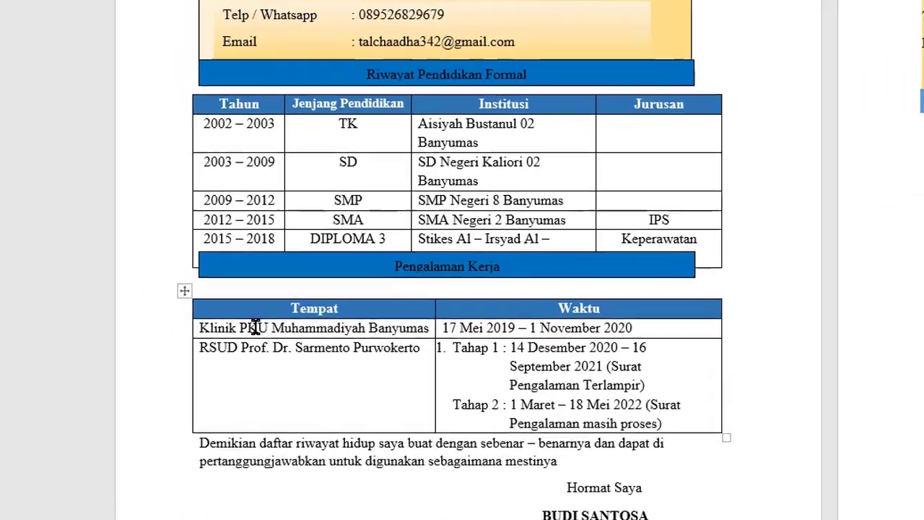
pyautogui.moveTo(150, 387); pyautogui.dragTo(218, 389)
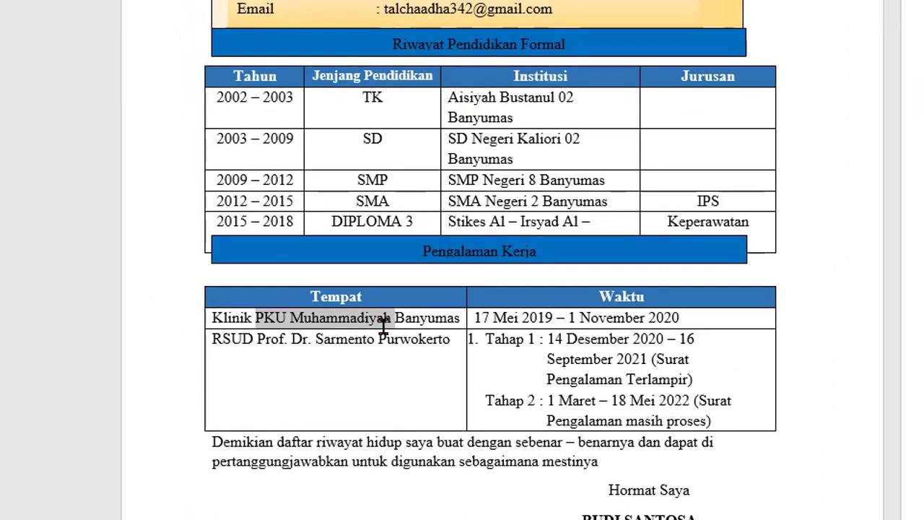
pyautogui.click(320, 298)
pyautogui.click(316, 291)
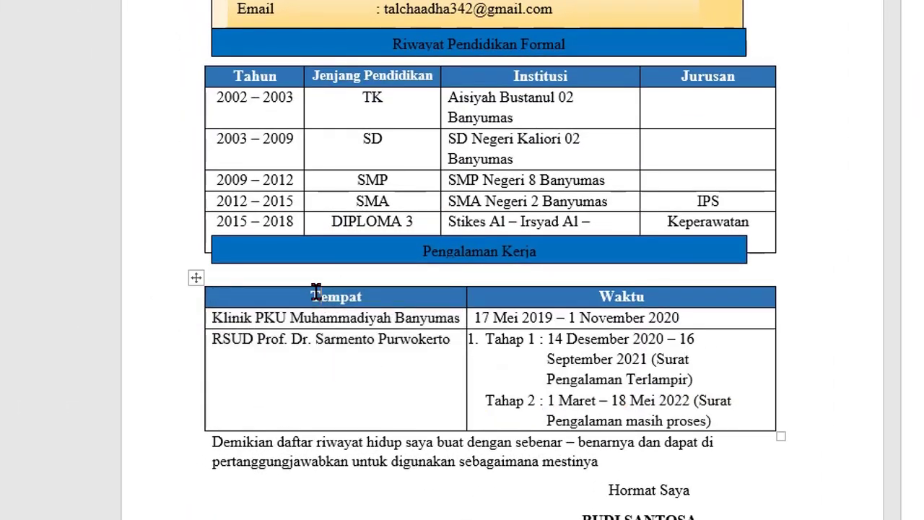
pyautogui.moveTo(442, 319); pyautogui.dragTo(547, 366)
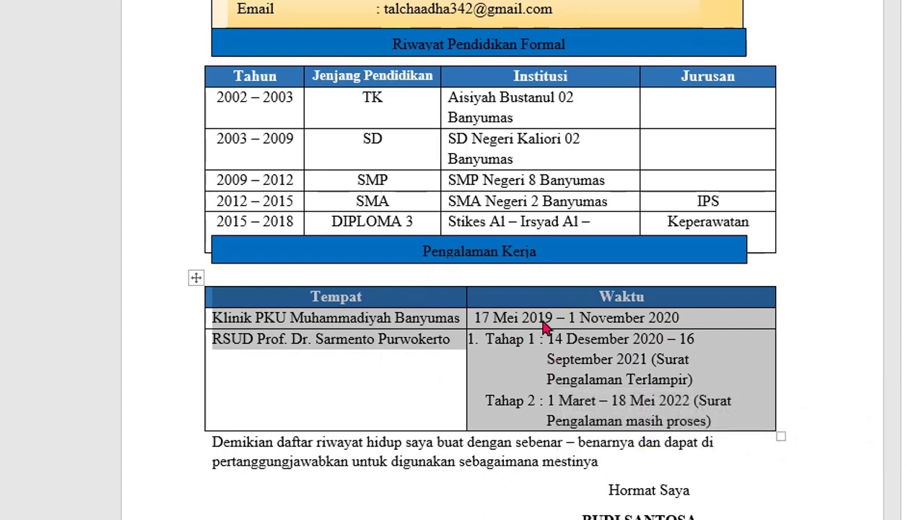
pyautogui.rightClick(541, 321)
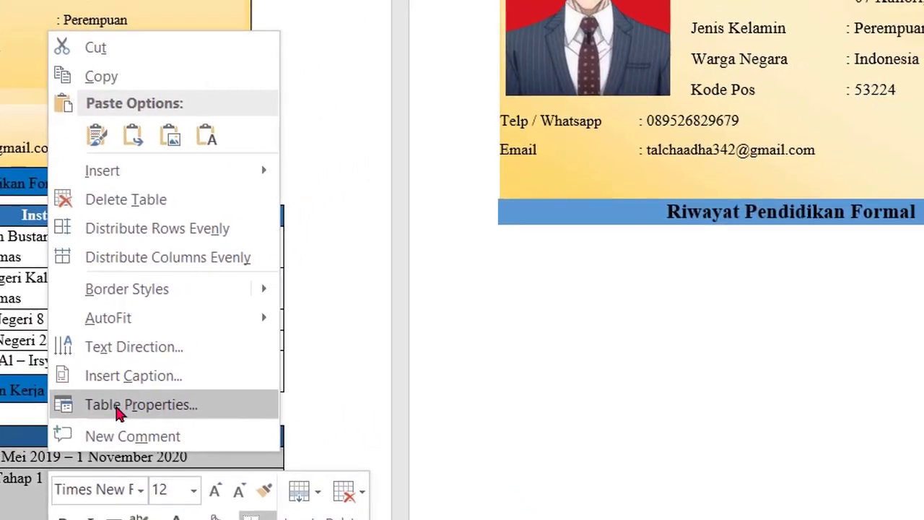
pyautogui.click(489, 307)
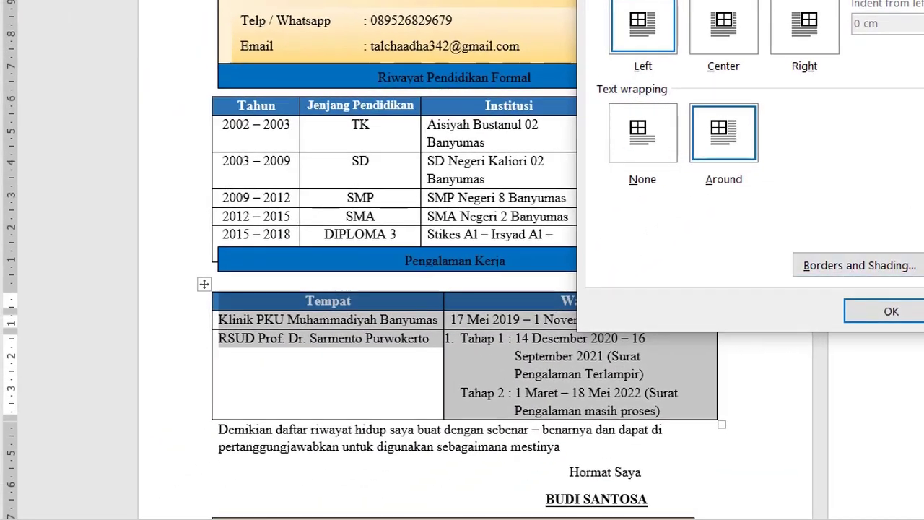
pyautogui.click(891, 311)
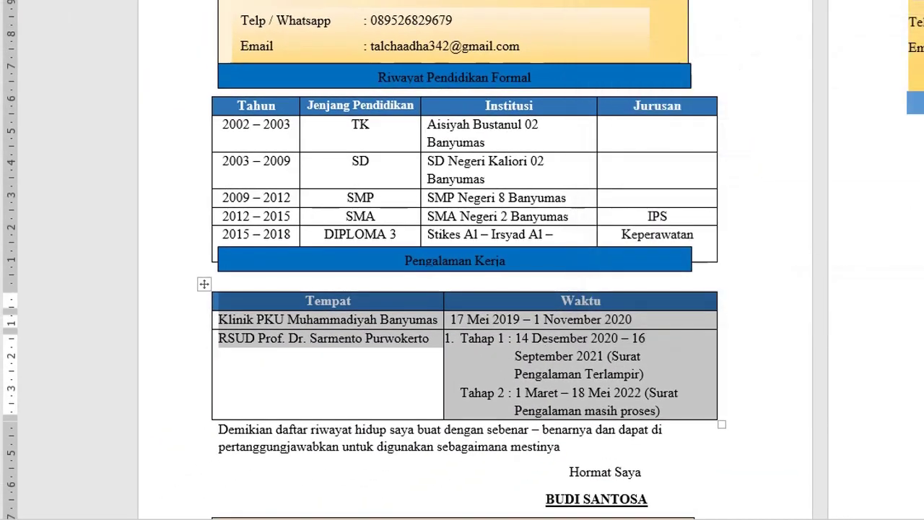
# Narrow the columns of the Pengalaman Kerja work-experience table.
pyautogui.click(402, 338)
pyautogui.scroll(-5, 474, 313)
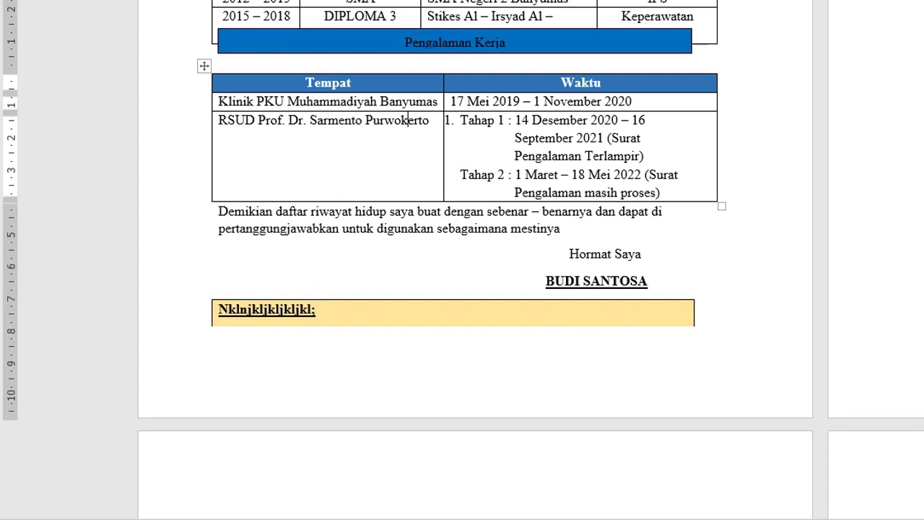
pyautogui.write('e')
pyautogui.press('BackSpace')
pyautogui.moveTo(443, 152); pyautogui.dragTo(390, 152)
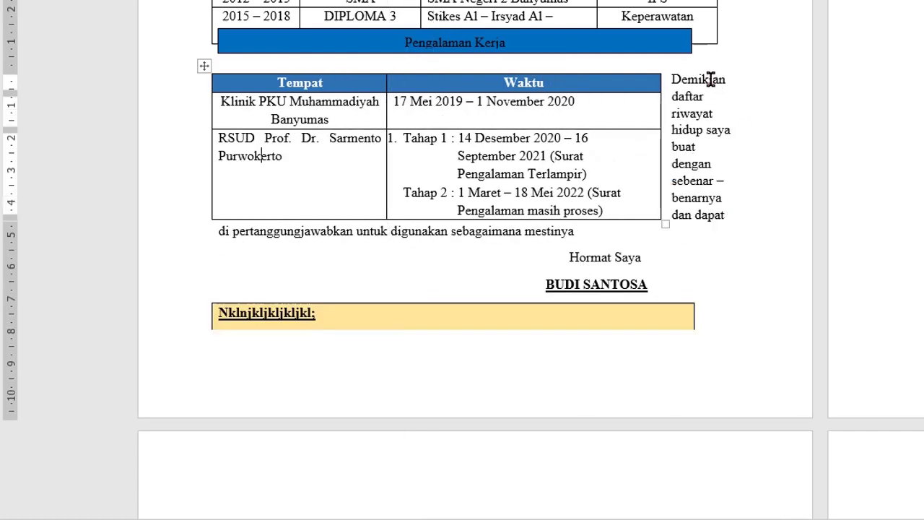
# Select the Pengalaman Kerja table cells and bring up their context menu.
pyautogui.click(715, 81)
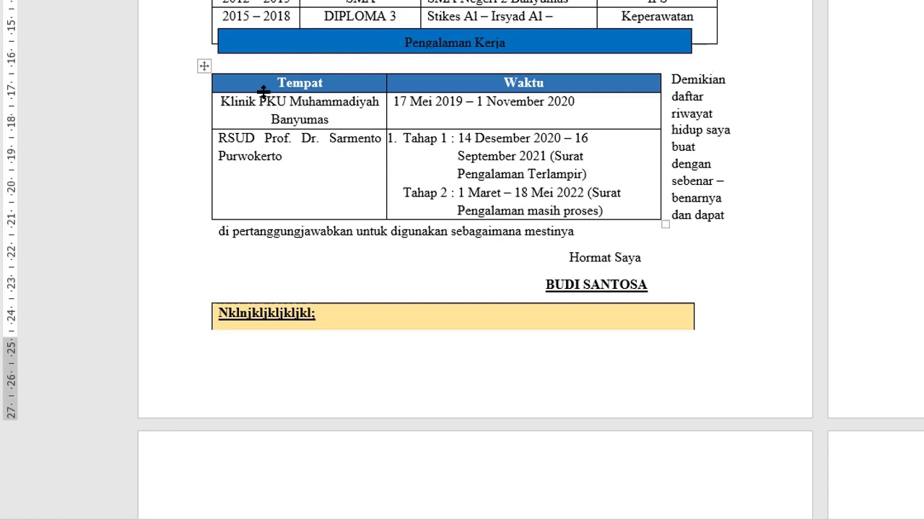
pyautogui.moveTo(283, 92); pyautogui.dragTo(485, 162)
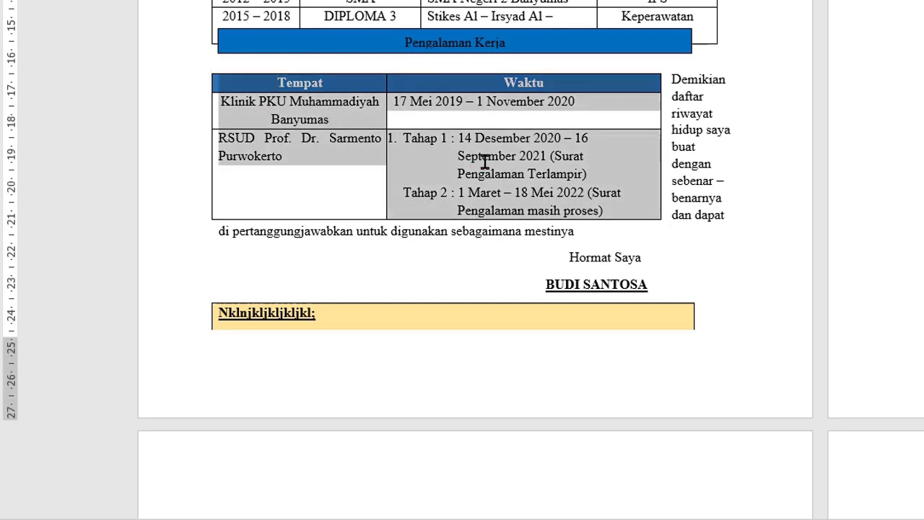
pyautogui.rightClick(443, 162)
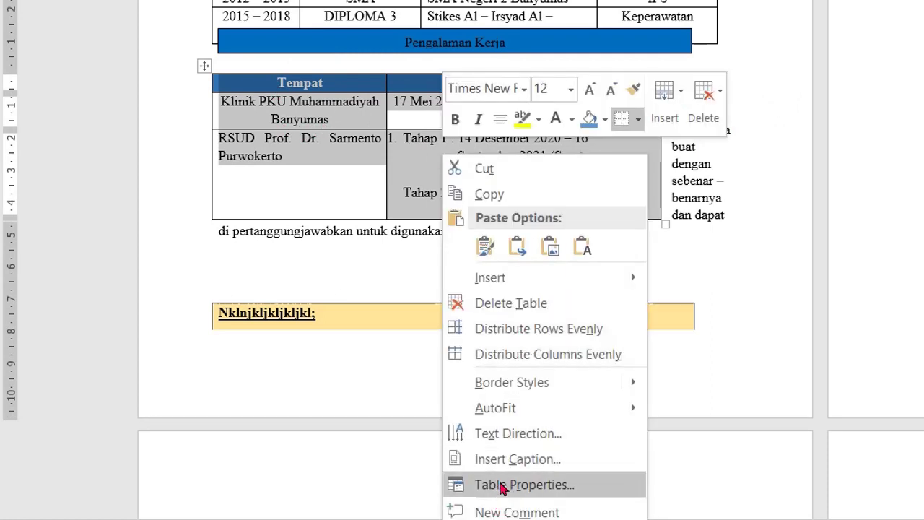
# Set the Pengalaman Kerja table's text wrapping to None in Table Properties.
pyautogui.click(502, 485)
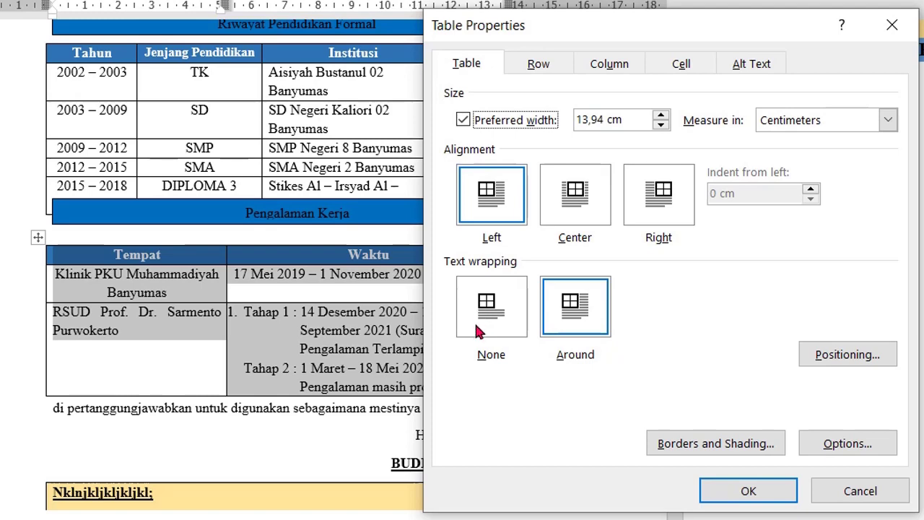
pyautogui.click(483, 317)
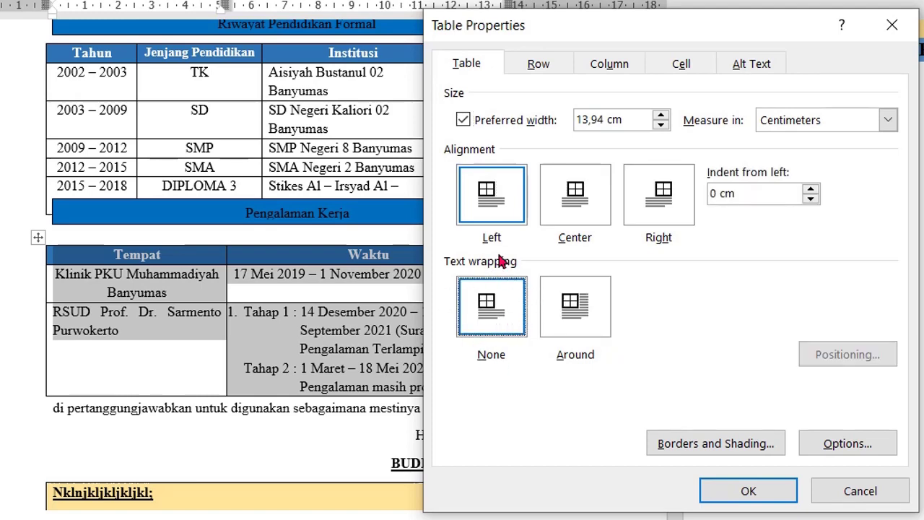
pyautogui.click(750, 490)
# Widen the Pengalaman Kerja table so the Demikian paragraph sits below it.
pyautogui.scroll(-2, 461, 436)
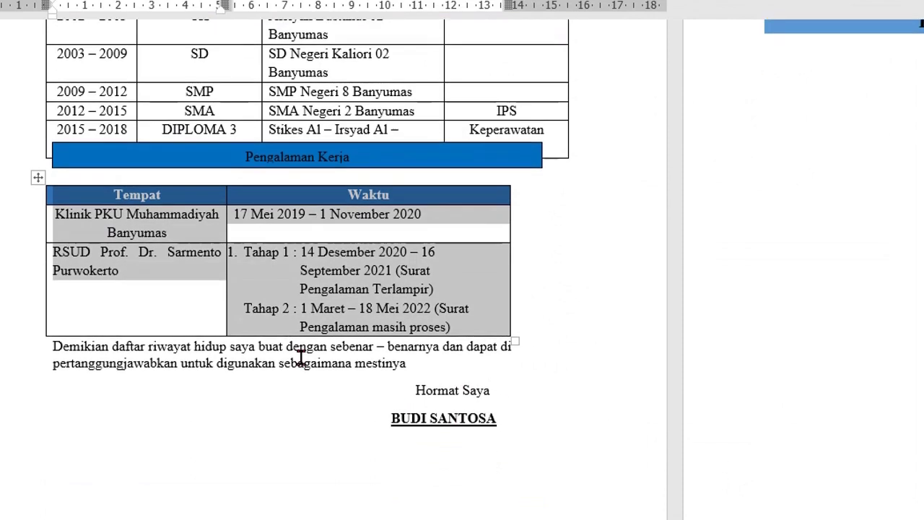
pyautogui.click(207, 361)
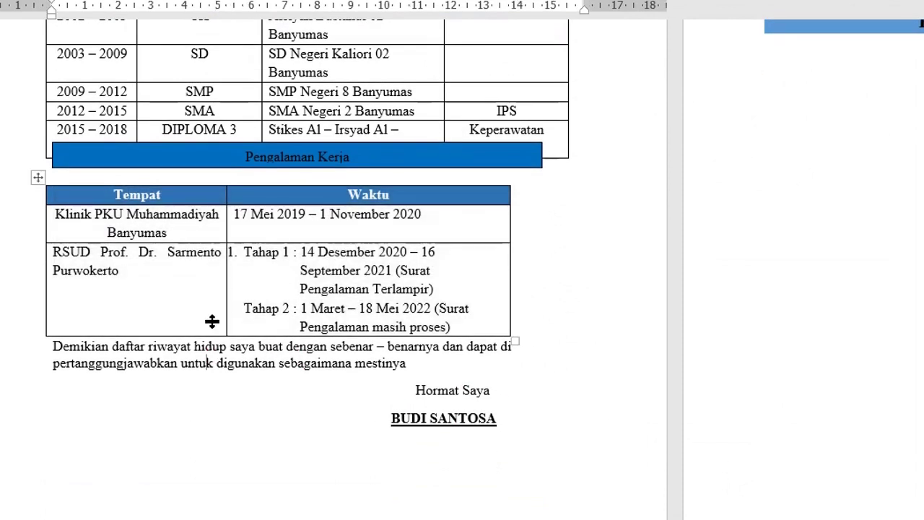
pyautogui.click(132, 319)
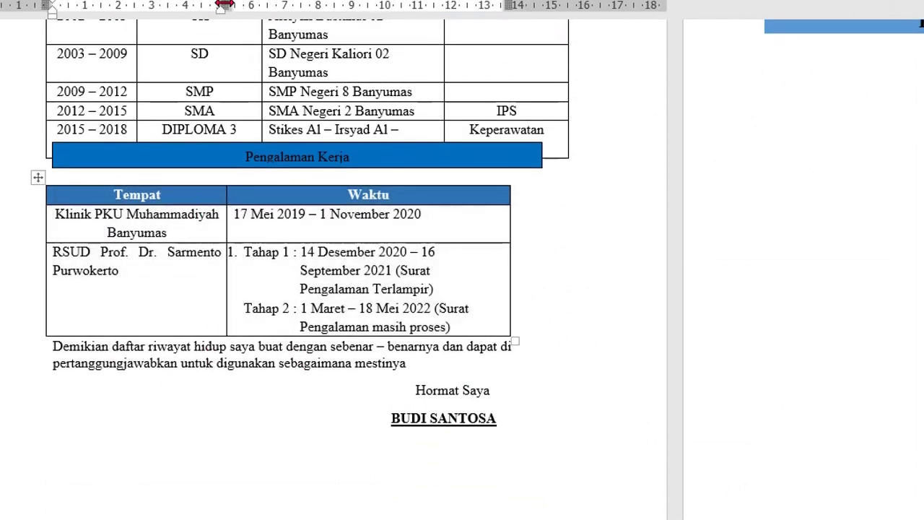
pyautogui.moveTo(223, 6)
pyautogui.mouseDown()
pyautogui.moveTo(365, 5)
pyautogui.moveTo(318, 6)
pyautogui.mouseUp()
# Place the insertion point under the right page's Riwayat Pendidikan Formal heading.
pyautogui.scroll(3, 361, 249)
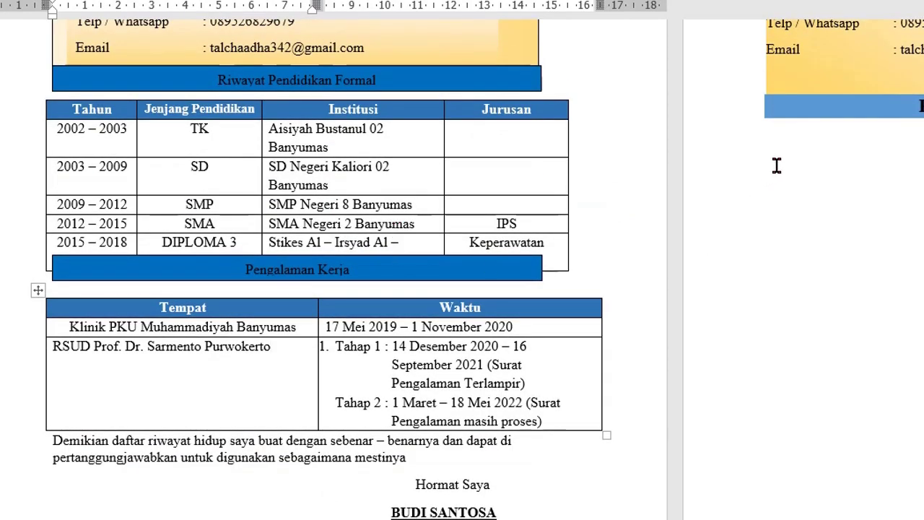
pyautogui.click(786, 140)
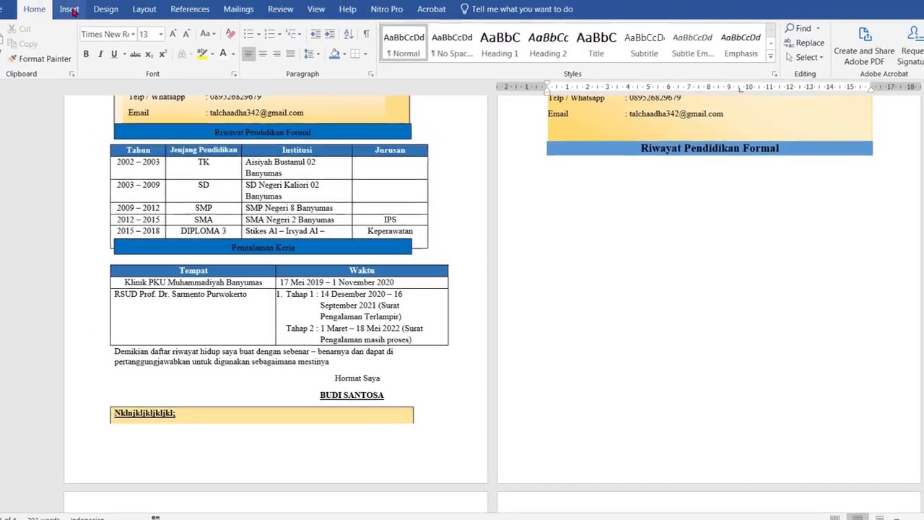
# Insert a 4×1 table under Riwayat Pendidikan Formal and extend it to three rows.
pyautogui.click(69, 8)
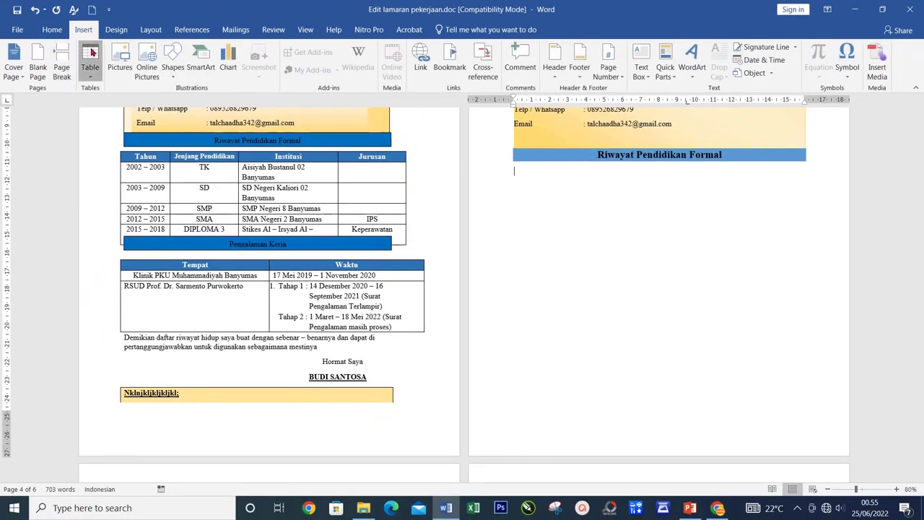
pyautogui.click(90, 62)
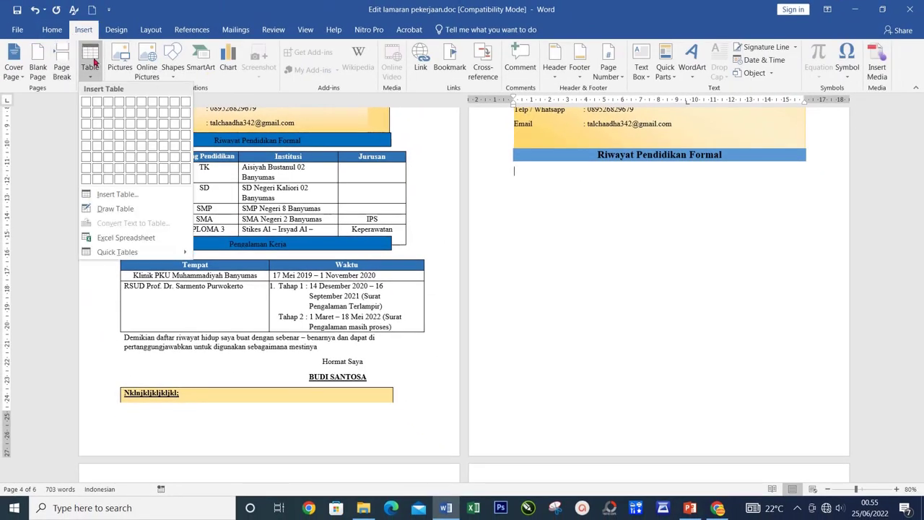
pyautogui.click(116, 106)
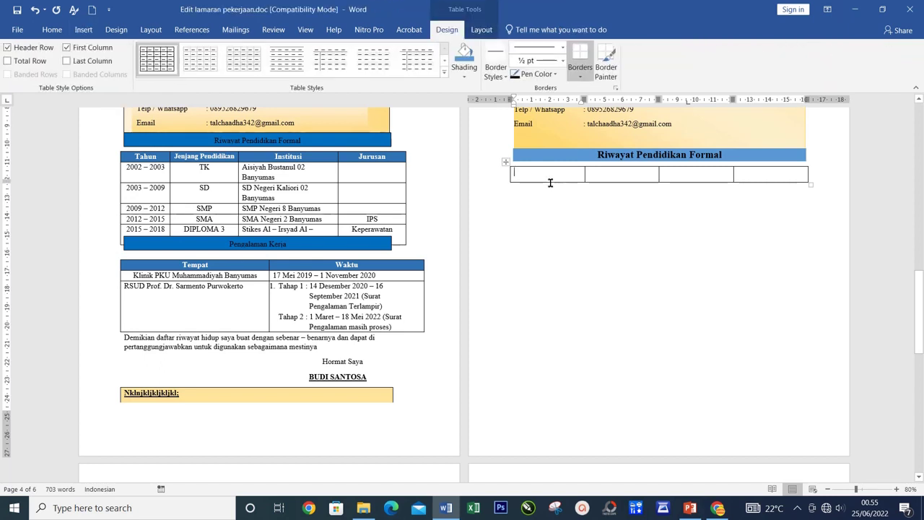
pyautogui.click(789, 170)
pyautogui.press('Tab')
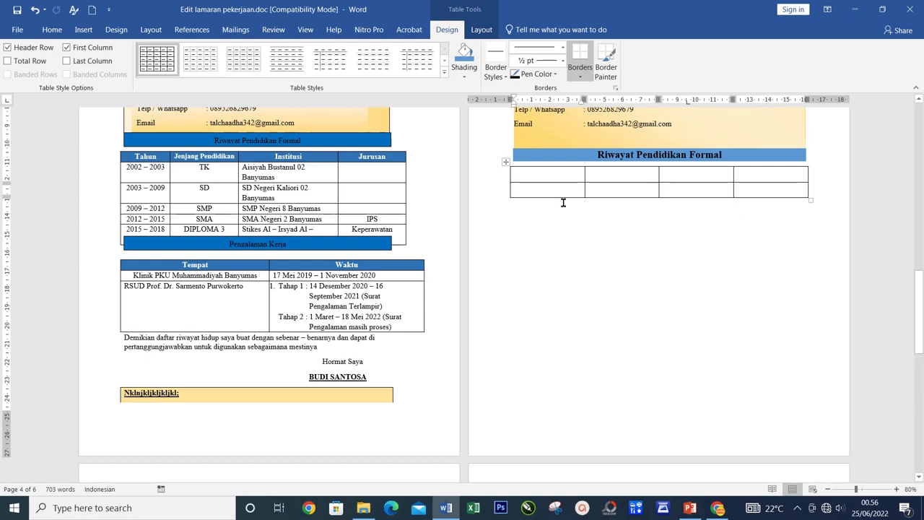
pyautogui.click(770, 193)
pyautogui.press('Tab')
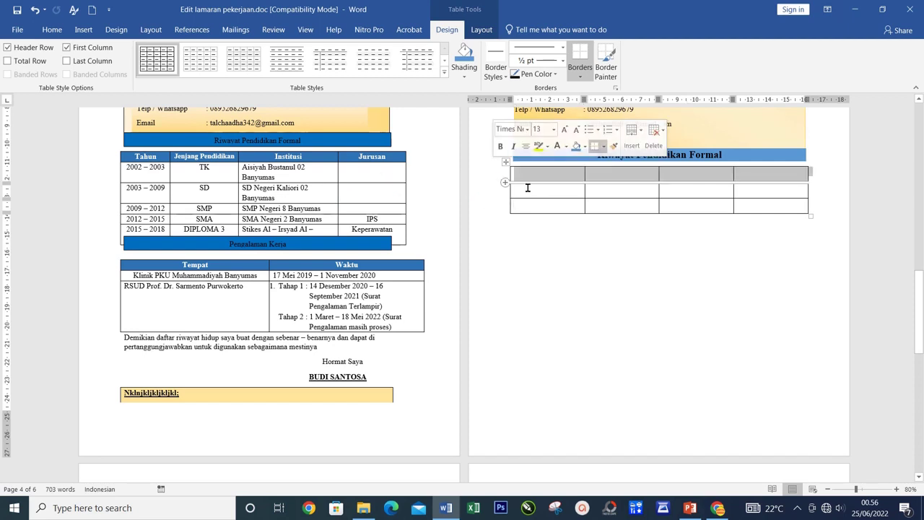
pyautogui.click(491, 175)
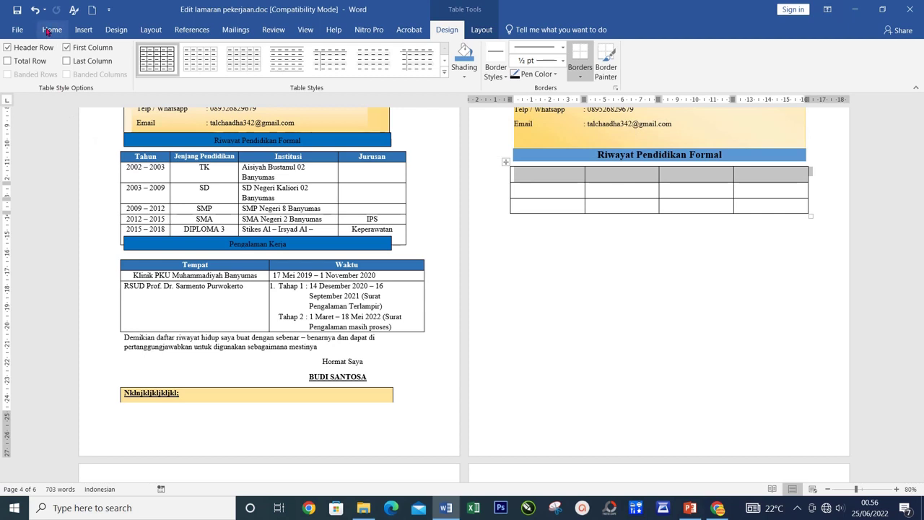
# Shade the new table's first row Orange, Accent 2, Lighter 80%.
pyautogui.click(481, 29)
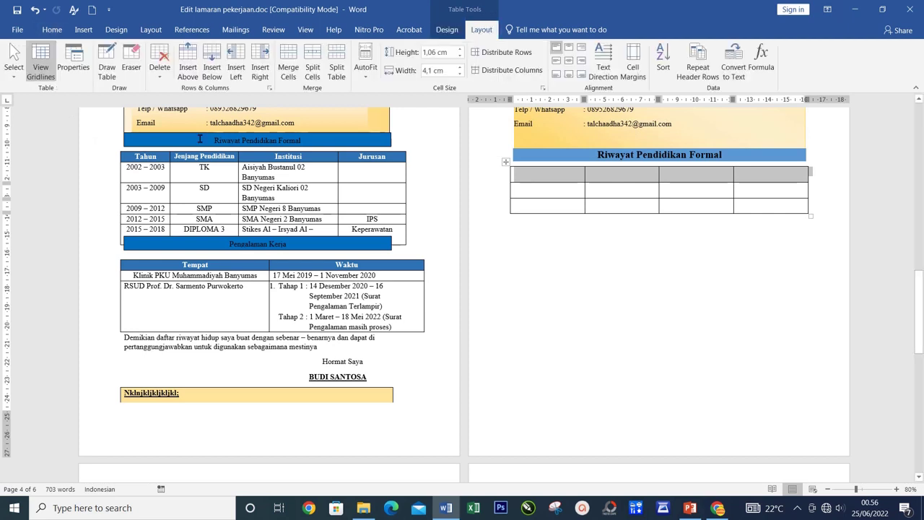
pyautogui.click(52, 30)
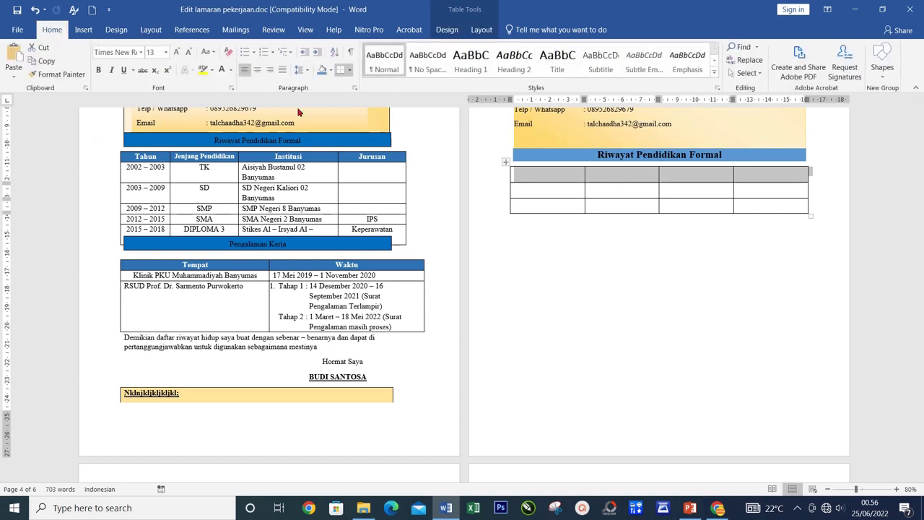
pyautogui.click(331, 70)
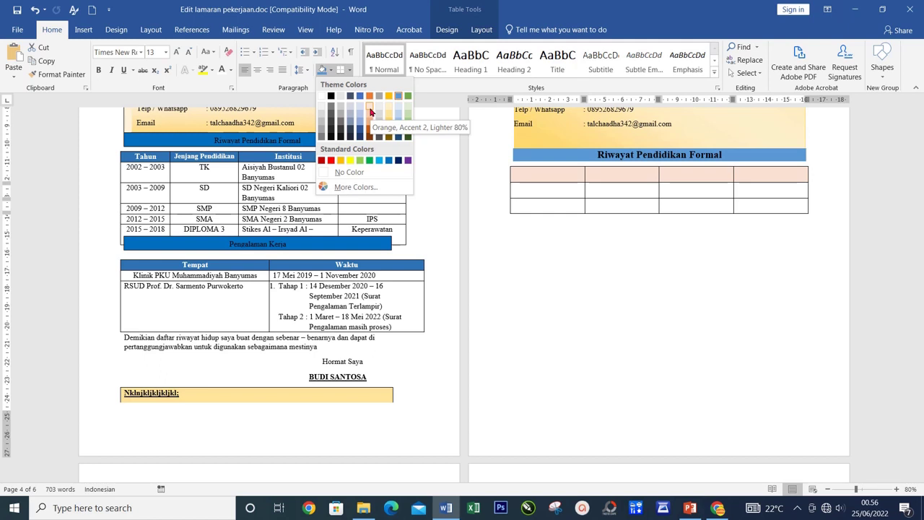
pyautogui.click(369, 110)
pyautogui.click(617, 248)
pyautogui.moveTo(258, 244)
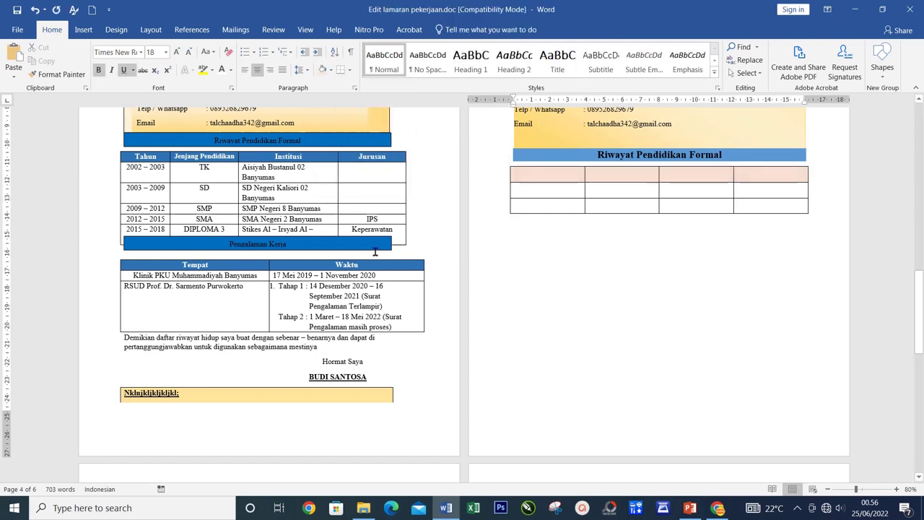
pyautogui.scroll(1, 528, 237)
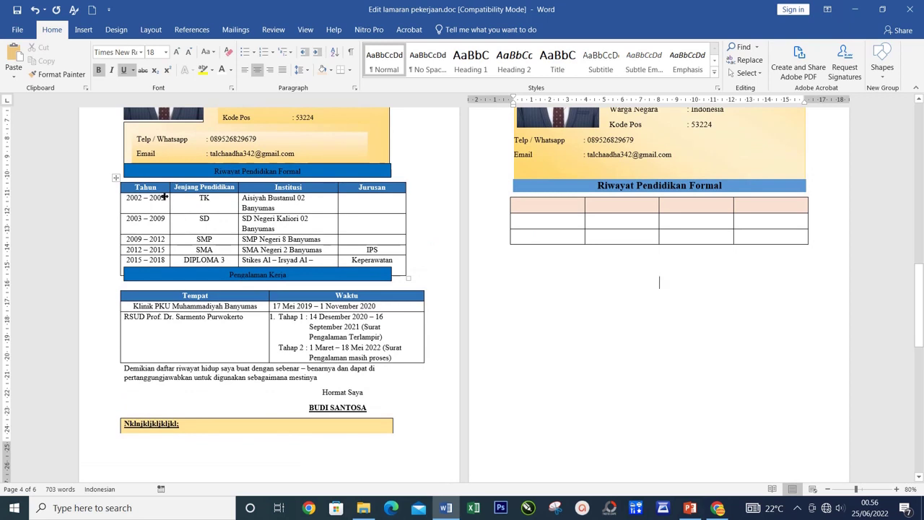
# Copy the left table's education rows and paste them into the new right-page table.
pyautogui.moveTo(158, 187); pyautogui.dragTo(337, 254)
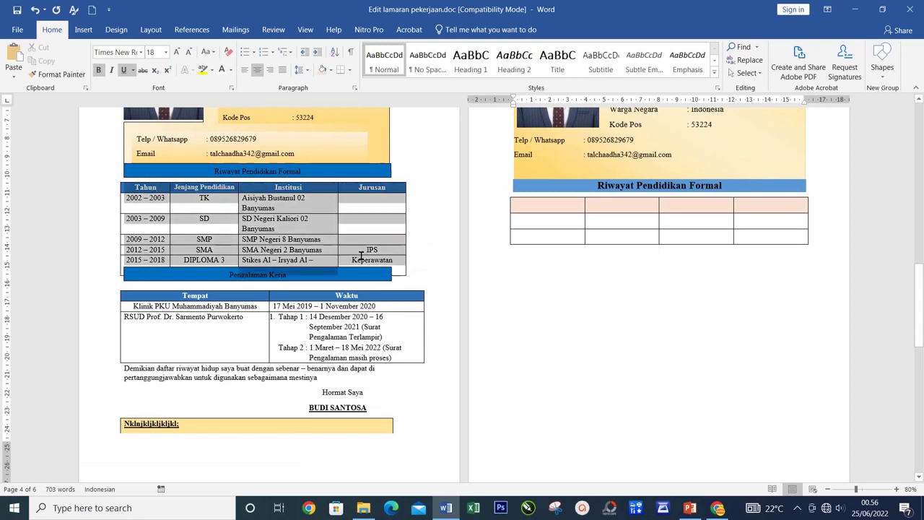
pyautogui.hotkey('ctrl', 'c')
pyautogui.click(547, 204)
pyautogui.hotkey('ctrl', 'v')
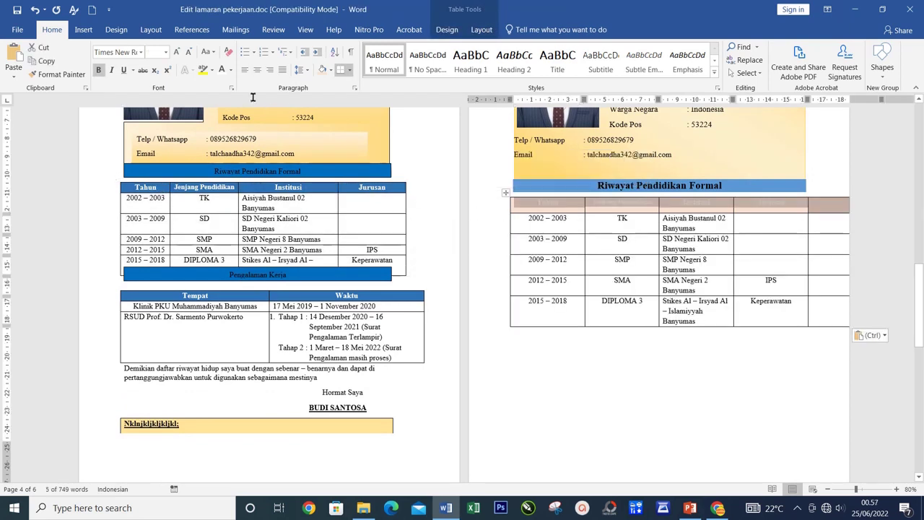
# Make the pasted header text dark on the peach row.
pyautogui.click(231, 70)
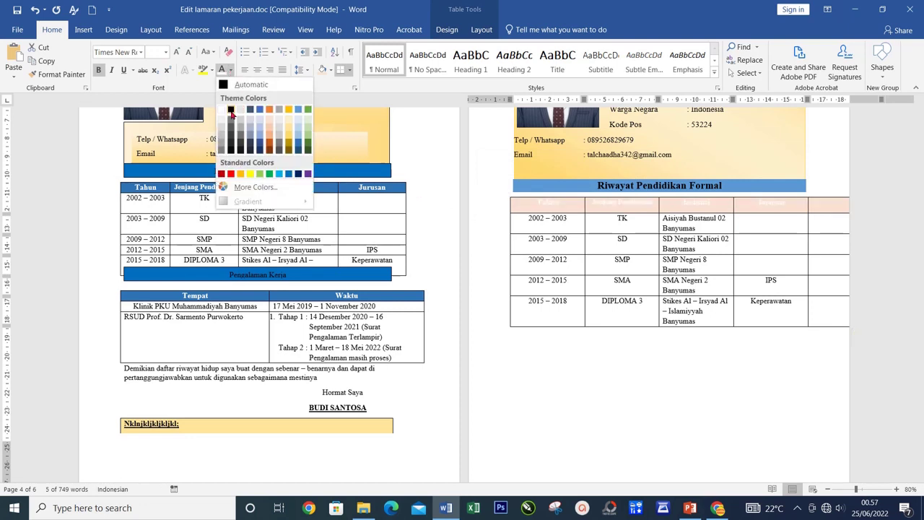
pyautogui.click(221, 108)
pyautogui.click(622, 239)
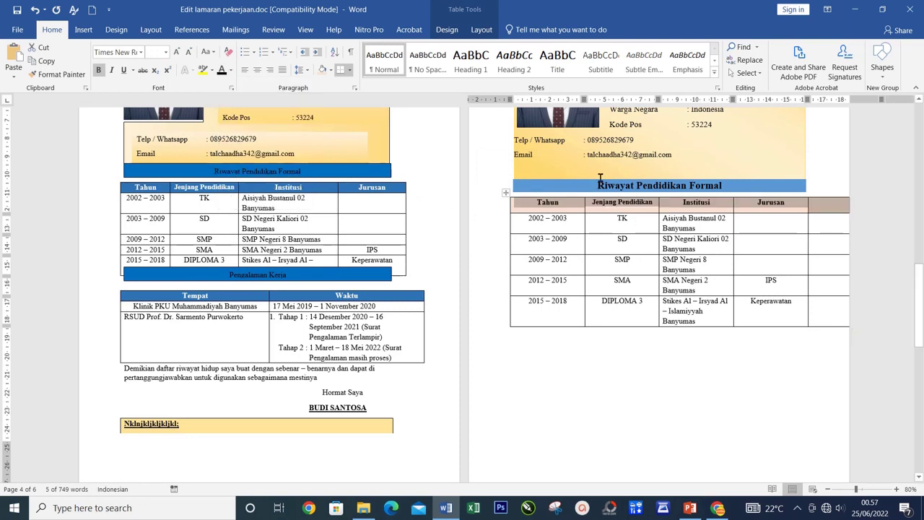
pyautogui.click(571, 242)
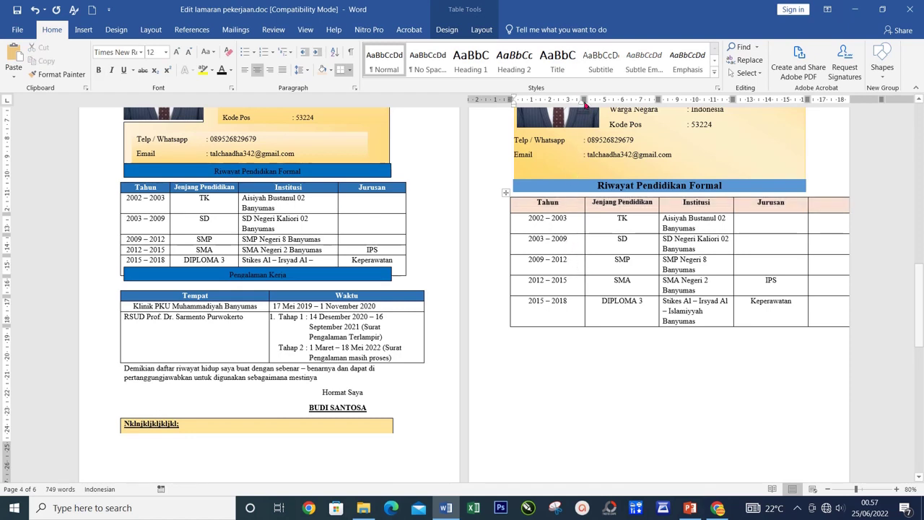
pyautogui.moveTo(585, 99); pyautogui.dragTo(561, 99)
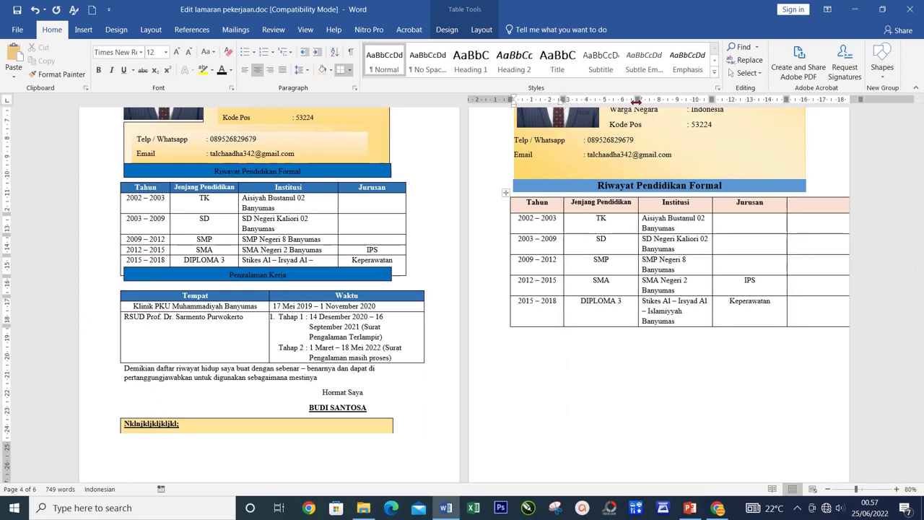
pyautogui.moveTo(637, 99); pyautogui.dragTo(618, 99)
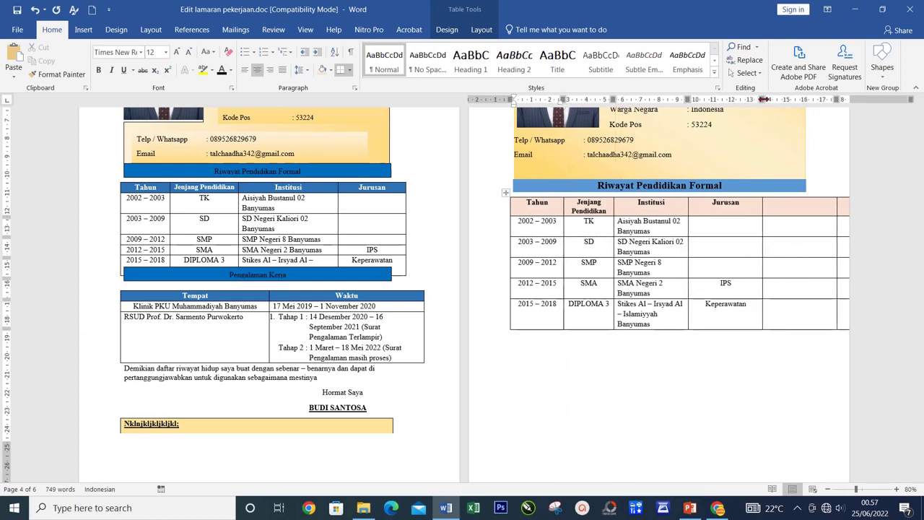
pyautogui.moveTo(763, 99); pyautogui.dragTo(741, 99)
pyautogui.moveTo(814, 104); pyautogui.dragTo(794, 101)
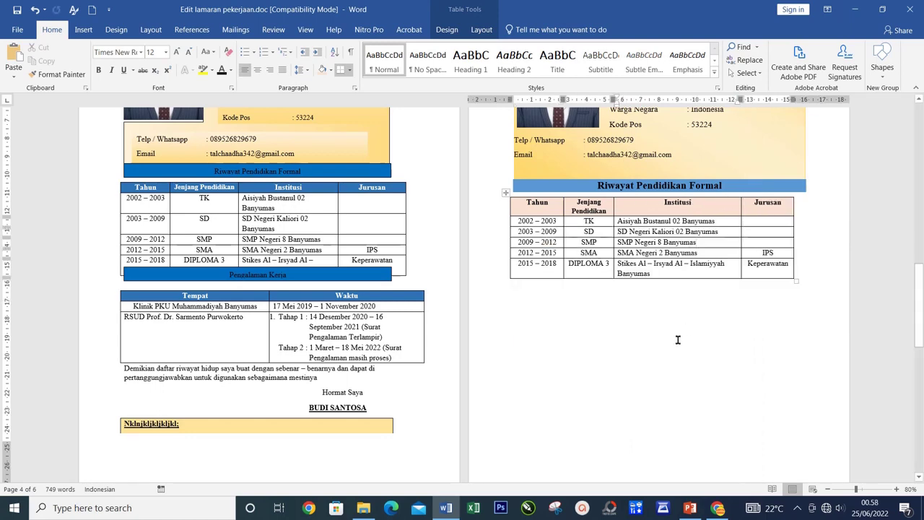
pyautogui.hotkey('ctrl', 'v')
pyautogui.hotkey('ctrl', 'v')
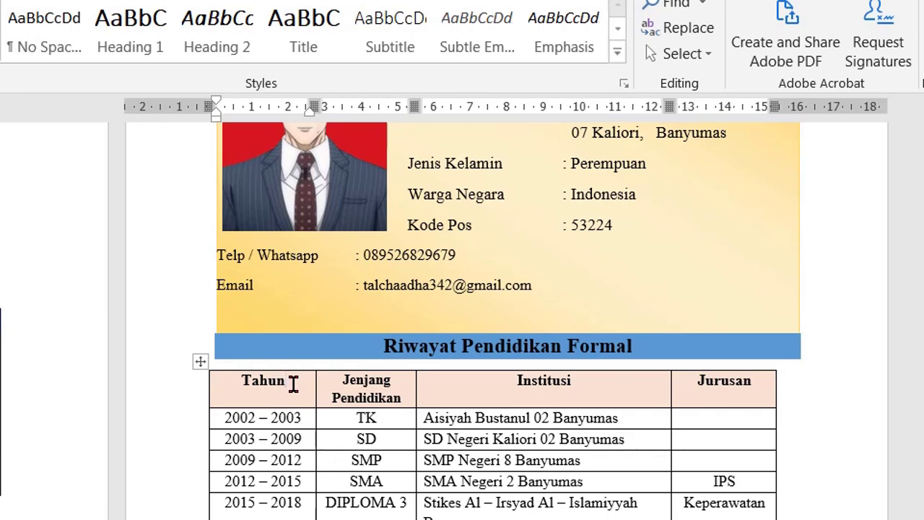
pyautogui.moveTo(282, 382); pyautogui.dragTo(682, 377)
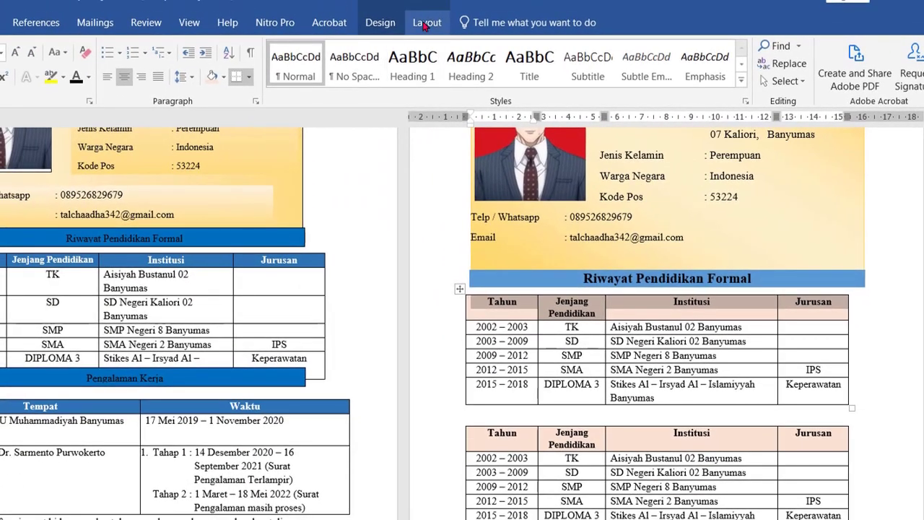
# Apply Align Center to the education table's header labels.
pyautogui.click(426, 22)
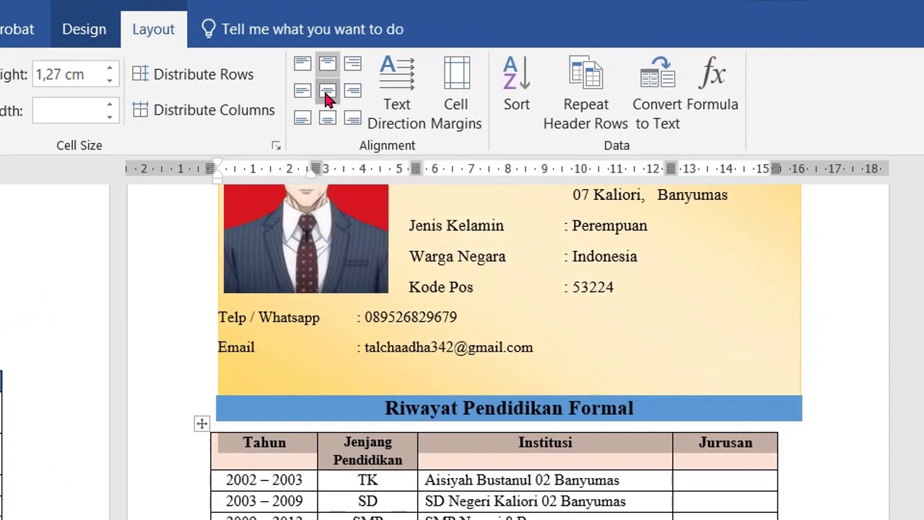
pyautogui.click(327, 92)
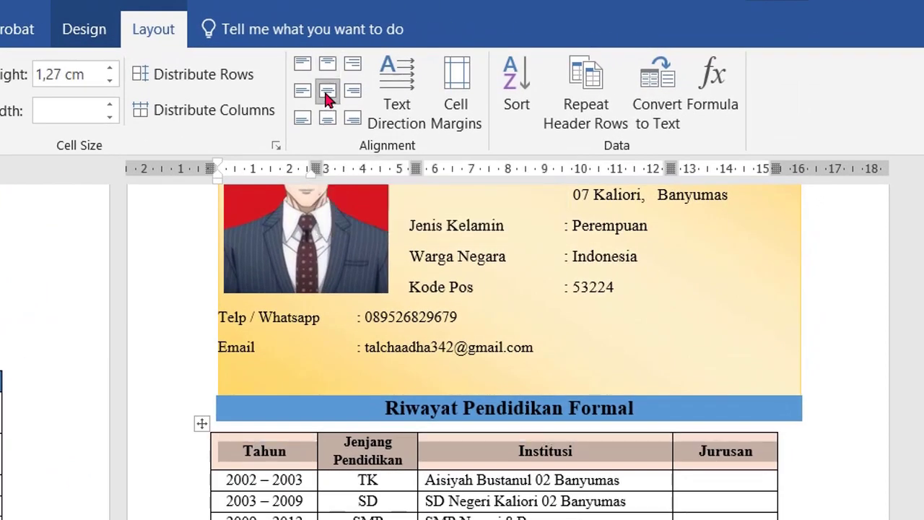
pyautogui.click(265, 466)
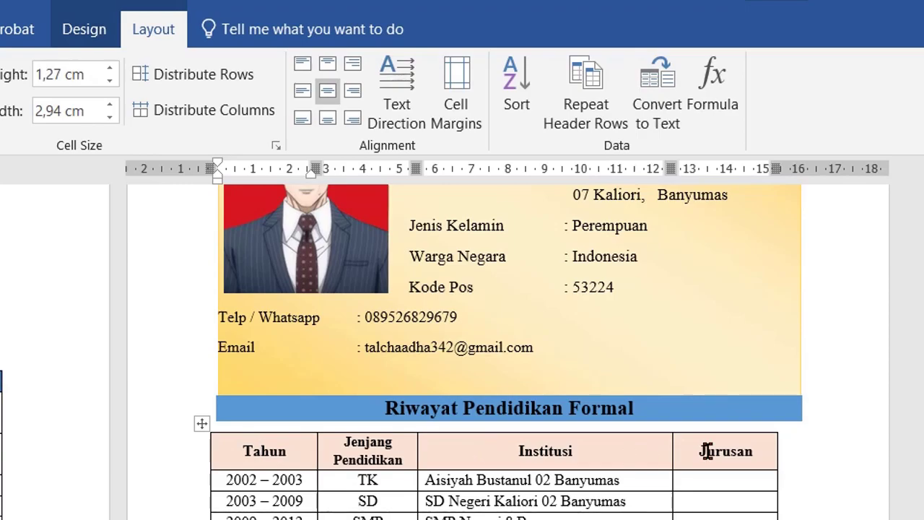
pyautogui.click(602, 505)
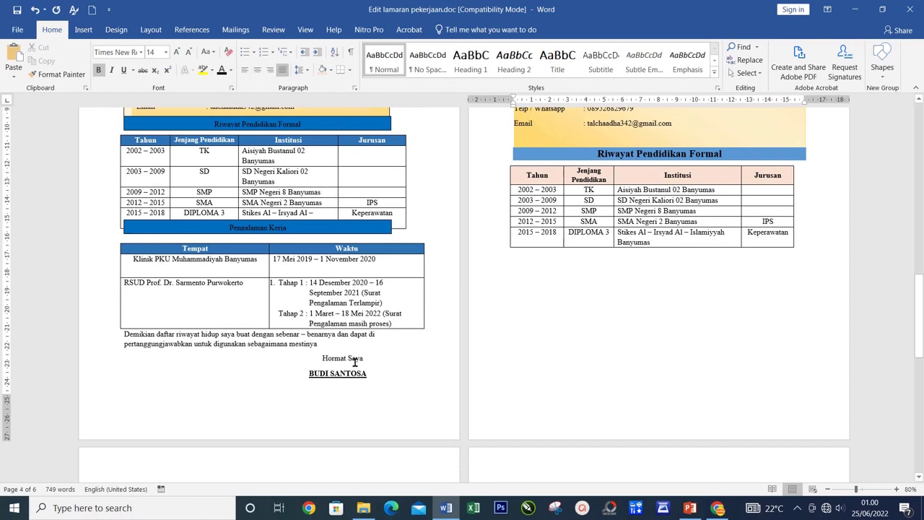
# Select the closing greeting and signatory's name on the letter page.
pyautogui.scroll(3, 355, 362)
pyautogui.scroll(5, 397, 325)
pyautogui.scroll(1, 436, 293)
pyautogui.scroll(2, 433, 291)
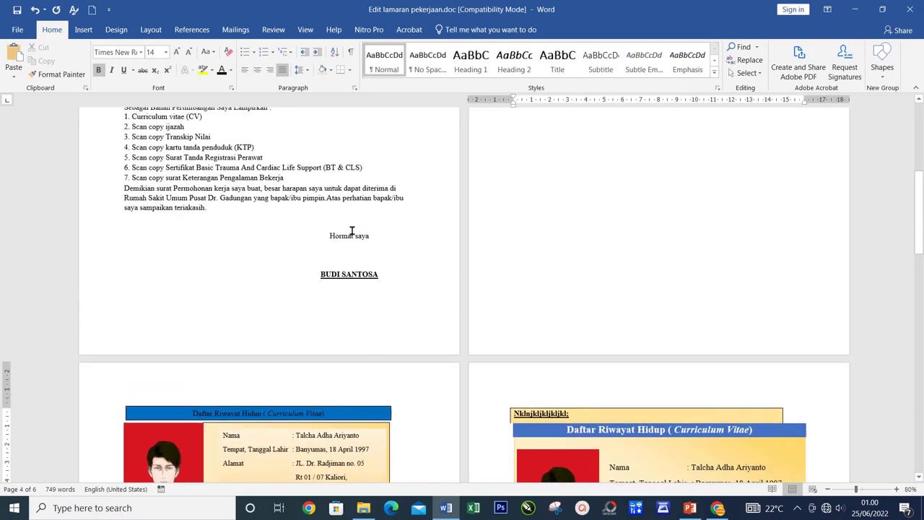
pyautogui.moveTo(98, 245); pyautogui.dragTo(98, 278)
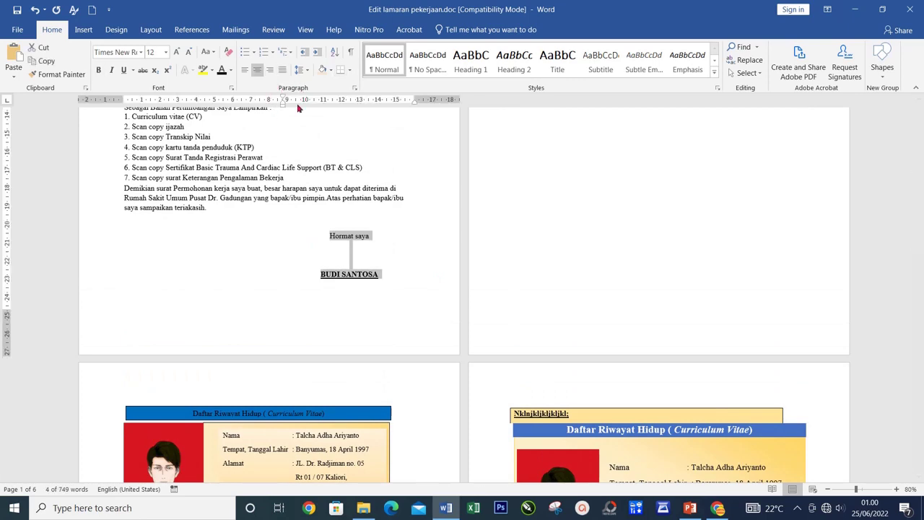
# Place the insertion point below the right-page education table.
pyautogui.scroll(-5, 592, 326)
pyautogui.scroll(-3, 594, 322)
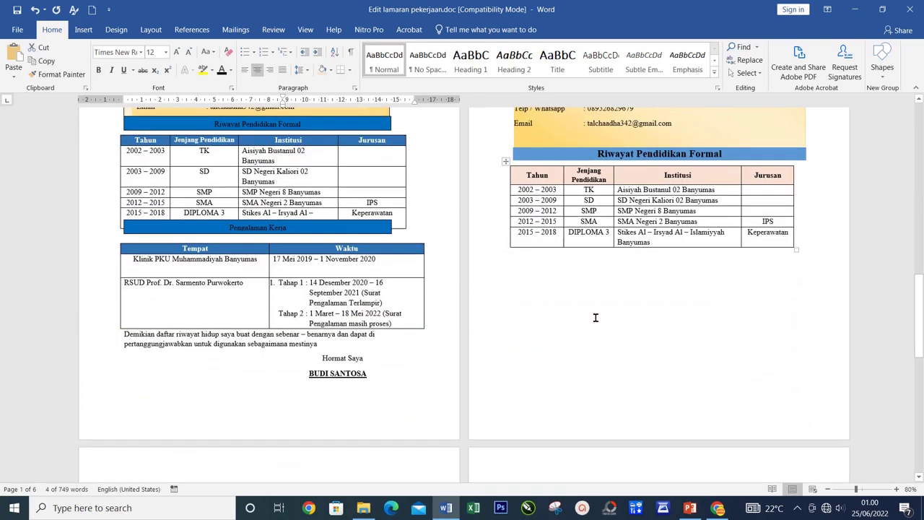
pyautogui.click(562, 285)
pyautogui.click(563, 270)
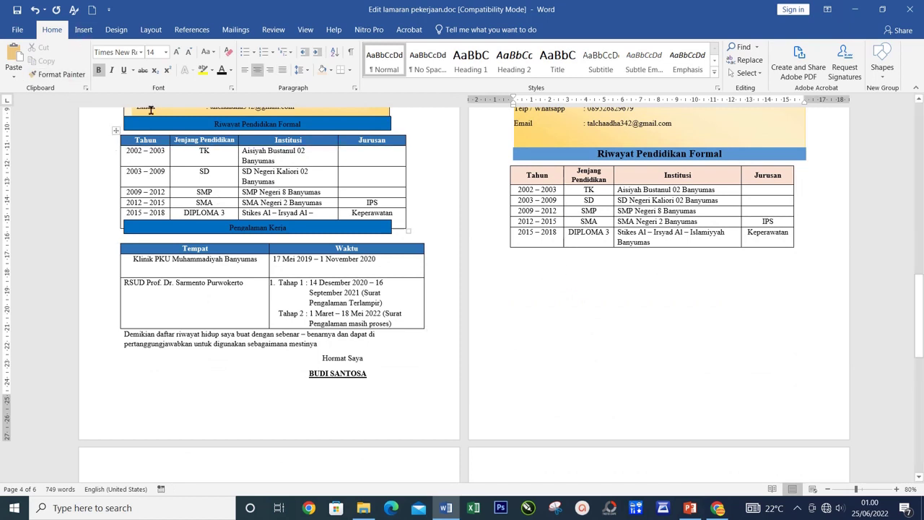
pyautogui.click(83, 29)
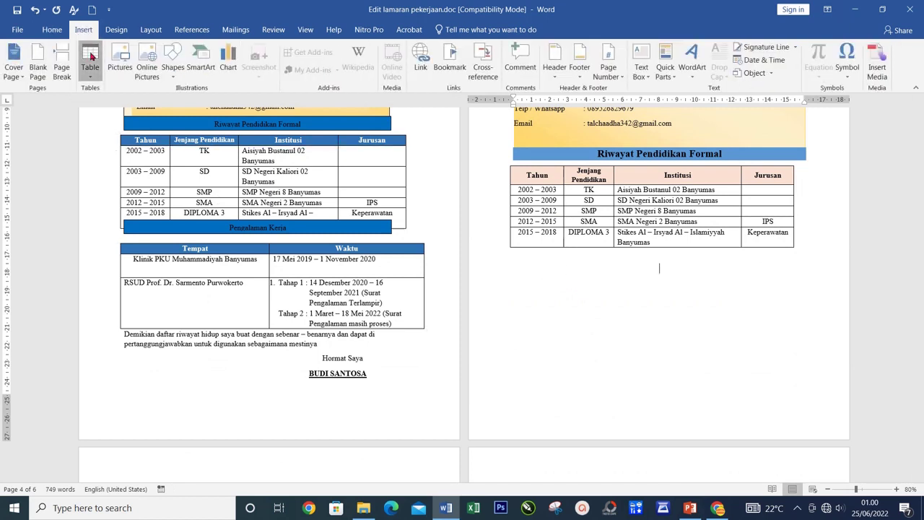
# Insert a 2×1 table and paste Hormat Saya with the signatory's name into its right cell.
pyautogui.click(91, 57)
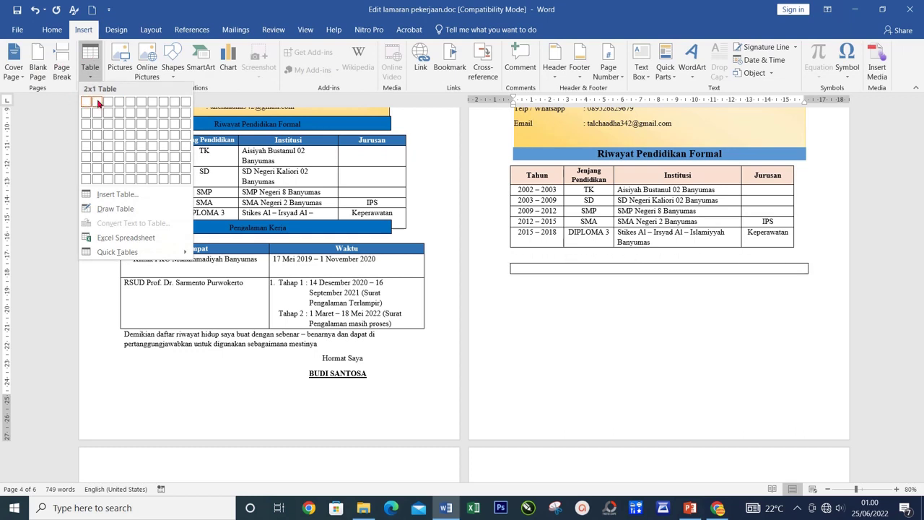
pyautogui.click(97, 101)
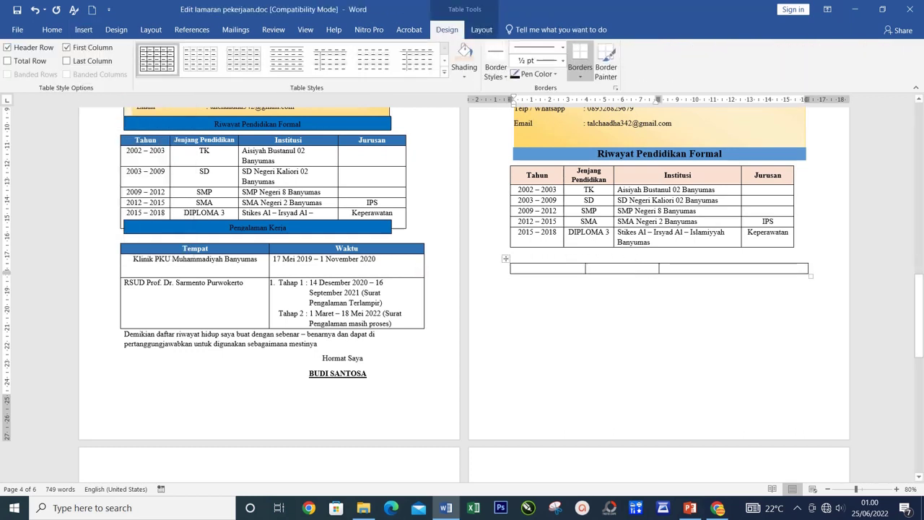
pyautogui.click(683, 269)
pyautogui.hotkey('ctrl', 'v')
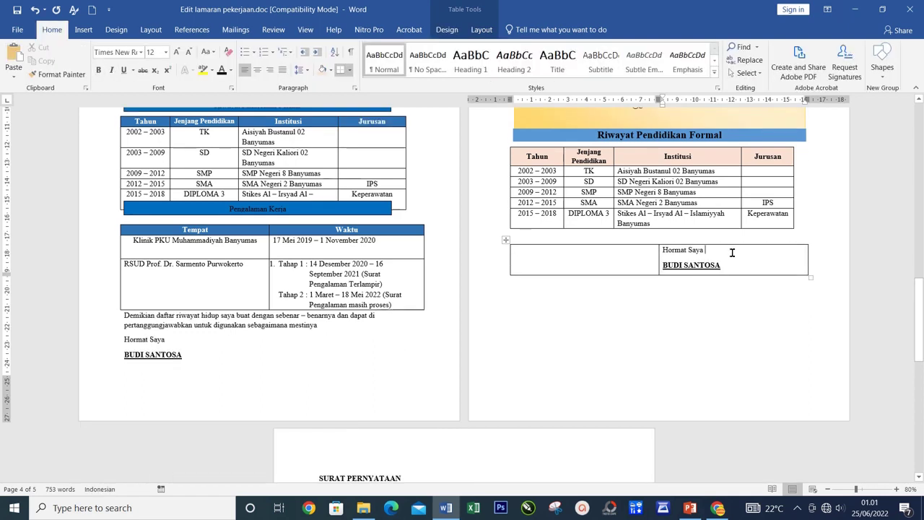
pyautogui.press('Return')
pyautogui.press('Return')
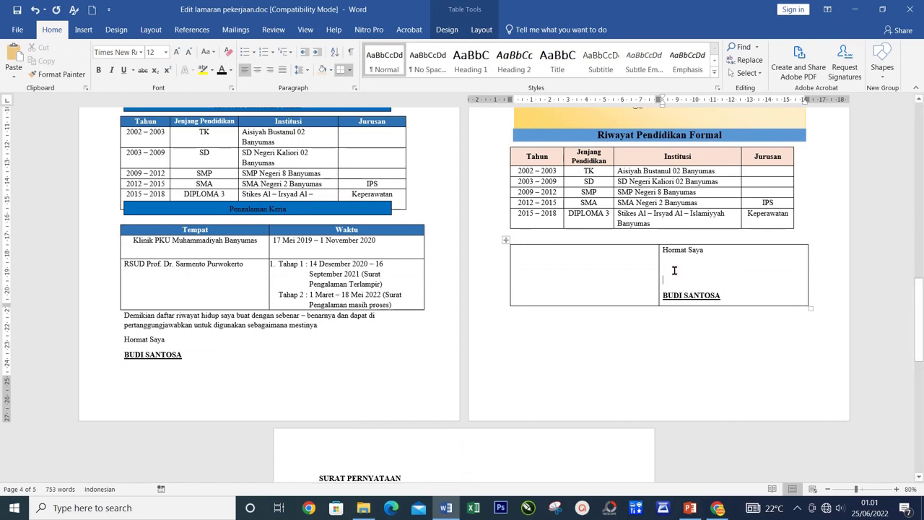
pyautogui.click(543, 348)
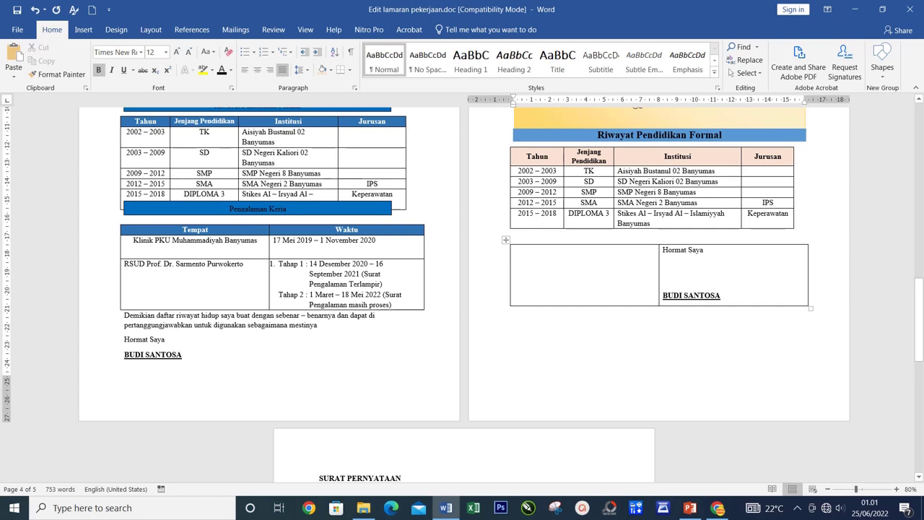
pyautogui.moveTo(549, 267); pyautogui.dragTo(681, 296)
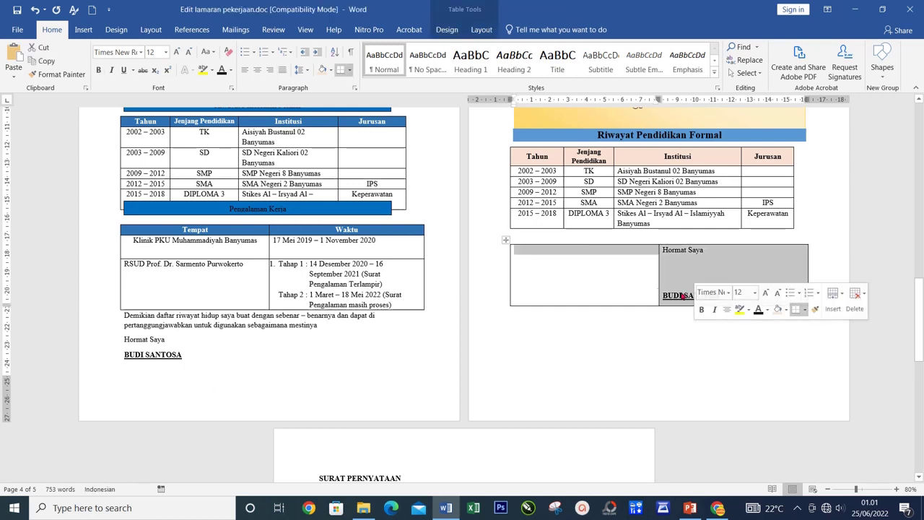
# Centre the Hormat Saya closing and name within their cell.
pyautogui.click(258, 73)
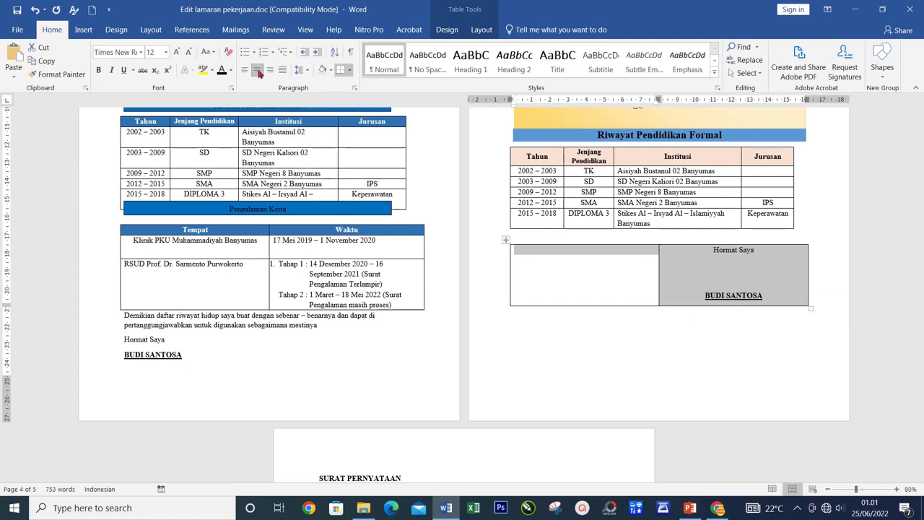
pyautogui.click(368, 179)
pyautogui.click(505, 239)
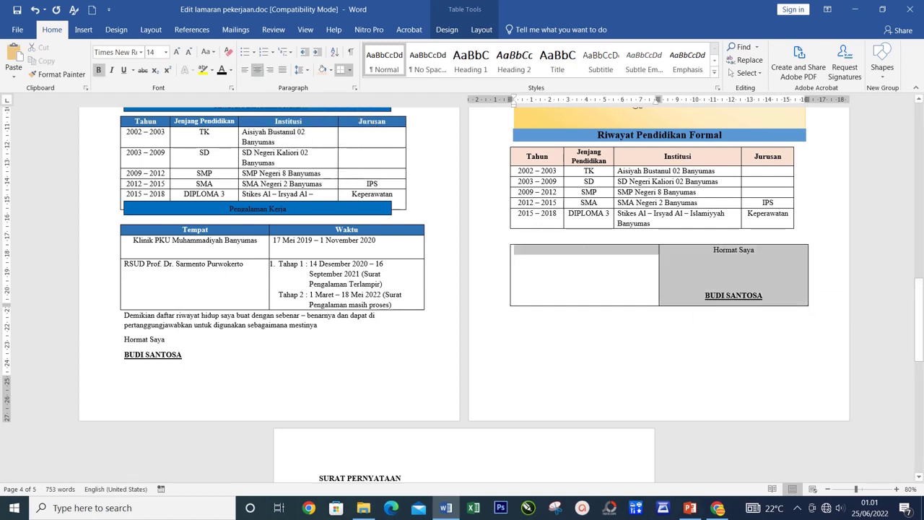
pyautogui.press('Left')
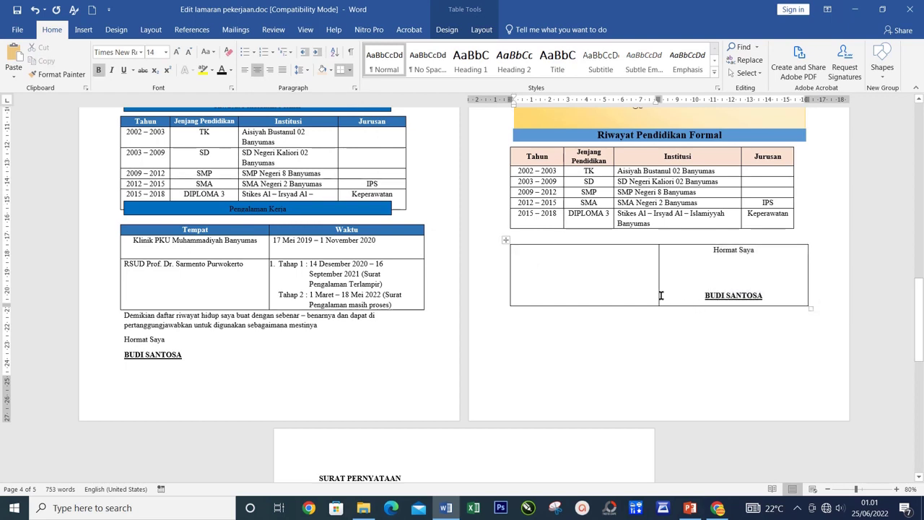
# Give the signature table No Border and check the page in print preview.
pyautogui.click(486, 278)
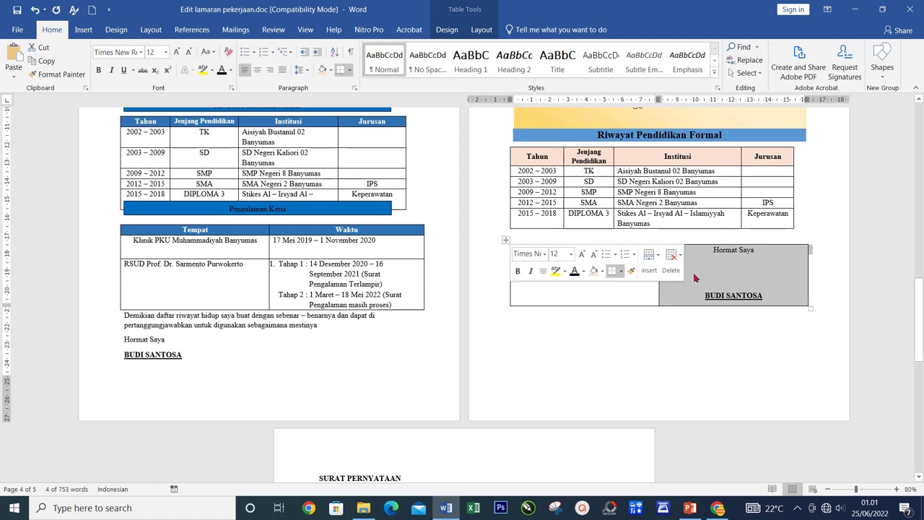
pyautogui.click(349, 70)
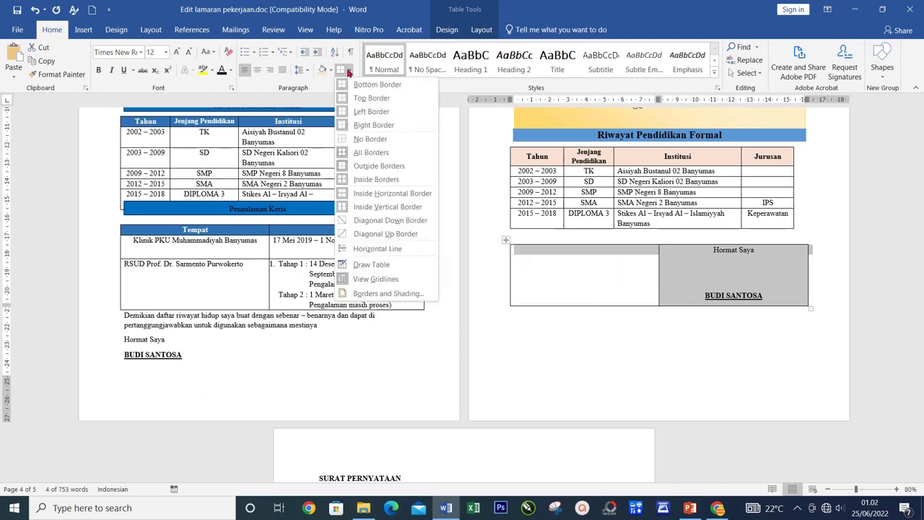
pyautogui.click(373, 139)
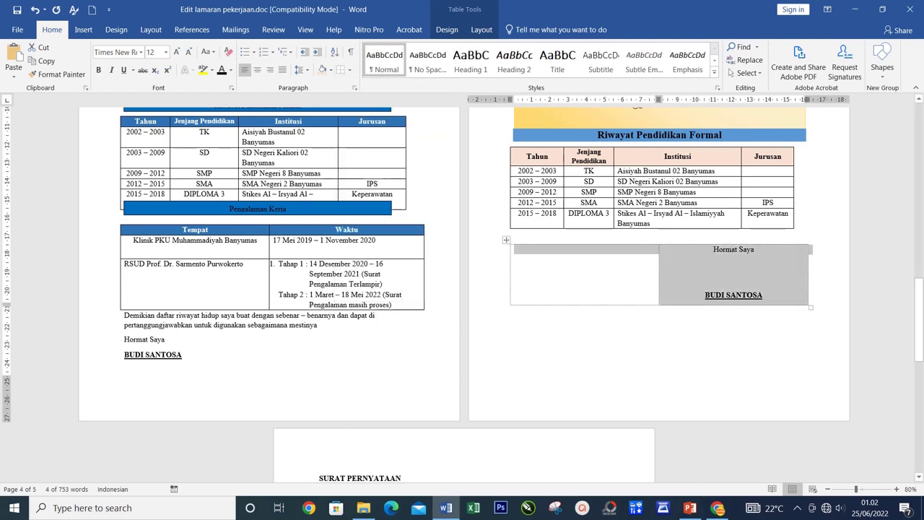
pyautogui.click(585, 249)
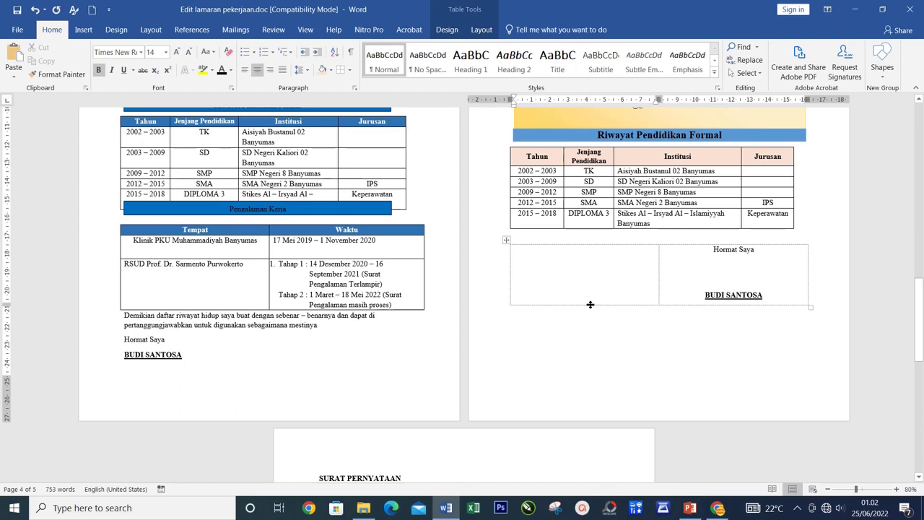
pyautogui.hotkey('ctrl', 'p')
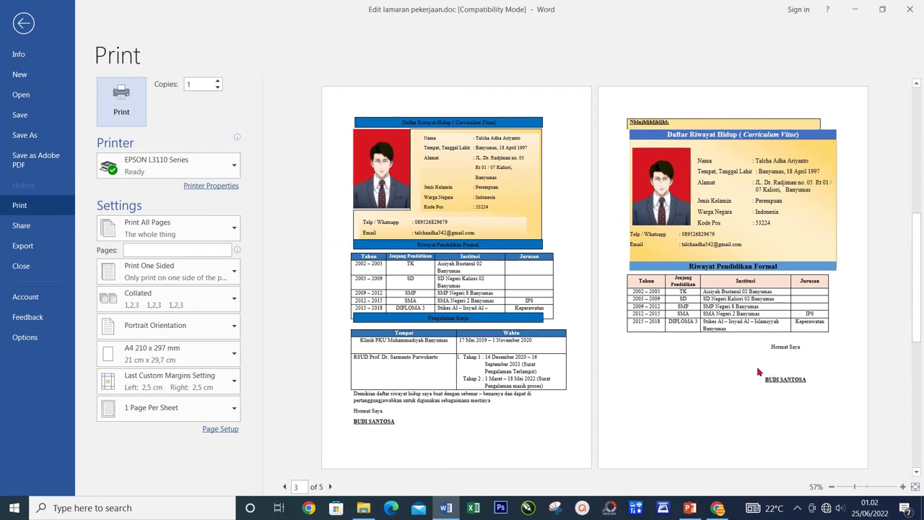